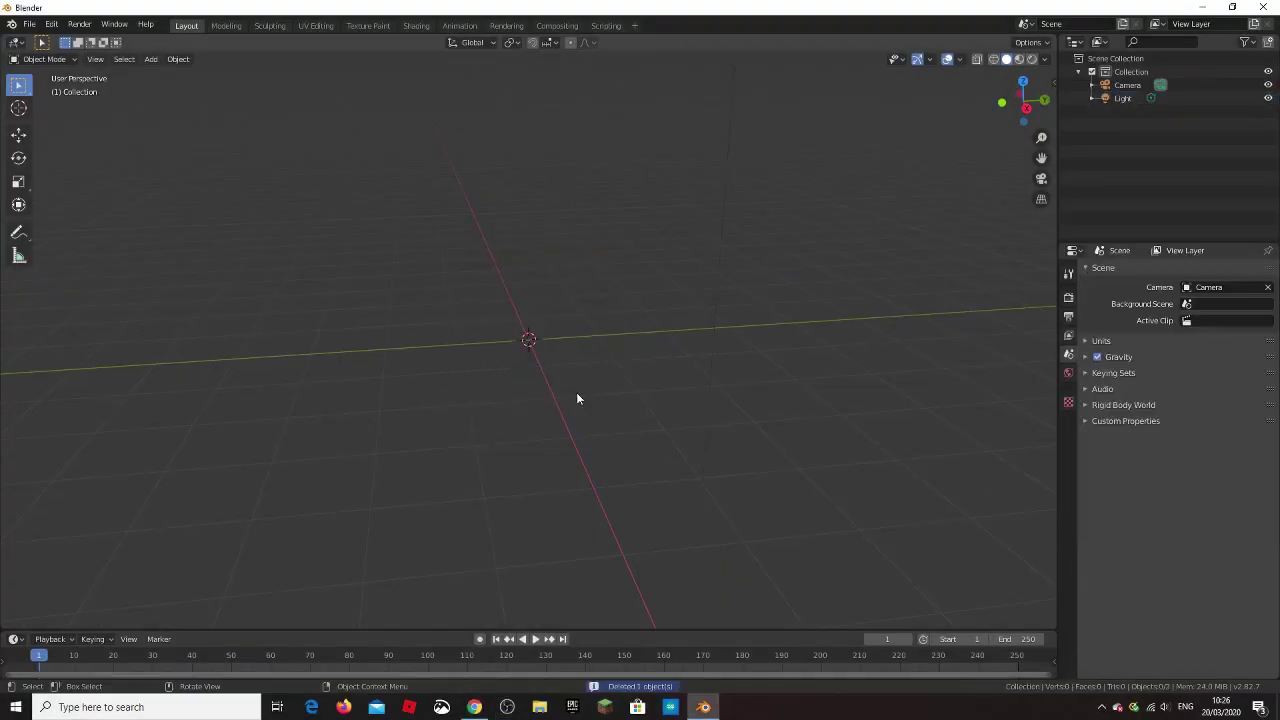
Step: Call up the Add Mesh menu to insert the cake's base shape
{"action": "key", "text": "shift+a"}
Step: Add a cylinder, enlarge it slightly, then widen it to a 2.434 footprint in X and Y
{"action": "left_click", "coordinate": [620, 457]}
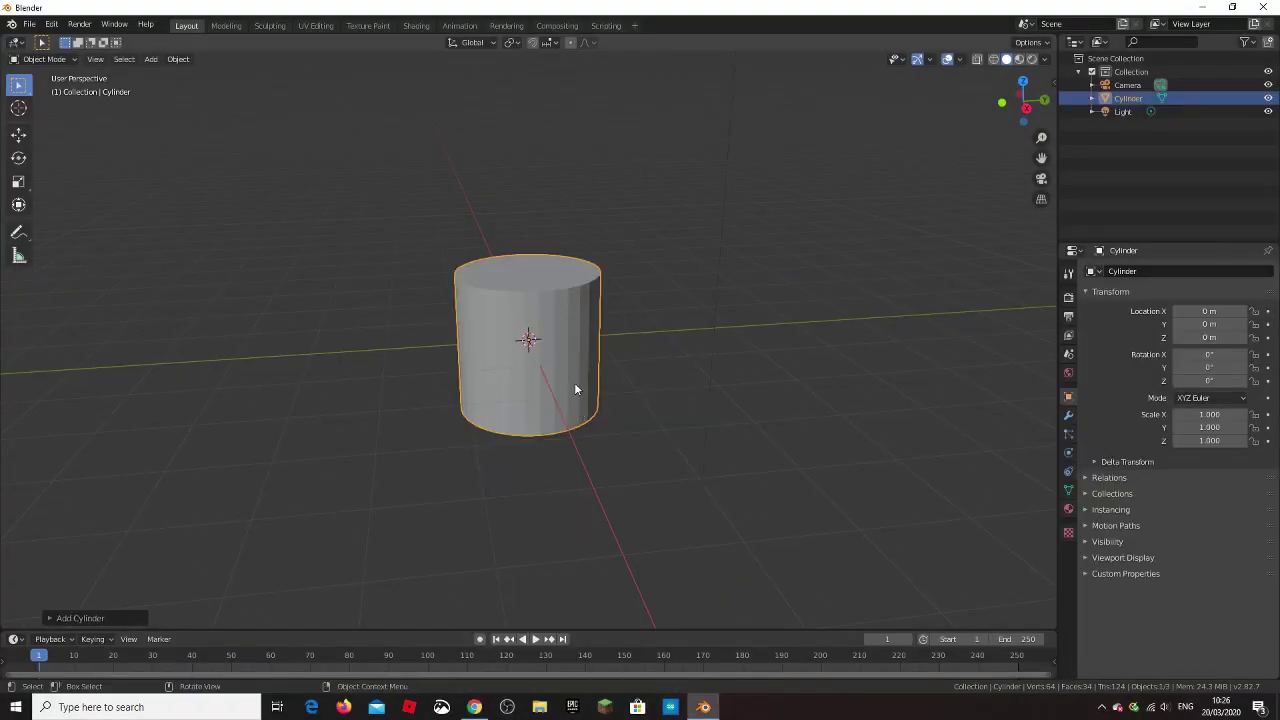
{"action": "scroll", "coordinate": [700, 371], "scroll_direction": "up", "scroll_amount": 1}
{"action": "scroll", "coordinate": [691, 386], "scroll_direction": "up", "scroll_amount": 2}
{"action": "middle_click_drag", "start_coordinate": [691, 386], "coordinate": [686, 357]}
{"action": "scroll", "coordinate": [686, 357], "scroll_direction": "down", "scroll_amount": 3}
{"action": "key", "text": "s"}
{"action": "left_click", "coordinate": [705, 358]}
{"action": "key", "text": "shift+z"}
{"action": "key", "text": "shift+z"}
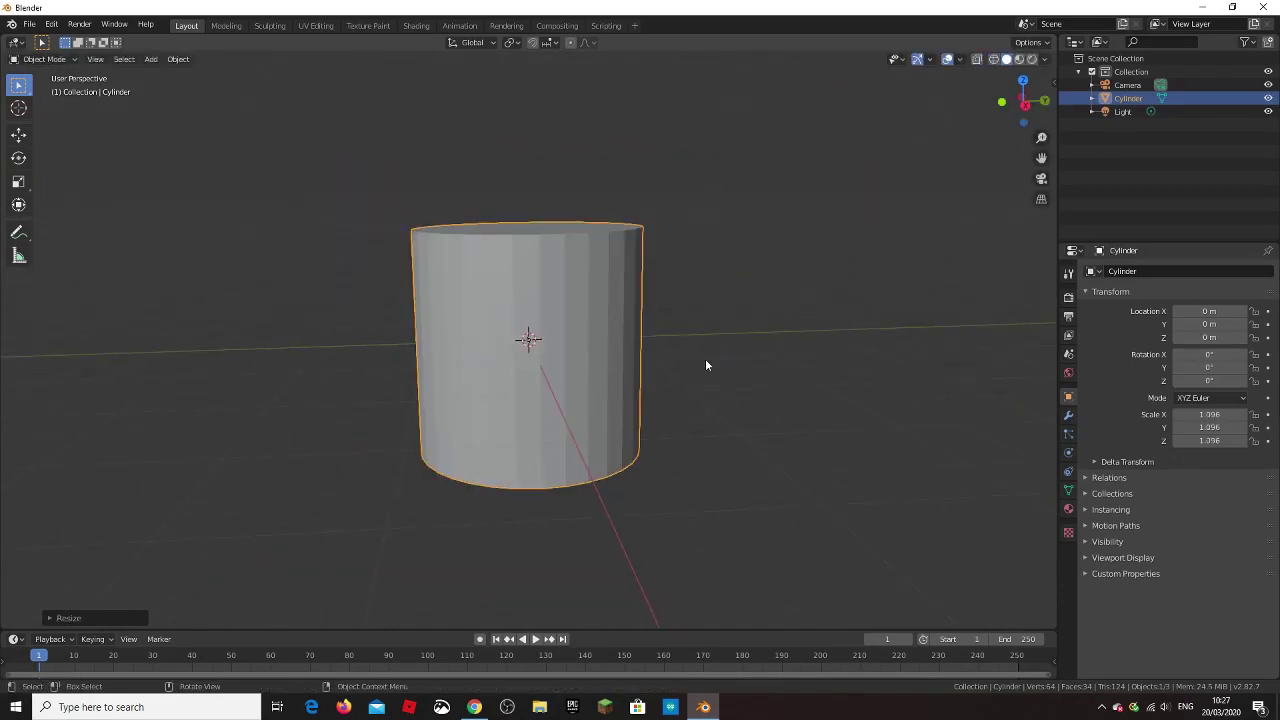
{"action": "key", "text": "s"}
{"action": "key", "text": "shift+z"}
{"action": "left_click", "coordinate": [764, 411]}
Step: In Edit Mode, add two evenly spaced loop cuts around the side and round the top rim with a bevel
{"action": "key", "text": "Tab"}
{"action": "key", "text": "ctrl+r"}
{"action": "left_click", "coordinate": [722, 405]}
{"action": "left_click", "coordinate": [571, 247], "text": "alt"}
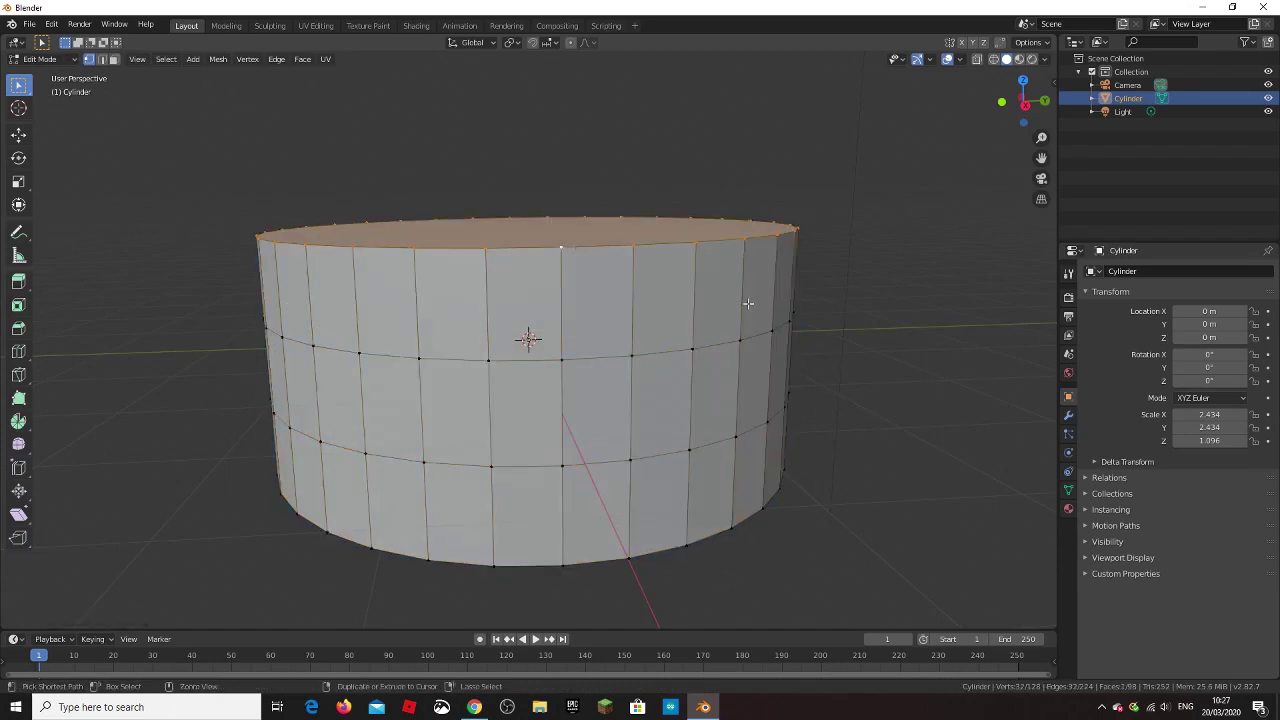
{"action": "key", "text": "ctrl+b"}
{"action": "scroll", "coordinate": [770, 330], "scroll_direction": "up", "scroll_amount": 5}
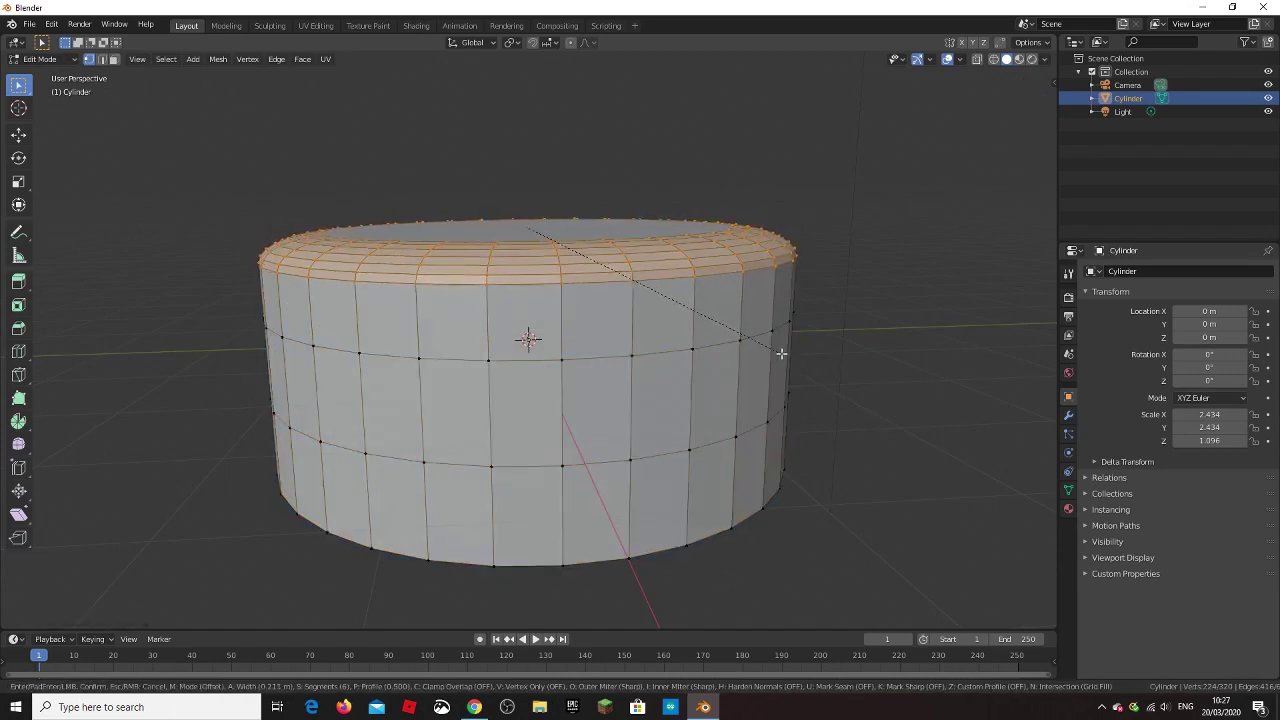
{"action": "left_click", "coordinate": [781, 353]}
Step: In edge mode, bevel the two middle edge loops into bands
{"action": "key", "text": "alt+a"}
{"action": "key", "text": "2"}
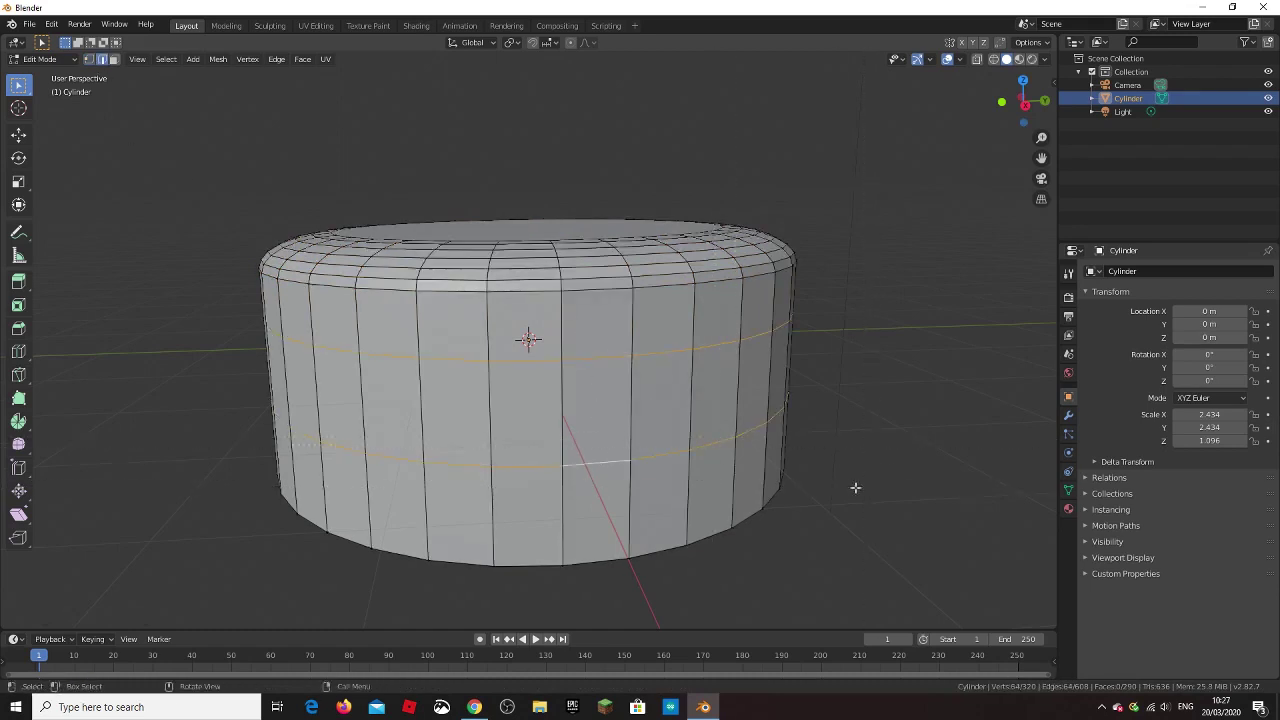
{"action": "key", "text": "ctrl+b"}
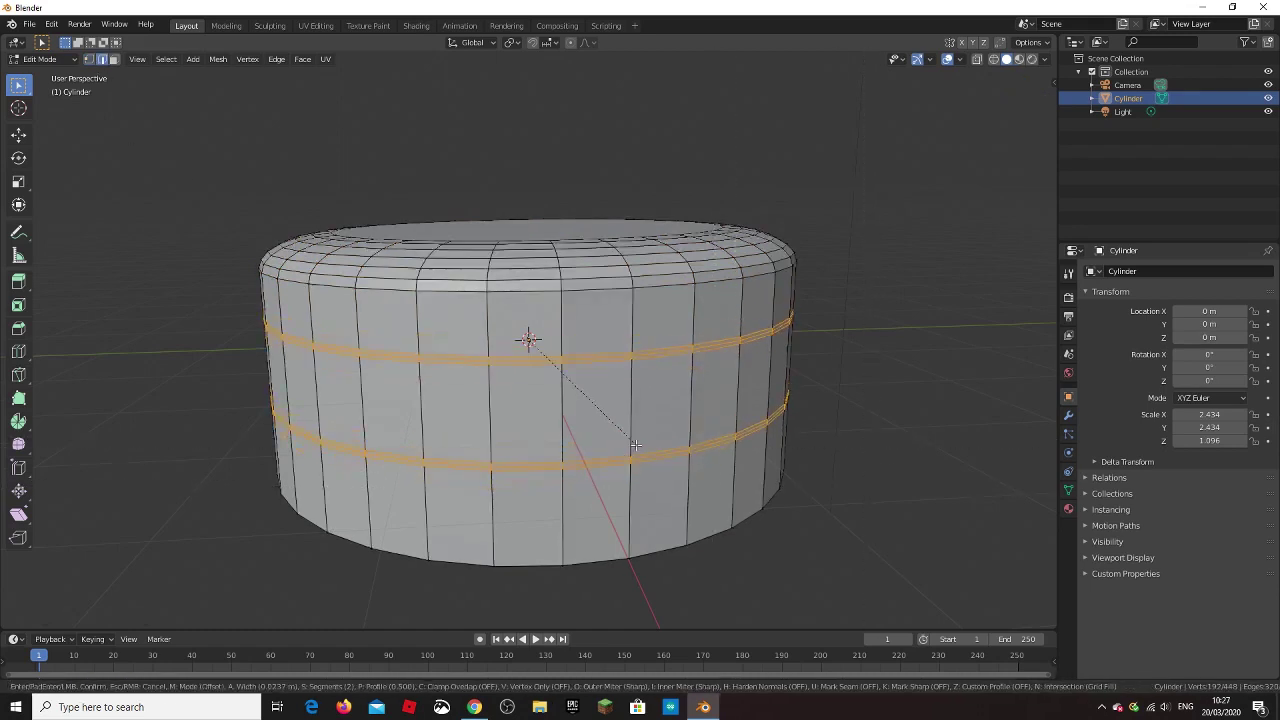
{"action": "left_click", "coordinate": [662, 353]}
Step: Shrink both band loops inward to form grooves between the cake layers
{"action": "left_click", "coordinate": [662, 353], "text": "alt"}
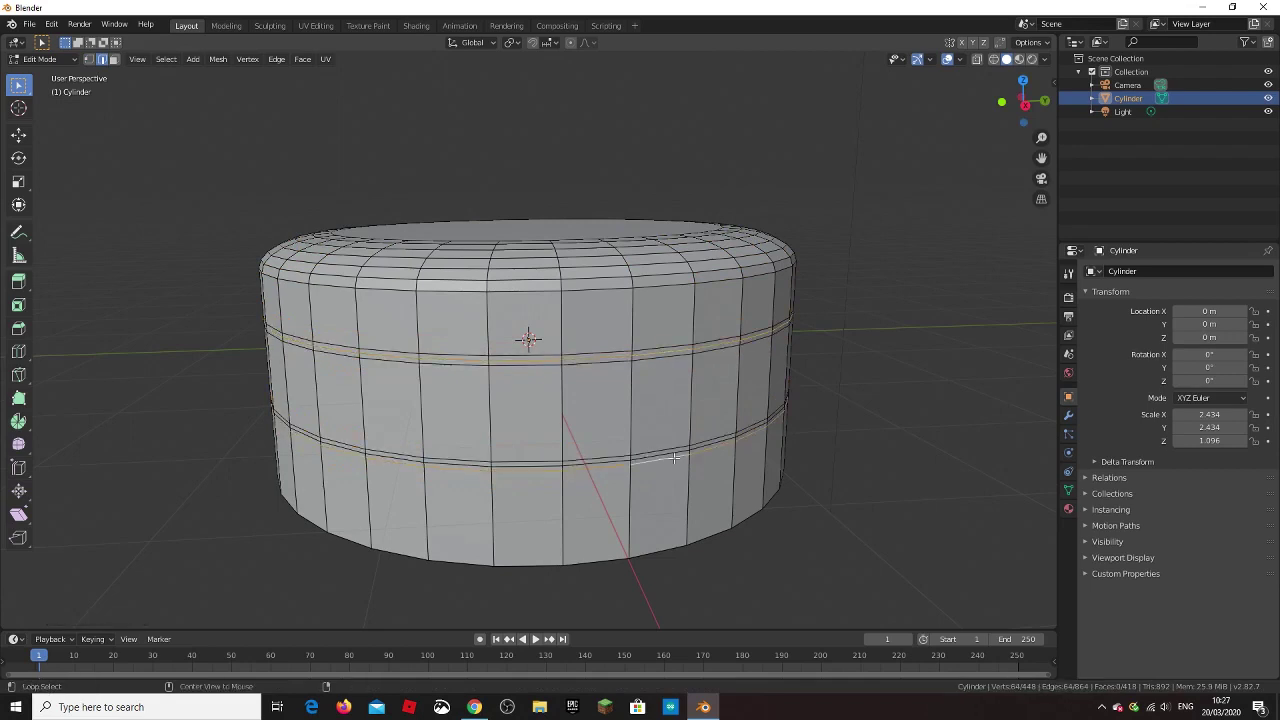
{"action": "left_click", "coordinate": [662, 453], "text": "alt+shift"}
{"action": "key", "text": "s"}
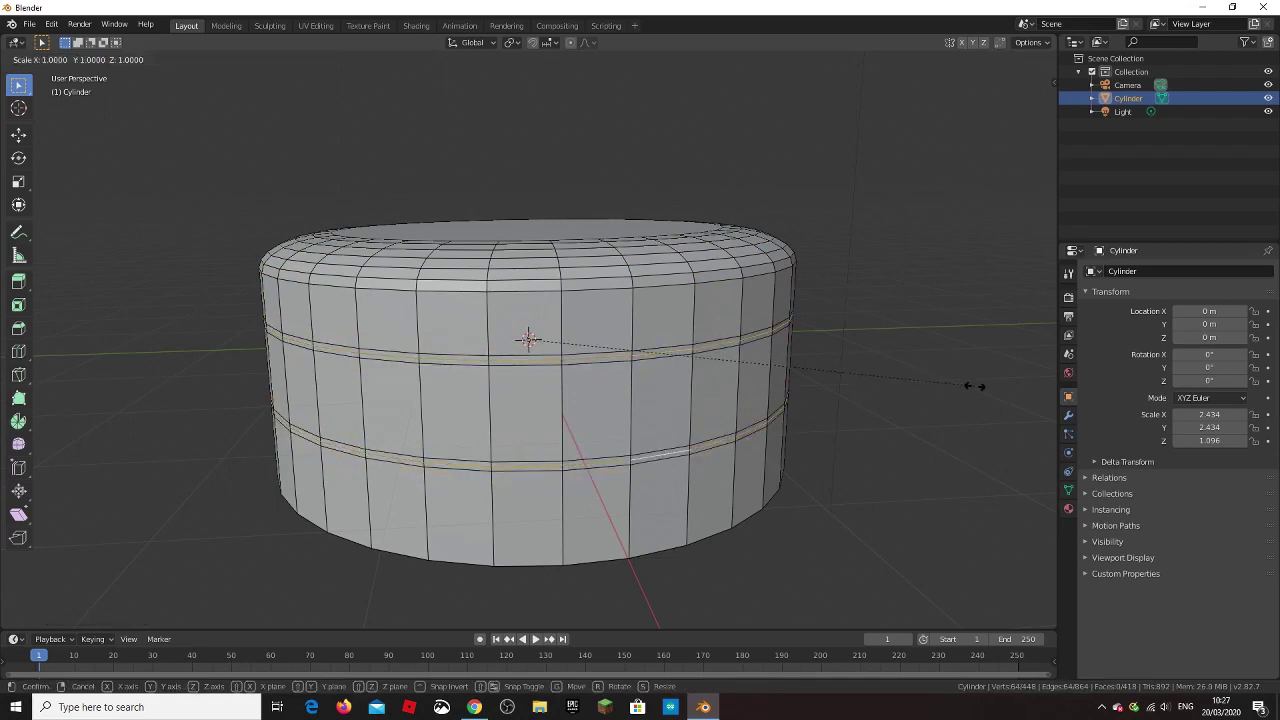
{"action": "left_click", "coordinate": [953, 380]}
{"action": "scroll", "coordinate": [823, 423], "scroll_direction": "up", "scroll_amount": 2}
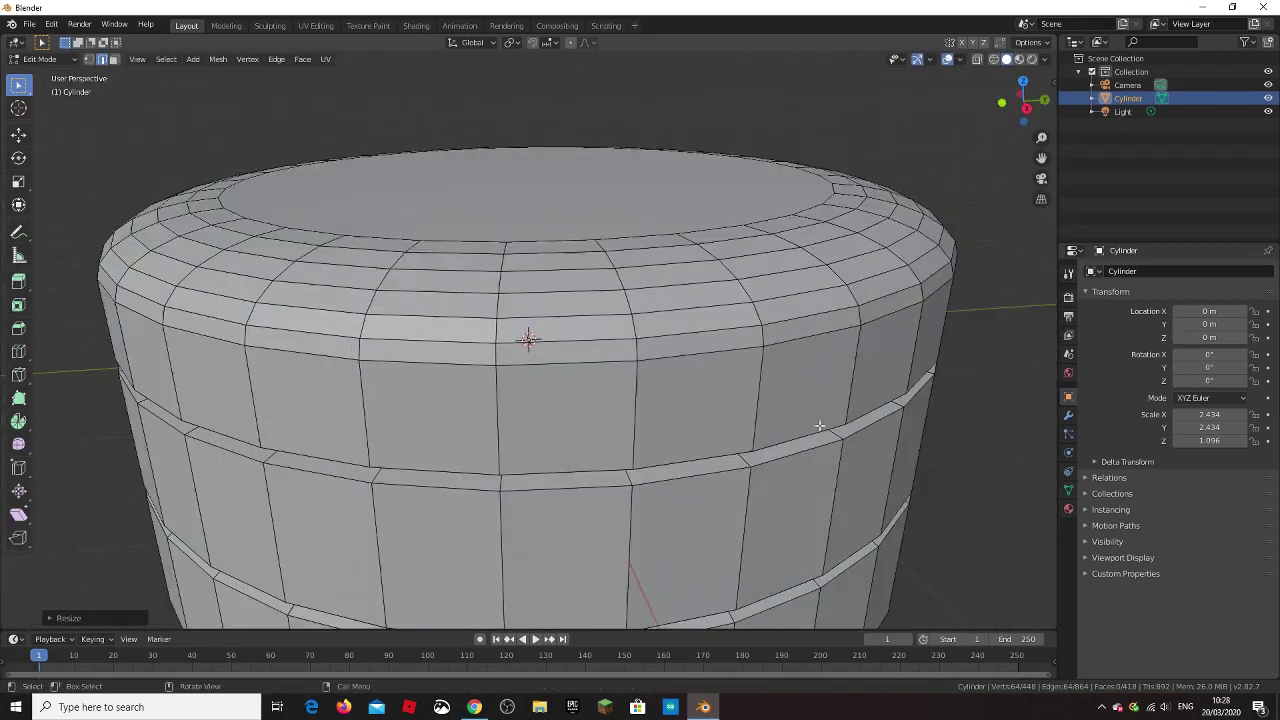
{"action": "scroll", "coordinate": [823, 423], "scroll_direction": "down", "scroll_amount": 4}
{"action": "middle_click_drag", "start_coordinate": [823, 423], "coordinate": [829, 429]}
{"action": "scroll", "coordinate": [877, 470], "scroll_direction": "up", "scroll_amount": 1}
{"action": "left_click", "coordinate": [1068, 415]}
Step: Add a Subdivision Surface modifier to the cylinder
{"action": "left_click", "coordinate": [1180, 271]}
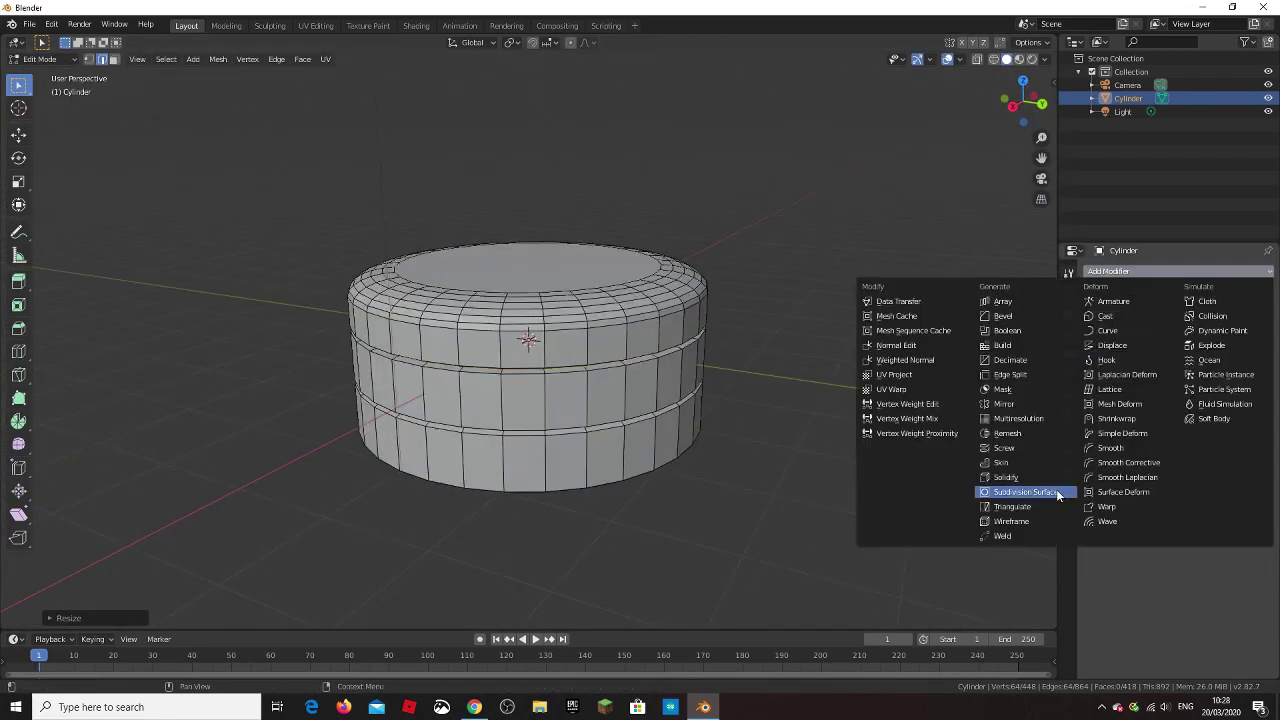
{"action": "left_click", "coordinate": [1056, 489]}
{"action": "scroll", "coordinate": [643, 540], "scroll_direction": "up", "scroll_amount": 2}
Step: Bevel the bottom edge loop, then switch to Right Ortho view and clear the selection
{"action": "left_click", "coordinate": [643, 540], "text": "alt"}
{"action": "middle_click_drag", "start_coordinate": [643, 540], "coordinate": [717, 522]}
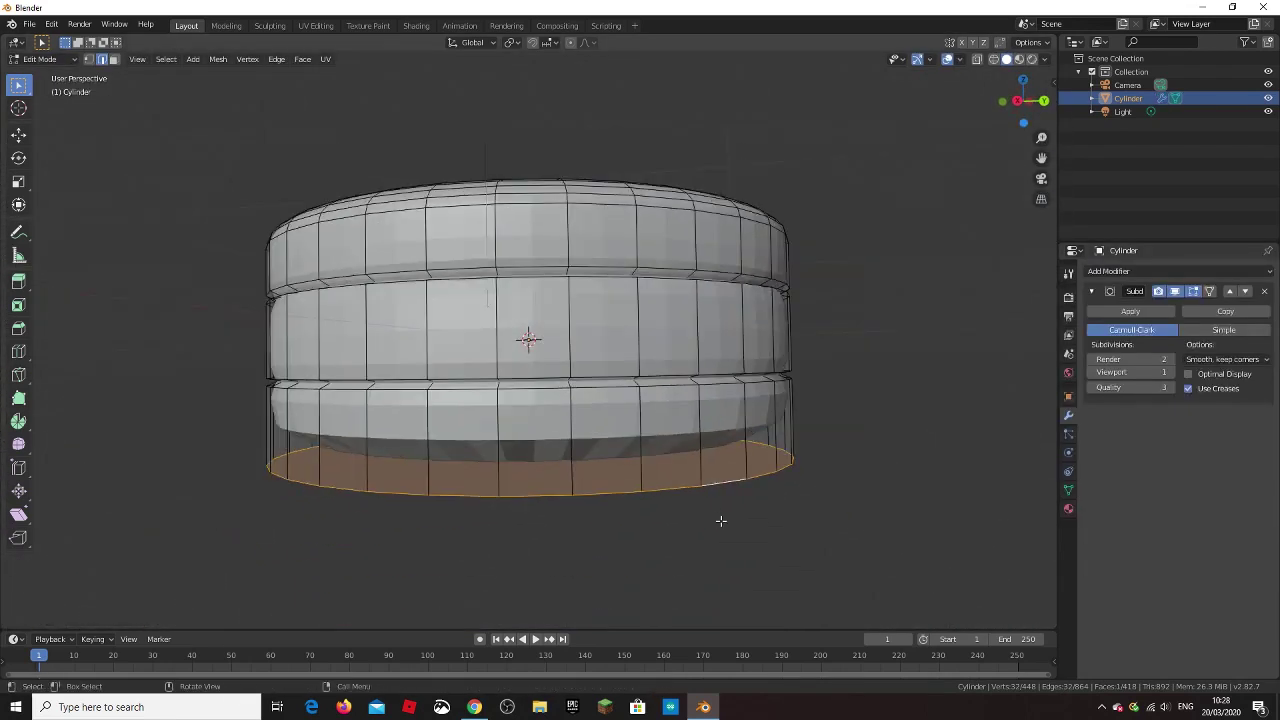
{"action": "key", "text": "ctrl+b"}
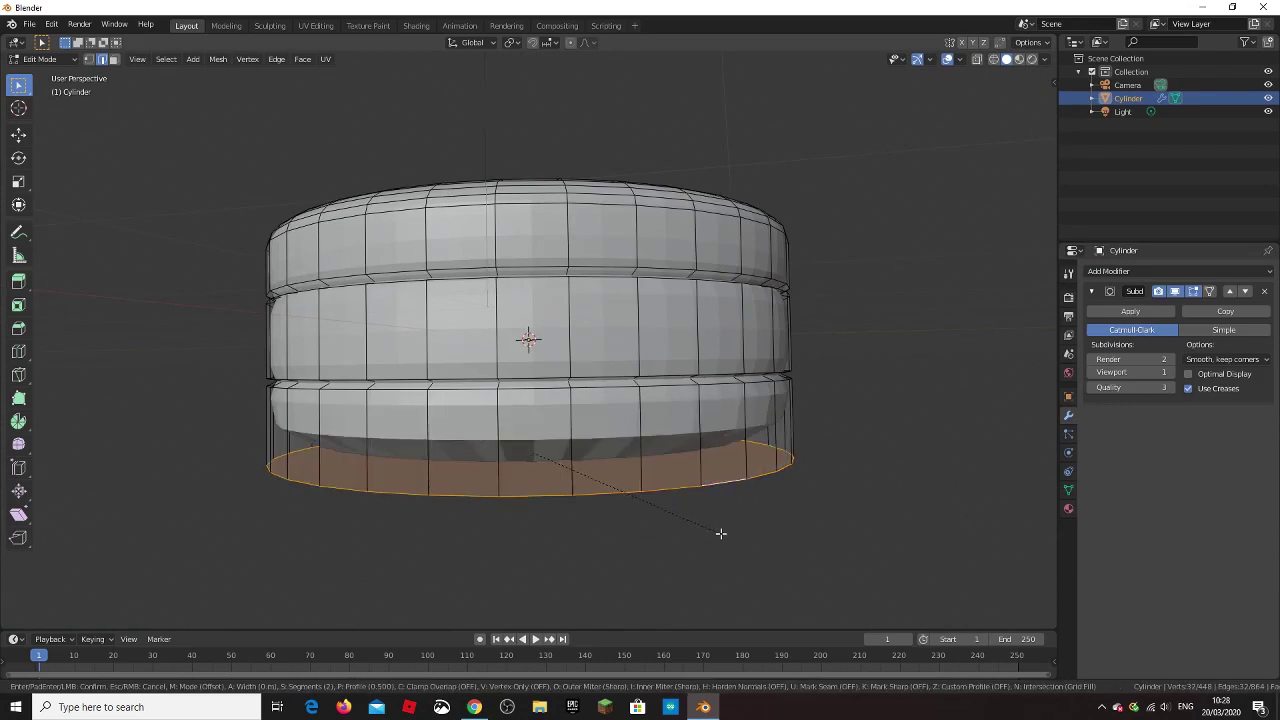
{"action": "left_click", "coordinate": [720, 533]}
{"action": "scroll", "coordinate": [745, 534], "scroll_direction": "down", "scroll_amount": 3}
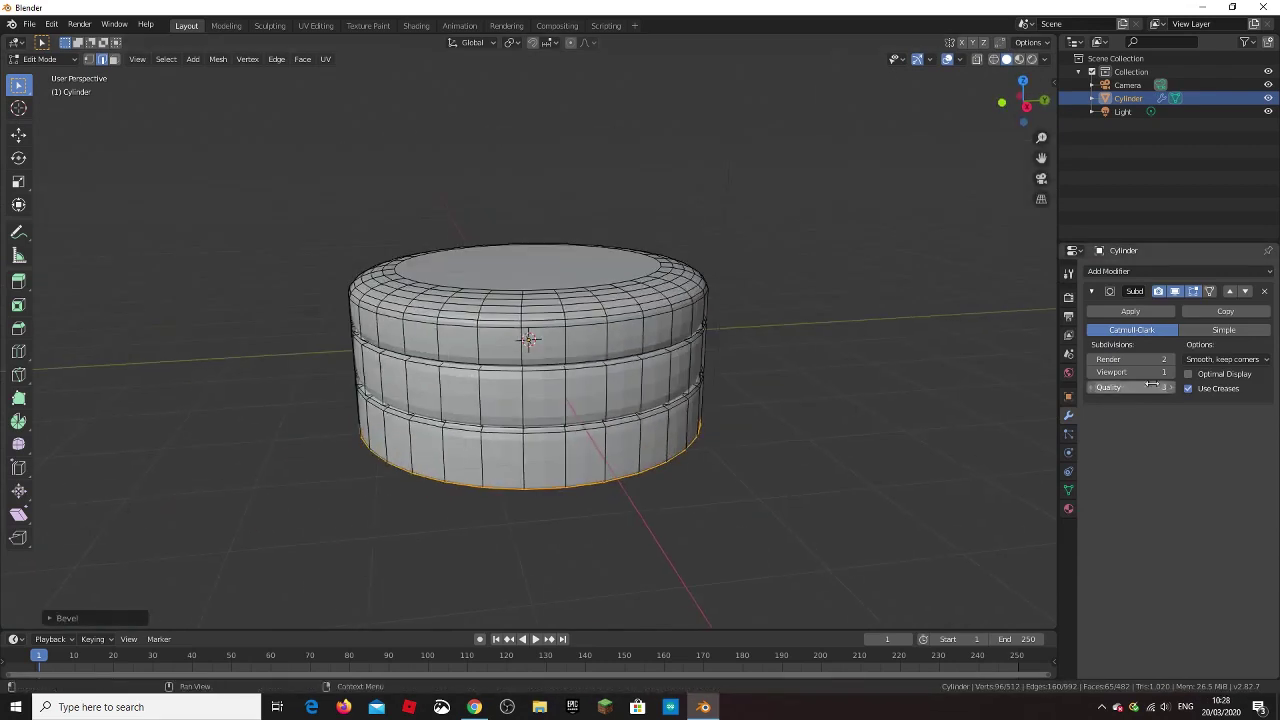
{"action": "left_click", "coordinate": [1025, 120]}
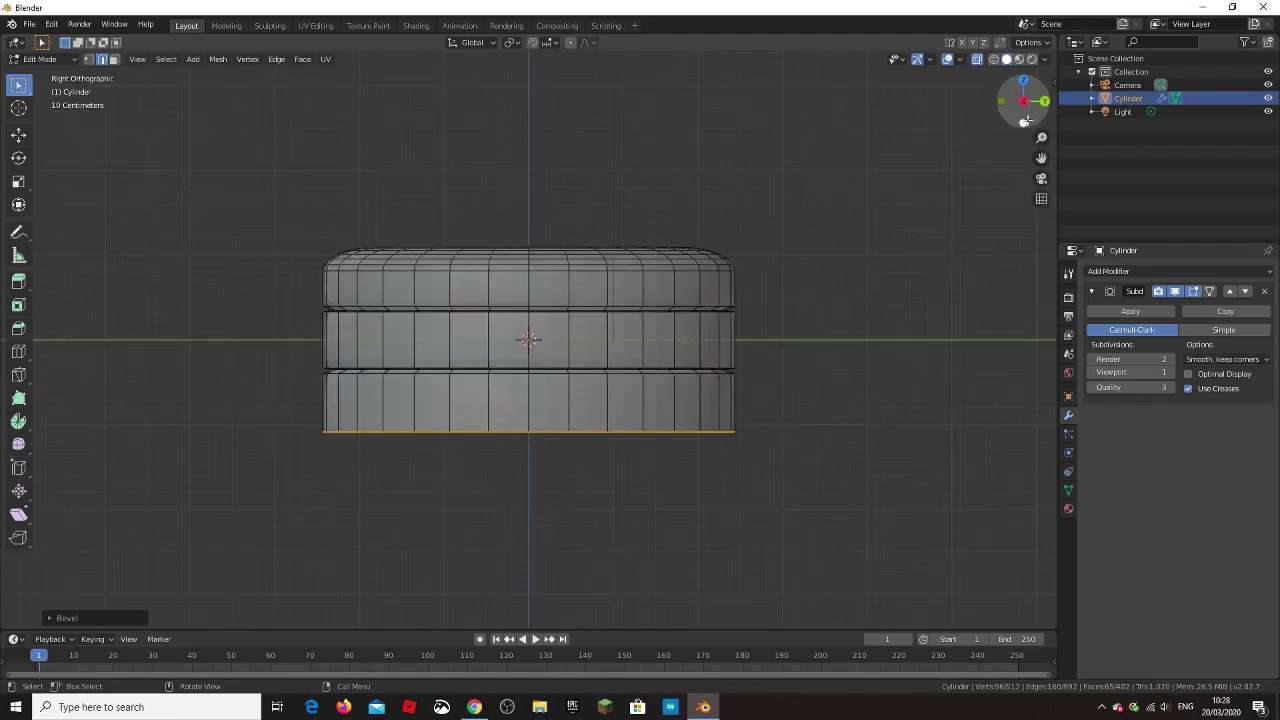
{"action": "left_click_drag", "start_coordinate": [254, 204], "coordinate": [664, 300]}
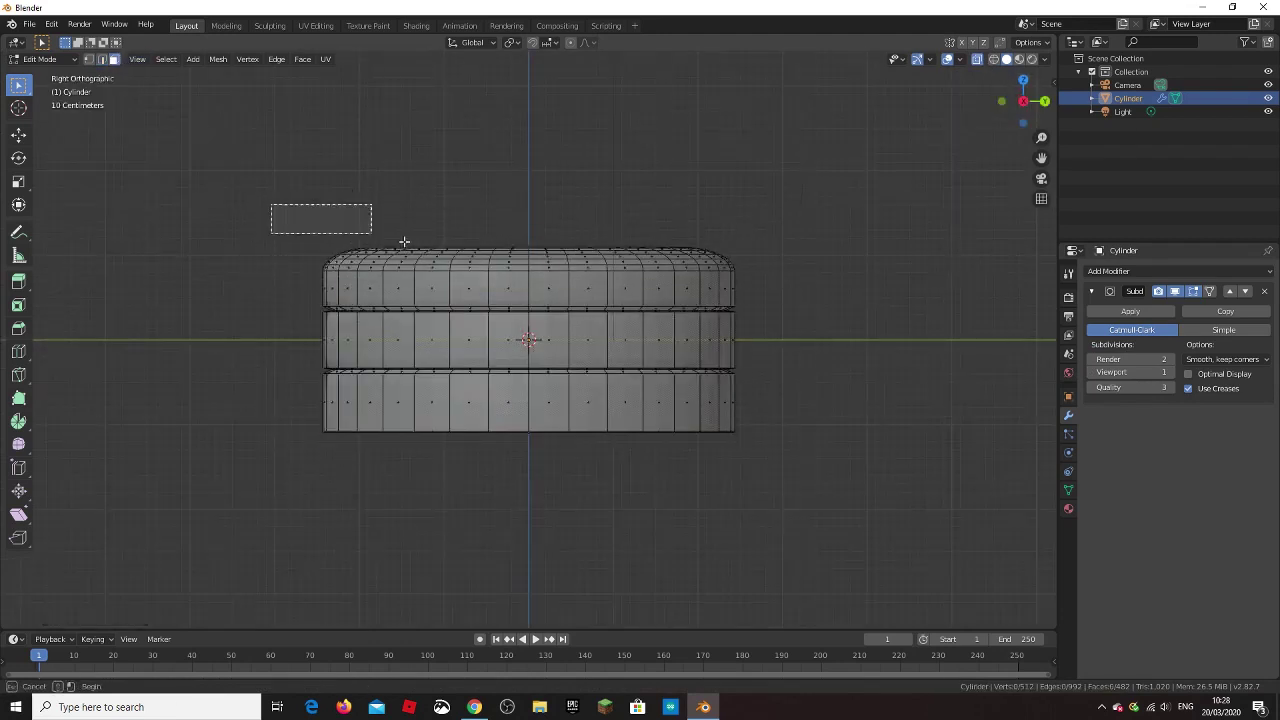
Step: Duplicate the top layer in place and separate it as Cylinder.001, returning to Object Mode
{"action": "left_click_drag", "start_coordinate": [404, 241], "coordinate": [795, 278]}
{"action": "left_click_drag", "start_coordinate": [600, 288], "coordinate": [780, 263]}
{"action": "key", "text": "shift+d"}
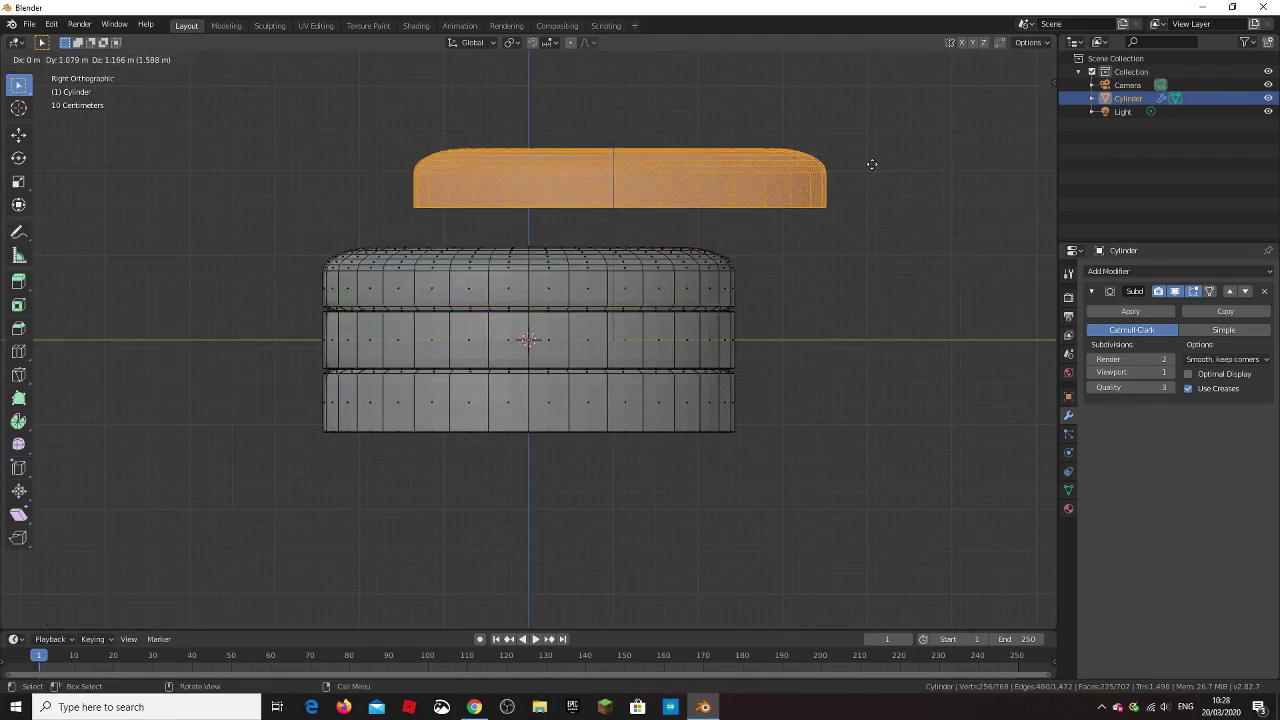
{"action": "right_click", "coordinate": [850, 166]}
{"action": "key", "text": "p"}
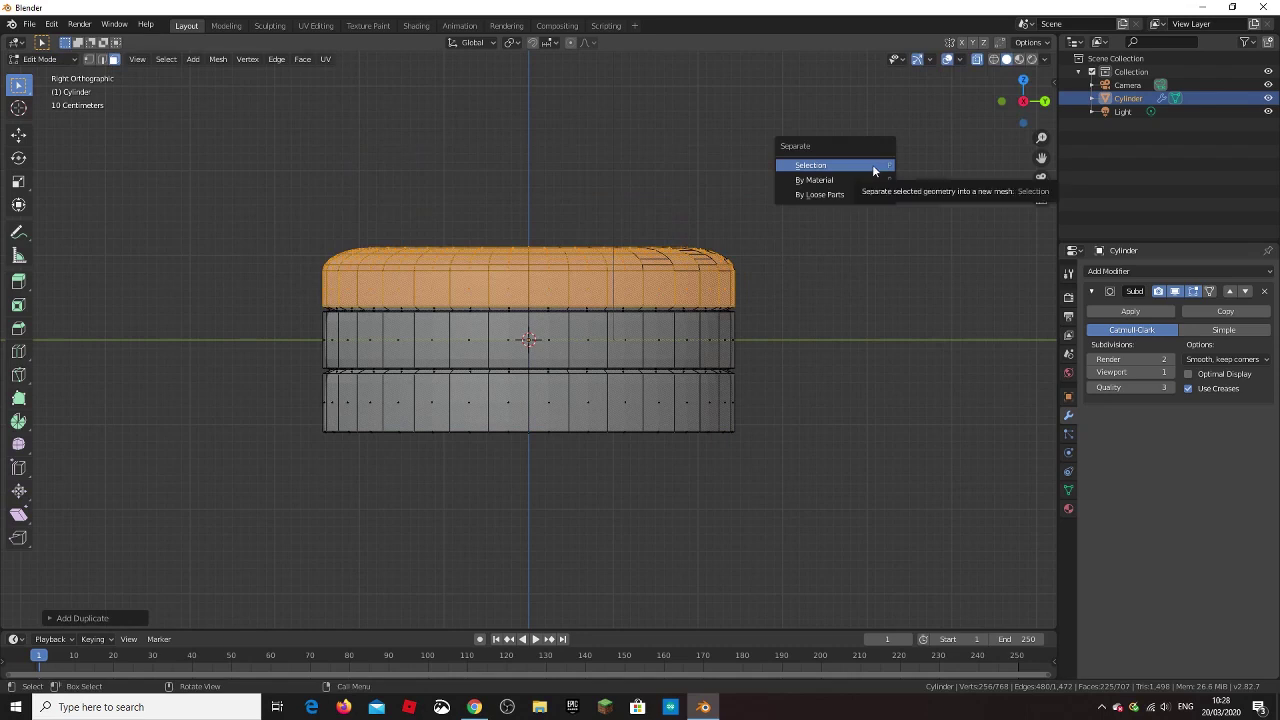
{"action": "left_click", "coordinate": [873, 166]}
{"action": "middle_click_drag", "start_coordinate": [873, 172], "coordinate": [846, 277]}
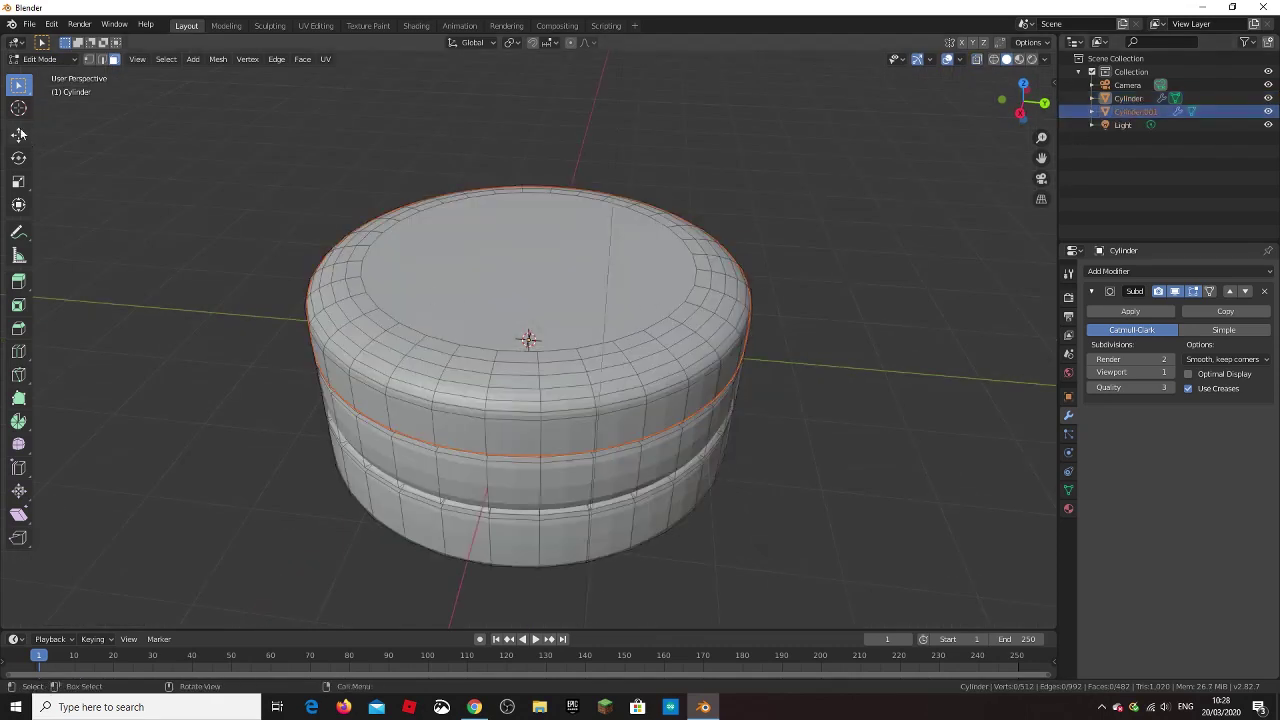
{"action": "key", "text": "Tab"}
Step: Test raising the top piece along Z, then undo so it stays on the stack
{"action": "mouse_move", "coordinate": [791, 440]}
{"action": "middle_mouse_down"}
{"action": "mouse_move", "coordinate": [506, 229]}
{"action": "mouse_move", "coordinate": [520, 297]}
{"action": "middle_mouse_up"}
{"action": "key", "text": "g"}
{"action": "key", "text": "z"}
{"action": "left_click", "coordinate": [570, 285]}
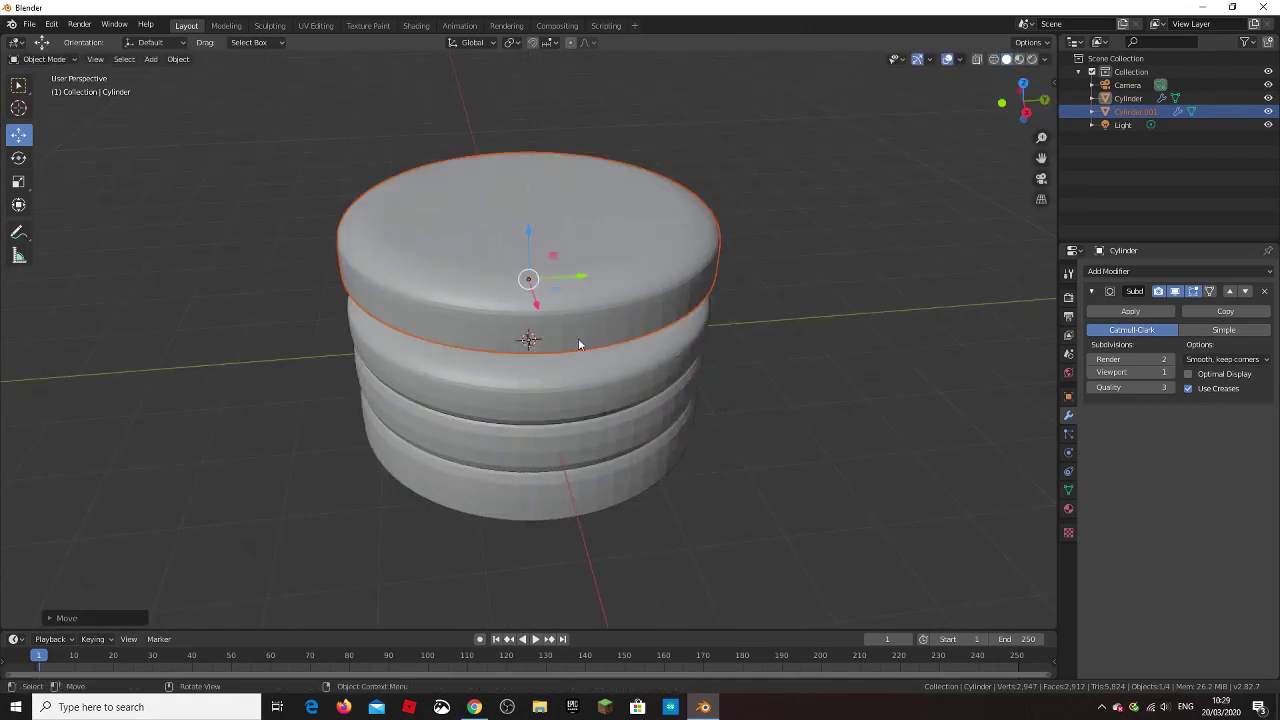
{"action": "key", "text": "ctrl+z"}
Step: Add a Solidify modifier, which lands on the main Cylinder
{"action": "left_click", "coordinate": [1180, 271]}
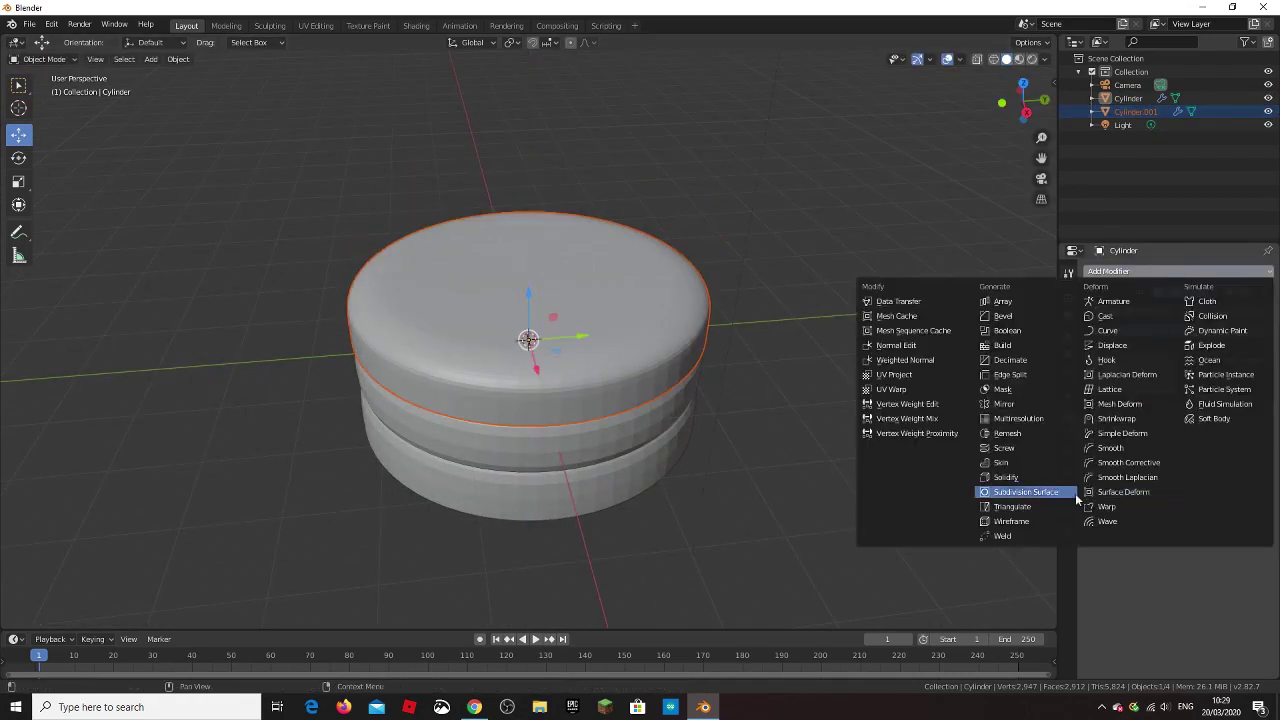
{"action": "left_click", "coordinate": [1020, 477]}
{"action": "mouse_move", "coordinate": [1040, 440]}
{"action": "middle_mouse_down"}
{"action": "mouse_move", "coordinate": [707, 434]}
{"action": "mouse_move", "coordinate": [649, 395]}
{"action": "mouse_move", "coordinate": [596, 421]}
{"action": "middle_mouse_up"}
{"action": "scroll", "coordinate": [596, 421], "scroll_direction": "down", "scroll_amount": 2}
{"action": "right_click", "coordinate": [587, 316]}
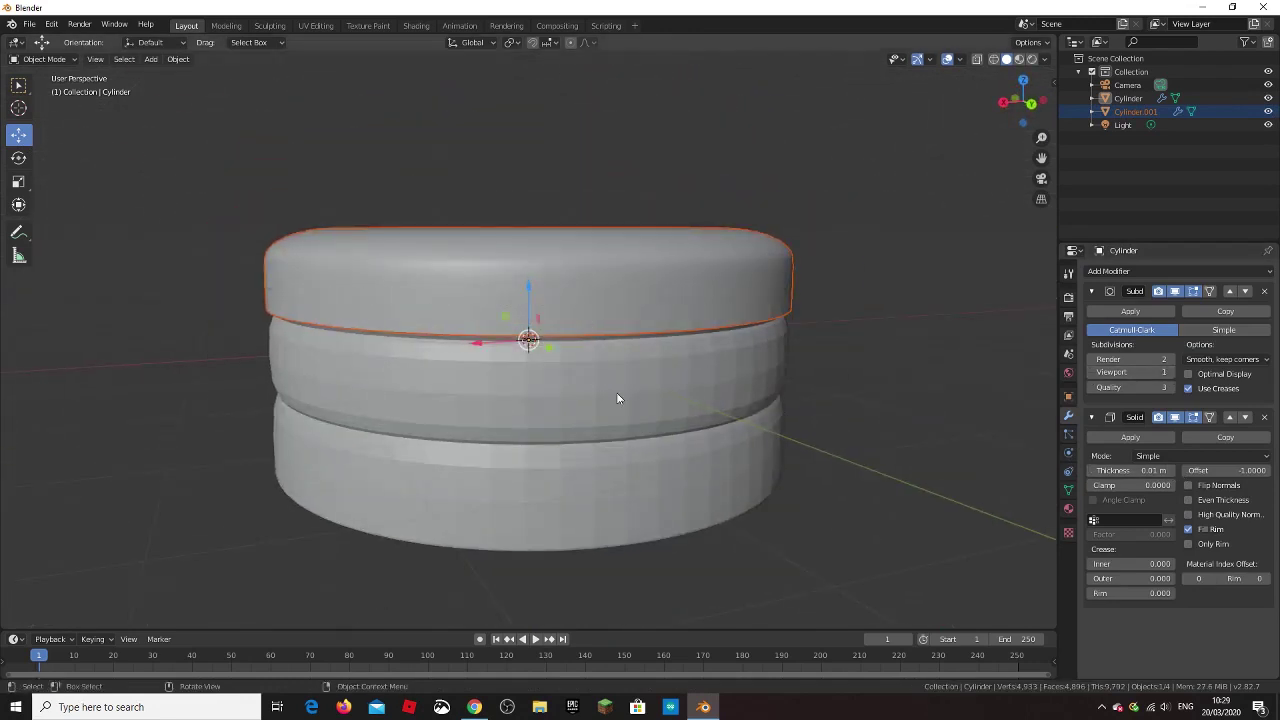
Step: Check Cylinder.001's modifiers, then remove the misplaced Solidify from the main Cylinder
{"action": "left_click", "coordinate": [598, 412]}
{"action": "left_click", "coordinate": [626, 298]}
{"action": "scroll", "coordinate": [794, 362], "scroll_direction": "up", "scroll_amount": 1}
{"action": "scroll", "coordinate": [794, 360], "scroll_direction": "down", "scroll_amount": 2}
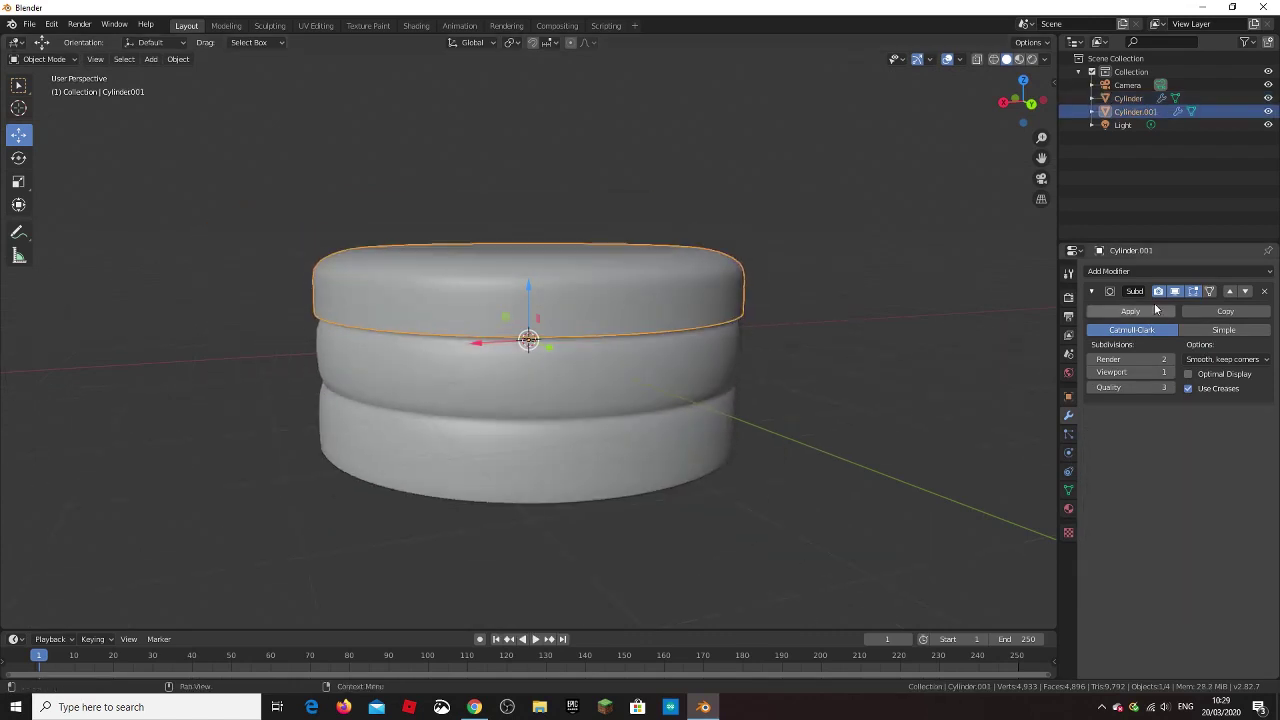
{"action": "left_click", "coordinate": [582, 415]}
{"action": "left_click", "coordinate": [1264, 416]}
Step: Add a 0.01 m Solidify modifier to Cylinder.001 and inspect the stack
{"action": "left_click", "coordinate": [646, 298]}
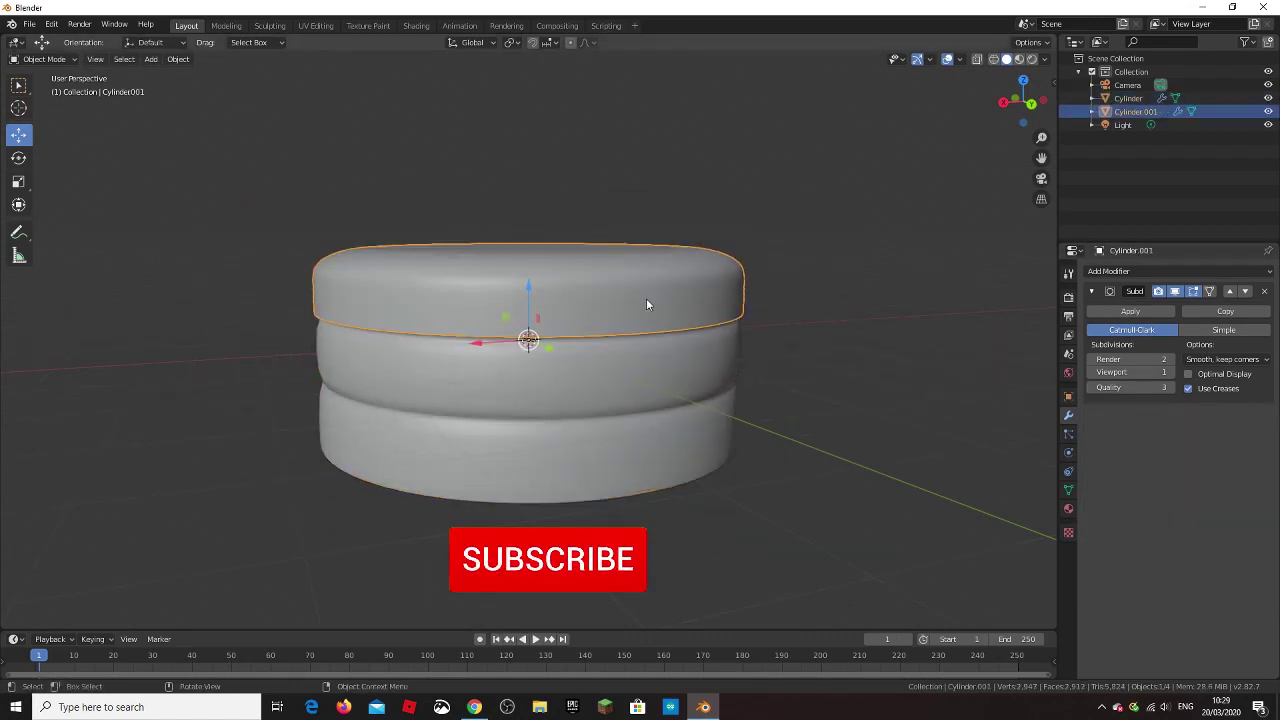
{"action": "left_click", "coordinate": [1108, 271]}
{"action": "left_click", "coordinate": [1054, 482]}
{"action": "mouse_move", "coordinate": [800, 339]}
{"action": "middle_mouse_down"}
{"action": "mouse_move", "coordinate": [766, 338]}
{"action": "mouse_move", "coordinate": [770, 300]}
{"action": "middle_mouse_up"}
{"action": "mouse_move", "coordinate": [1000, 445]}
{"action": "middle_mouse_down"}
{"action": "mouse_move", "coordinate": [930, 455]}
{"action": "mouse_move", "coordinate": [910, 527]}
{"action": "mouse_move", "coordinate": [854, 471]}
{"action": "mouse_move", "coordinate": [761, 459]}
{"action": "middle_mouse_up"}
Step: In Edit Mode, select the top layer's rim face ring and subdivide it
{"action": "key", "text": "Tab"}
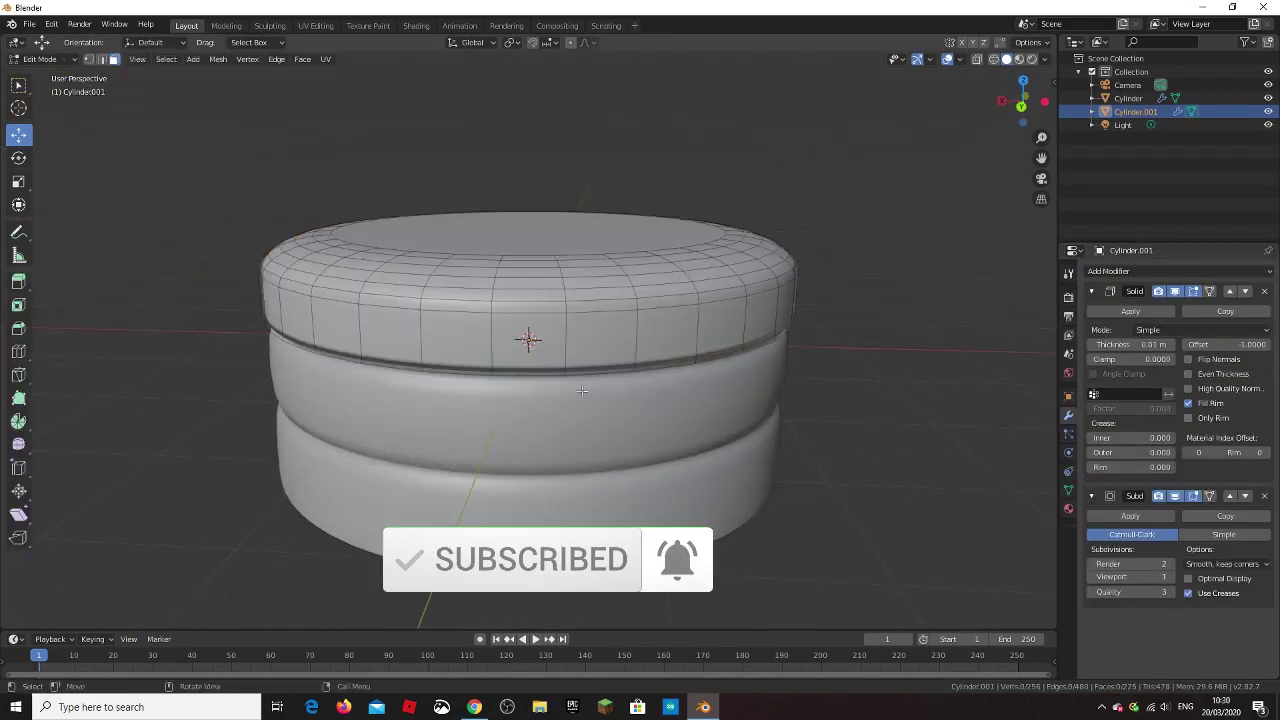
{"action": "left_click", "coordinate": [449, 340]}
{"action": "left_click", "coordinate": [449, 330], "text": "alt"}
{"action": "middle_click_drag", "start_coordinate": [449, 330], "coordinate": [481, 277]}
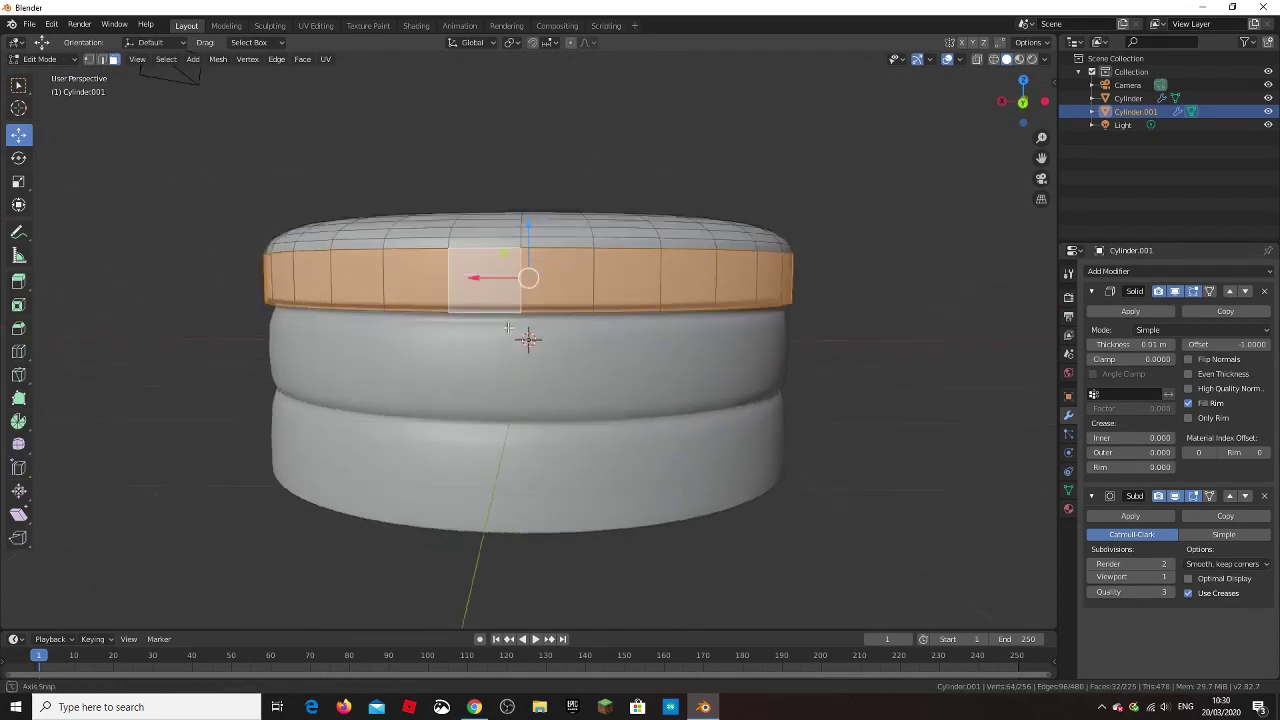
{"action": "right_click", "coordinate": [481, 277]}
{"action": "left_click", "coordinate": [481, 277]}
Step: Select rim vertices and pull them down into a drip below the rim
{"action": "left_click", "coordinate": [449, 280]}
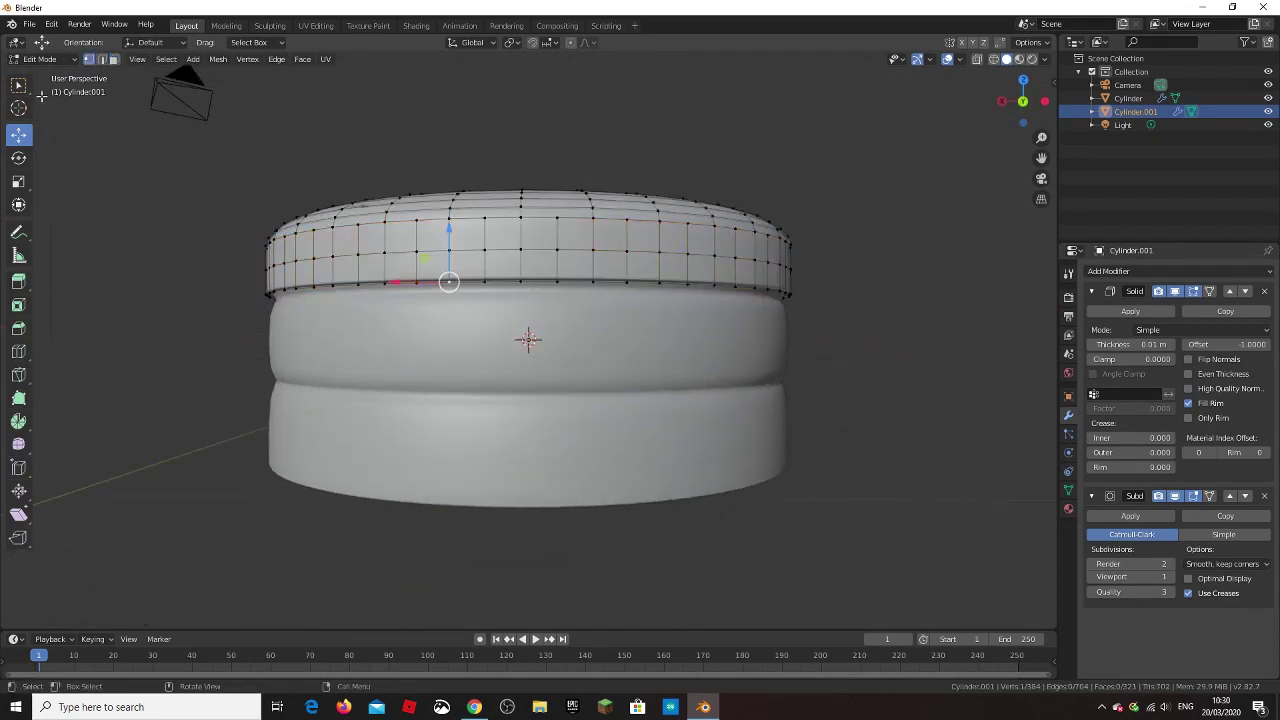
{"action": "left_click", "coordinate": [18, 85]}
{"action": "scroll", "coordinate": [393, 178], "scroll_direction": "up", "scroll_amount": 5}
{"action": "key", "text": "g"}
{"action": "left_click", "coordinate": [520, 320]}
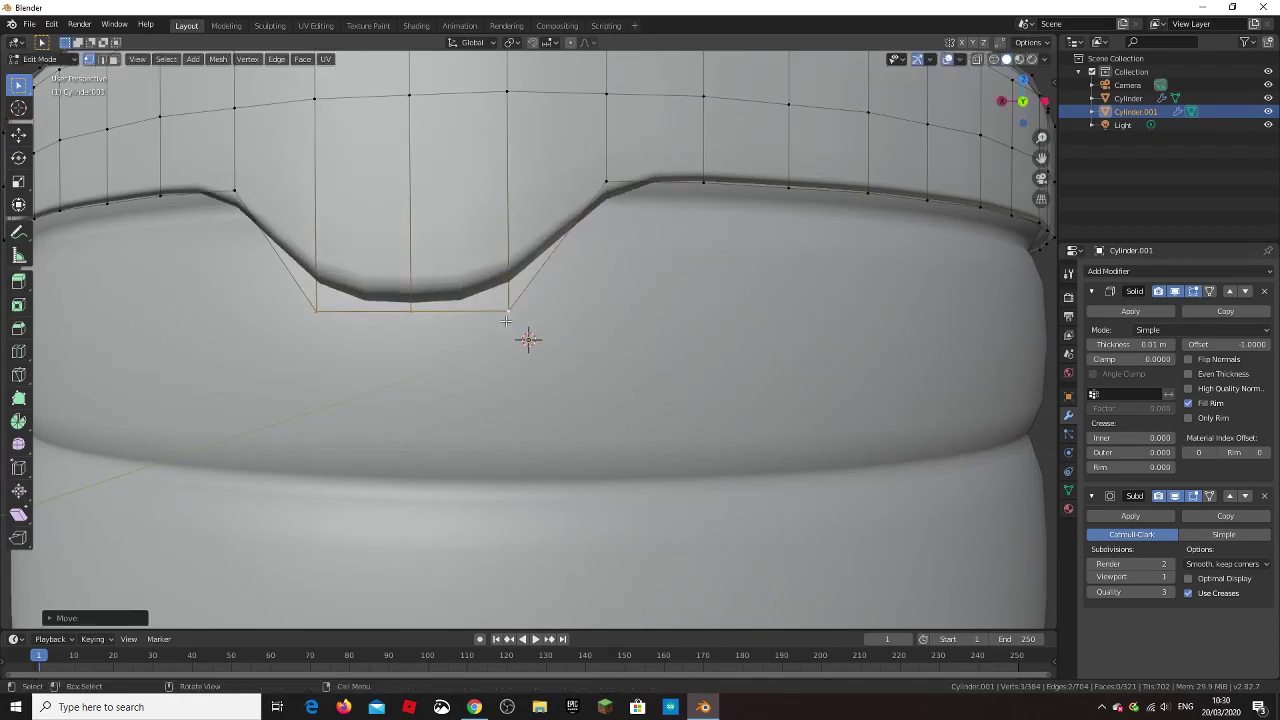
{"action": "scroll", "coordinate": [520, 320], "scroll_direction": "down", "scroll_amount": 5}
Step: Raise a bump in the rim and pull a dip down along Z elsewhere
{"action": "middle_click_drag", "start_coordinate": [699, 305], "coordinate": [614, 286]}
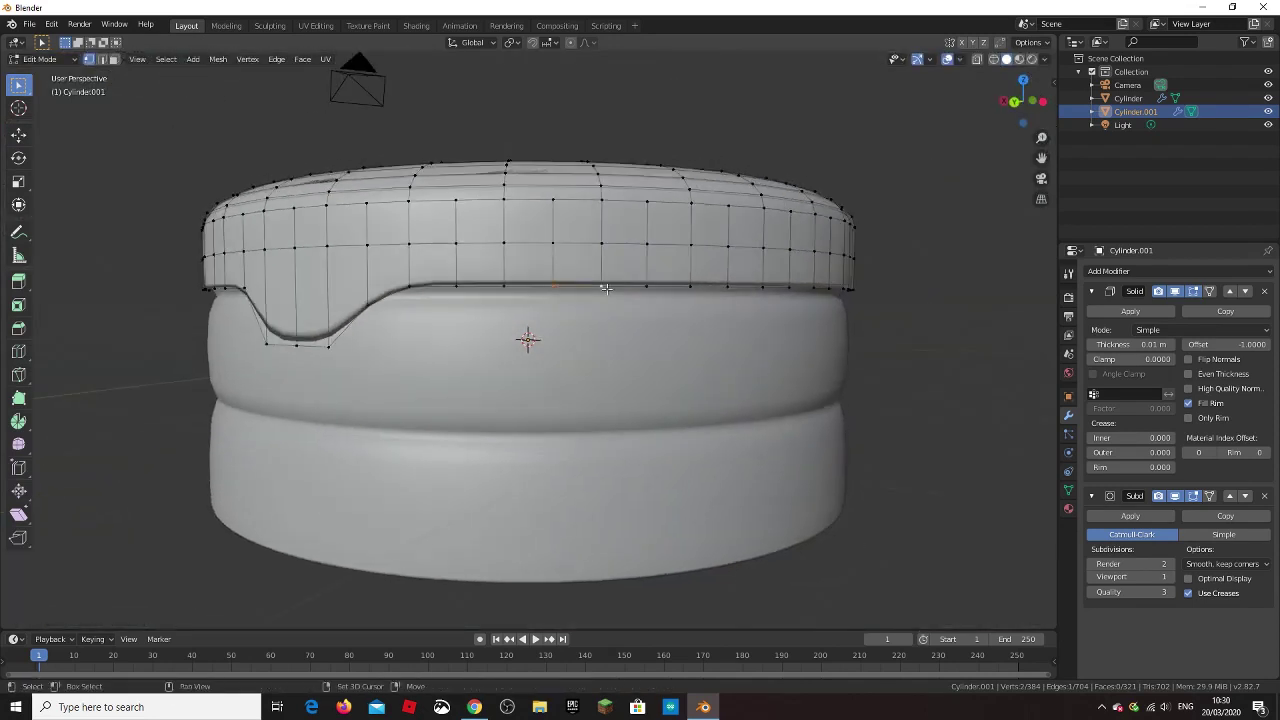
{"action": "key", "text": "g"}
{"action": "left_click", "coordinate": [690, 262]}
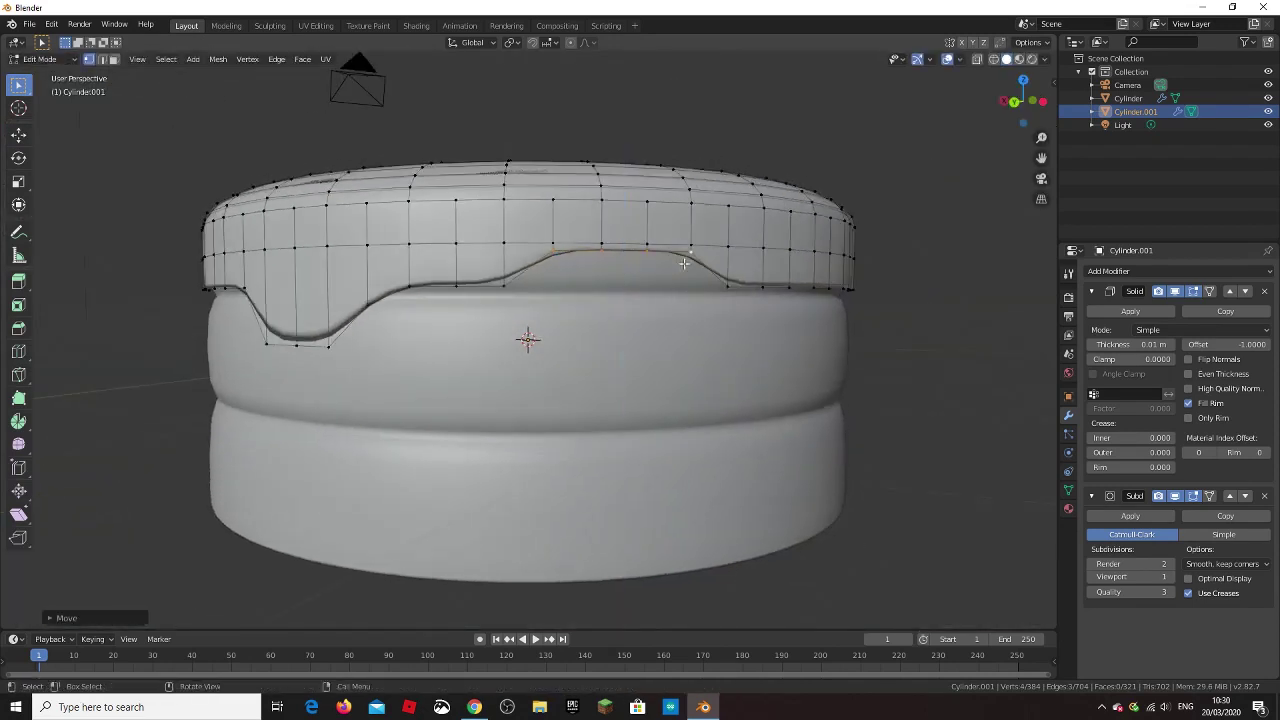
{"action": "middle_click_drag", "start_coordinate": [690, 262], "coordinate": [373, 333]}
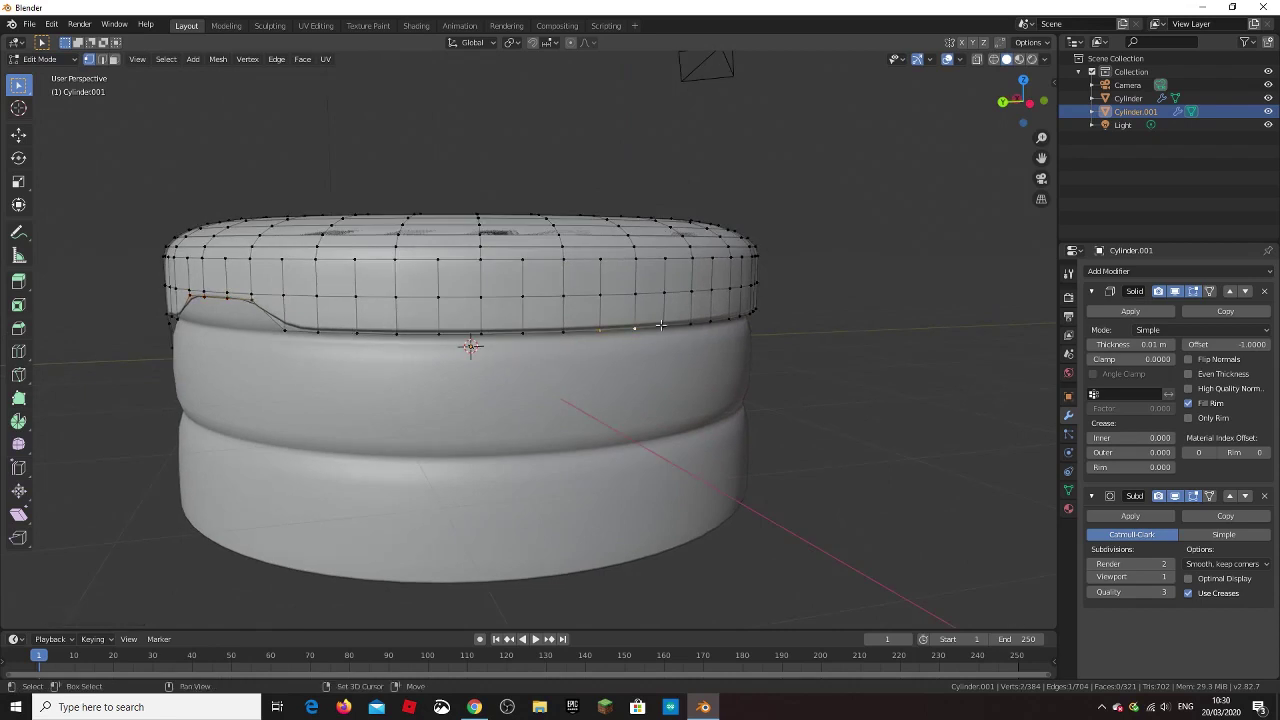
{"action": "key", "text": "g"}
{"action": "key", "text": "z"}
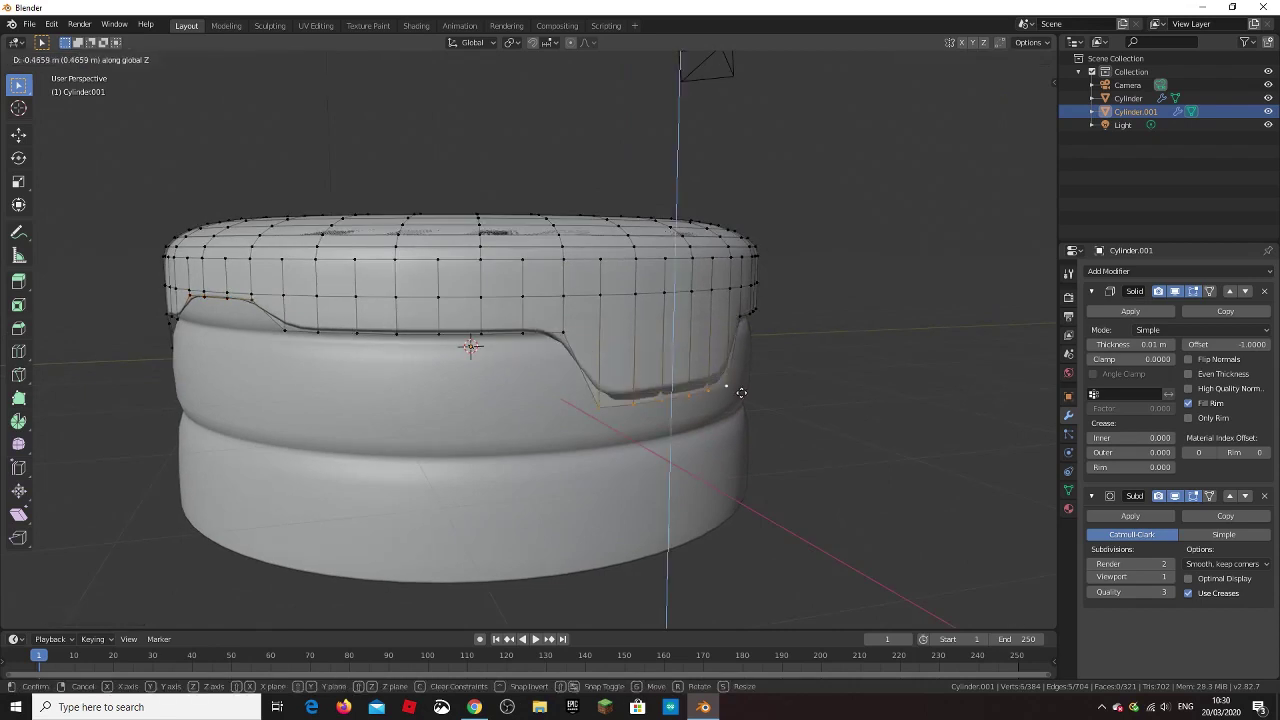
{"action": "left_click", "coordinate": [746, 401]}
Step: Move more rim vertices vertically along Z to vary the wavy edge
{"action": "key", "text": "g"}
{"action": "key", "text": "z"}
{"action": "left_click", "coordinate": [623, 385]}
{"action": "key", "text": "g"}
{"action": "key", "text": "z"}
{"action": "left_click", "coordinate": [623, 327]}
Step: Reshape vertices around the dent, raising its sides along Z to round the drip
{"action": "mouse_move", "coordinate": [623, 327]}
{"action": "middle_mouse_down"}
{"action": "mouse_move", "coordinate": [706, 374]}
{"action": "mouse_move", "coordinate": [556, 372]}
{"action": "middle_mouse_up"}
{"action": "key", "text": "g"}
{"action": "left_click", "coordinate": [563, 361]}
{"action": "key", "text": "g"}
{"action": "key", "text": "z"}
{"action": "left_click", "coordinate": [548, 333]}
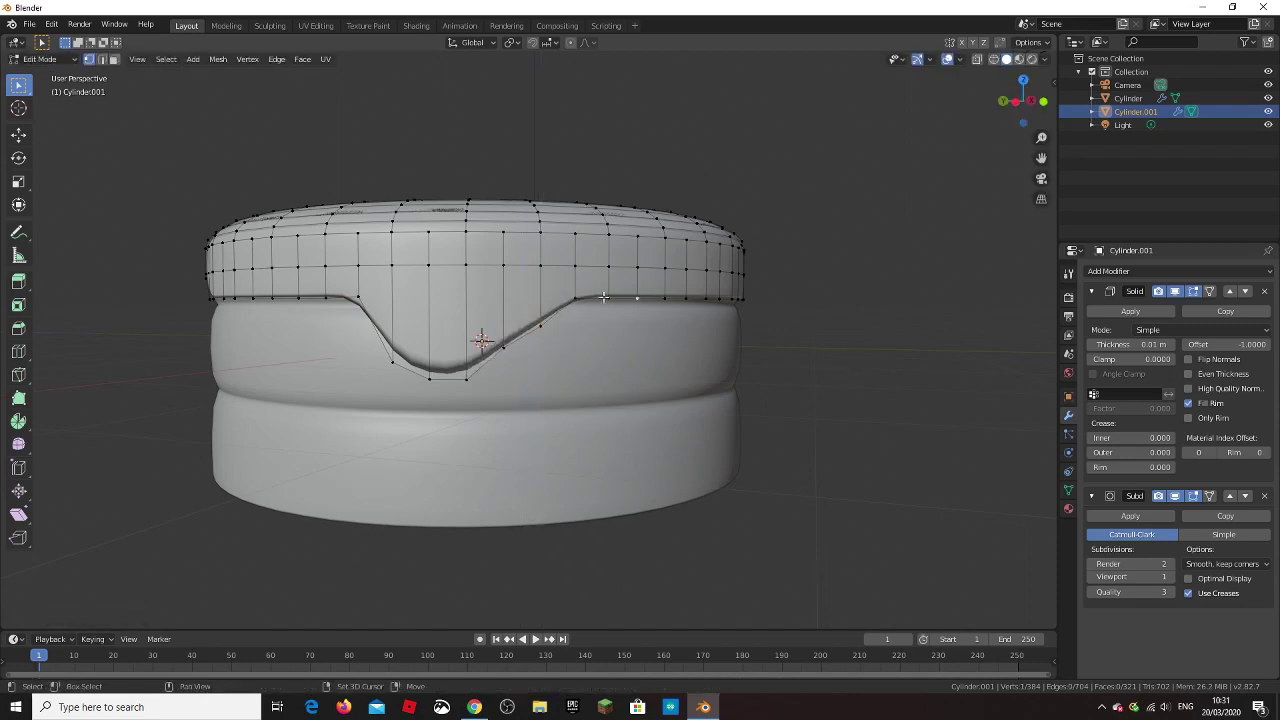
{"action": "key", "text": "g"}
{"action": "key", "text": "z"}
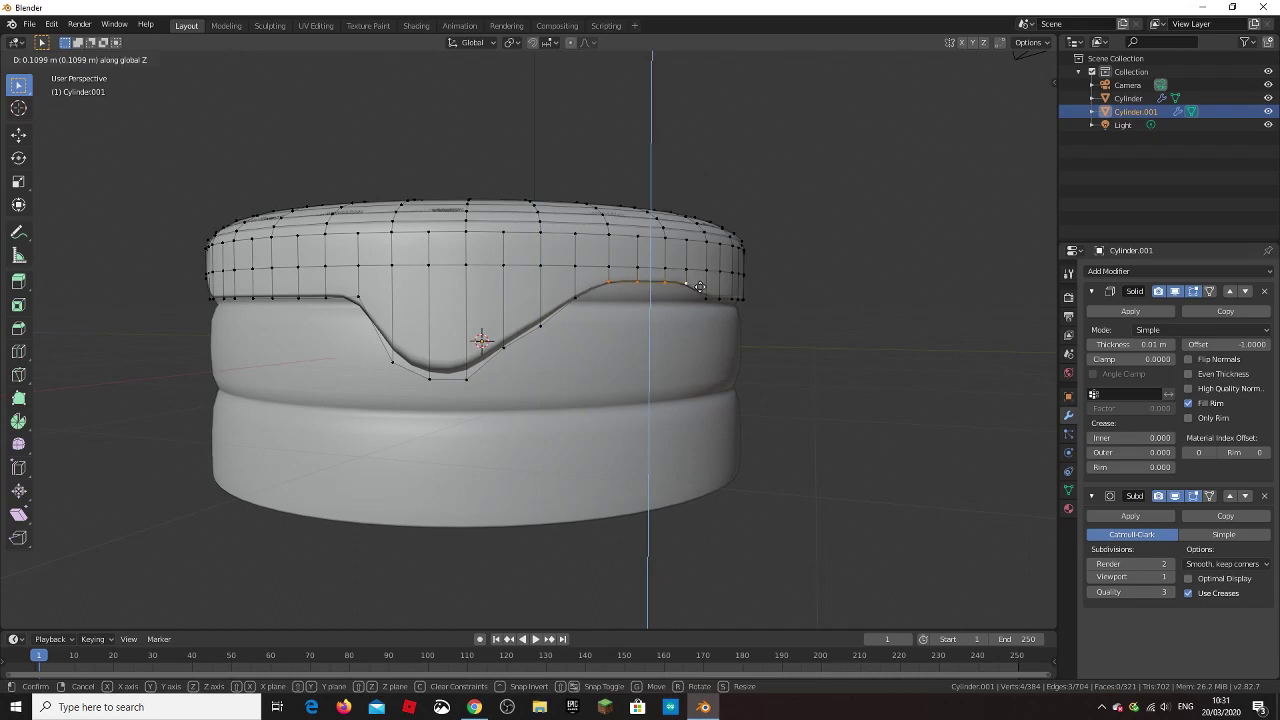
{"action": "left_click", "coordinate": [699, 287]}
{"action": "middle_click_drag", "start_coordinate": [699, 287], "coordinate": [1163, 344]}
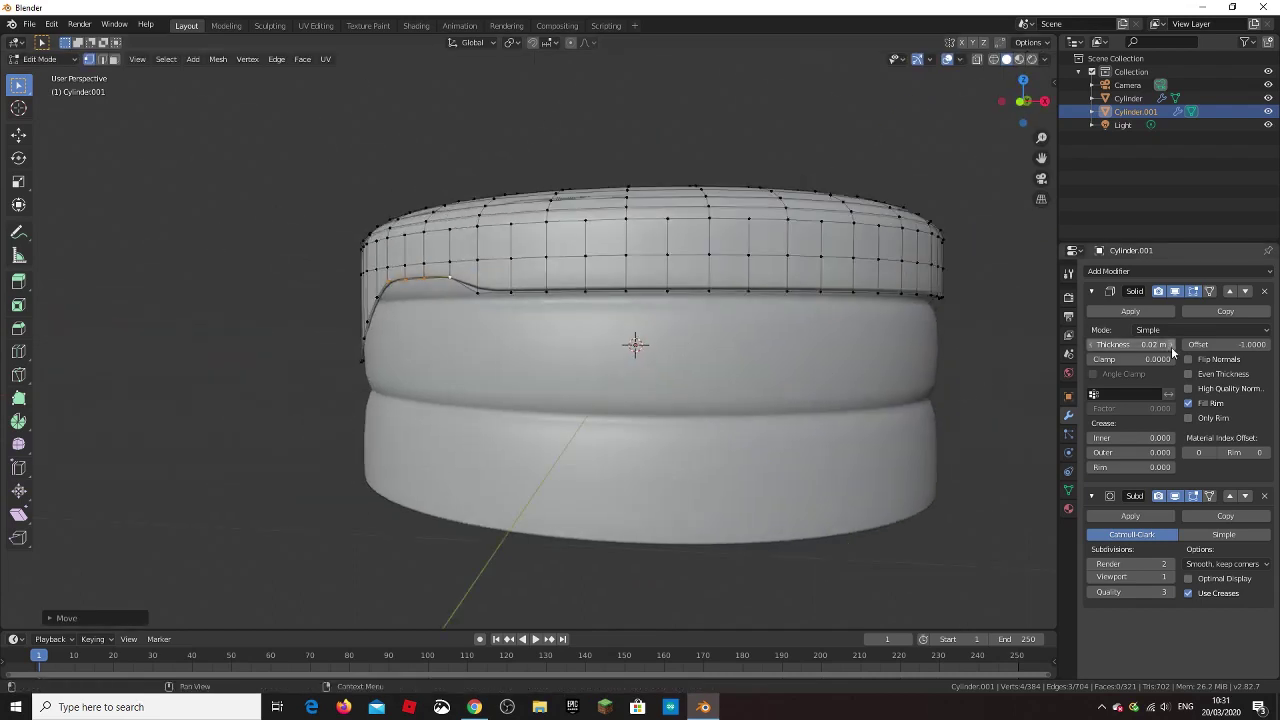
Step: Try different Solidify thickness values for the icing shell, including thinner ones and 0.04 m
{"action": "mouse_move", "coordinate": [635, 344]}
{"action": "middle_mouse_down"}
{"action": "mouse_move", "coordinate": [623, 351]}
{"action": "mouse_move", "coordinate": [654, 346]}
{"action": "mouse_move", "coordinate": [577, 336]}
{"action": "mouse_move", "coordinate": [700, 345]}
{"action": "middle_mouse_up"}
{"action": "left_click", "coordinate": [1091, 344]}
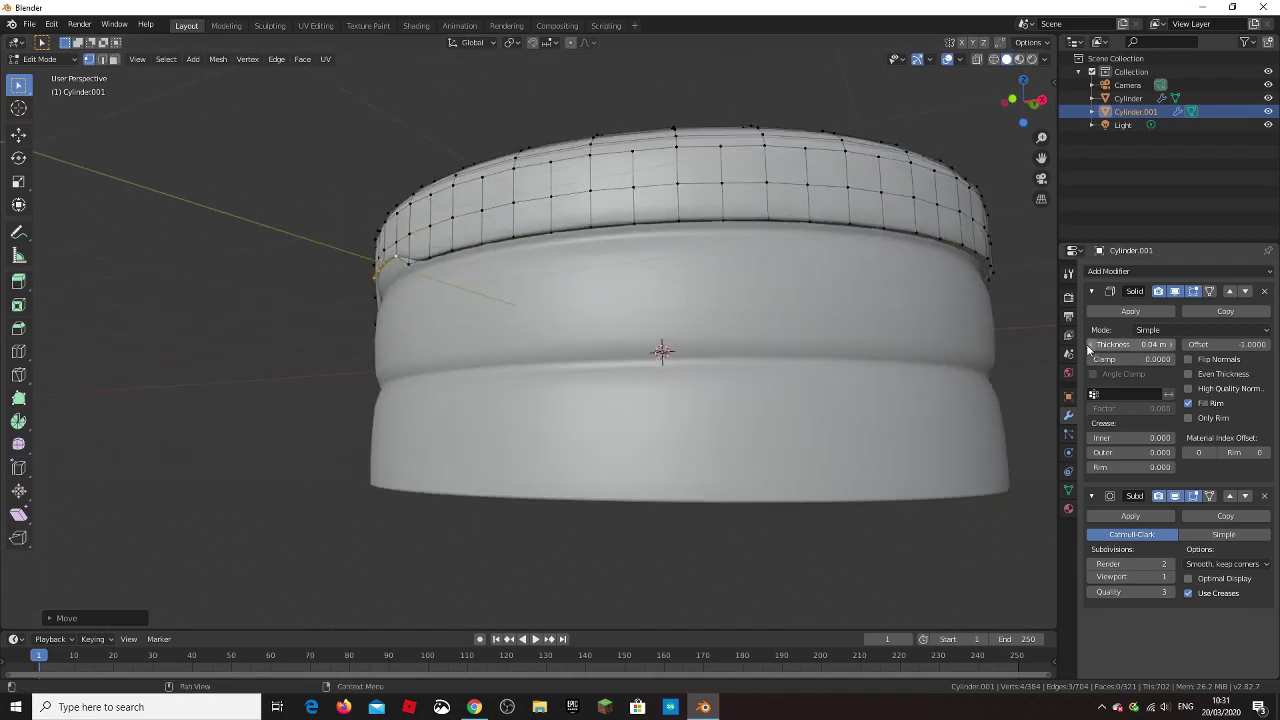
{"action": "left_click", "coordinate": [1094, 344]}
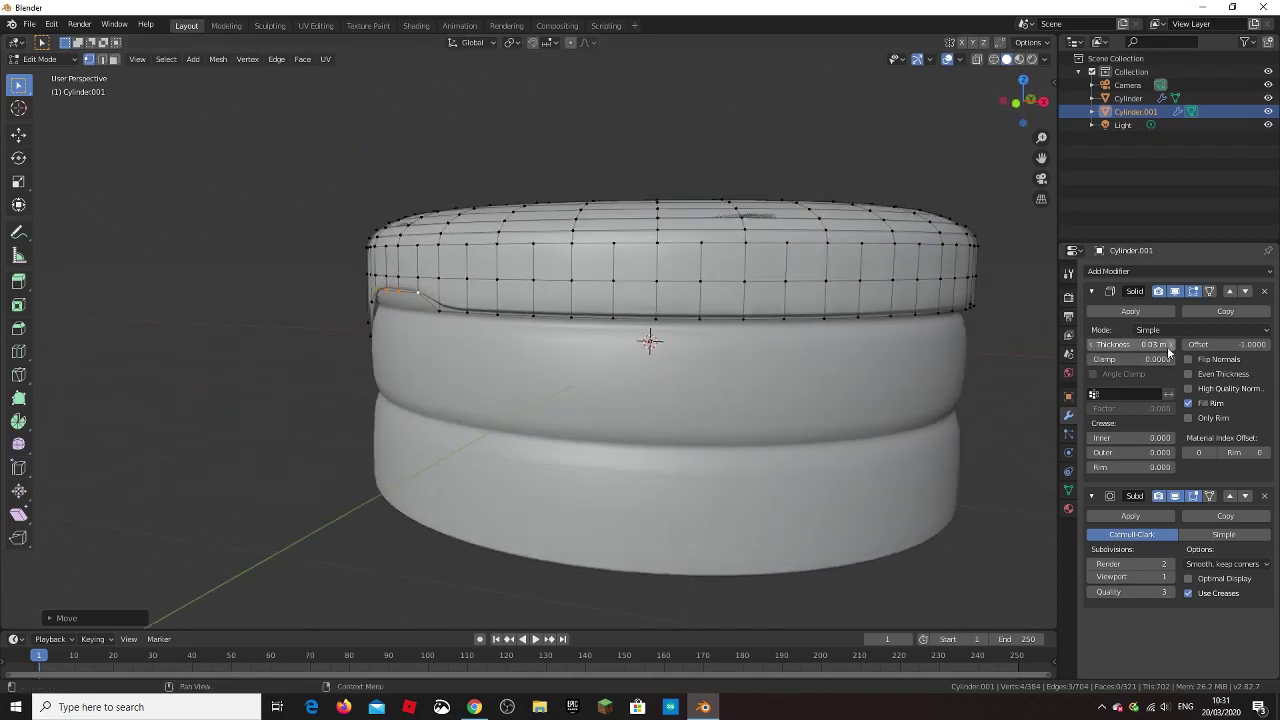
{"action": "left_click", "coordinate": [1167, 346]}
{"action": "scroll", "coordinate": [707, 250], "scroll_direction": "up", "scroll_amount": 1}
{"action": "scroll", "coordinate": [707, 250], "scroll_direction": "up", "scroll_amount": 2}
{"action": "scroll", "coordinate": [707, 250], "scroll_direction": "up", "scroll_amount": 2}
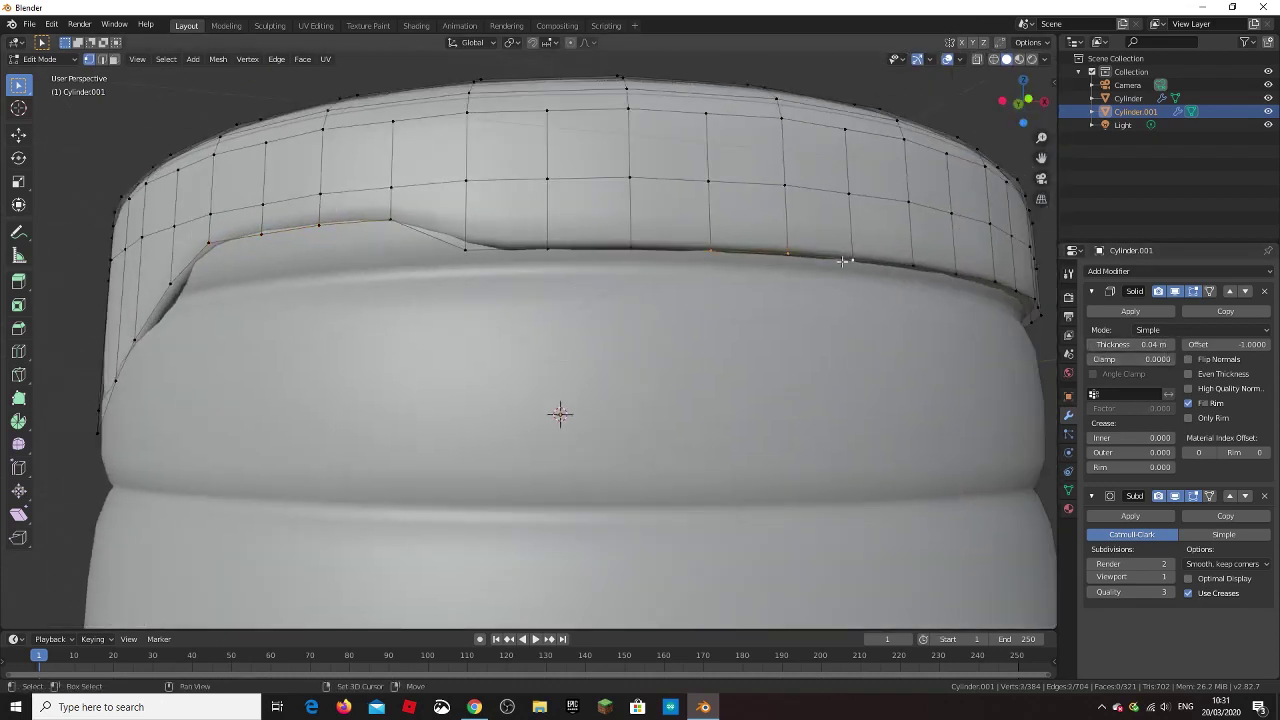
Step: Extrude a rim piece downward as a drip and lower the Solidify thickness to 0.01 m
{"action": "key", "text": "e"}
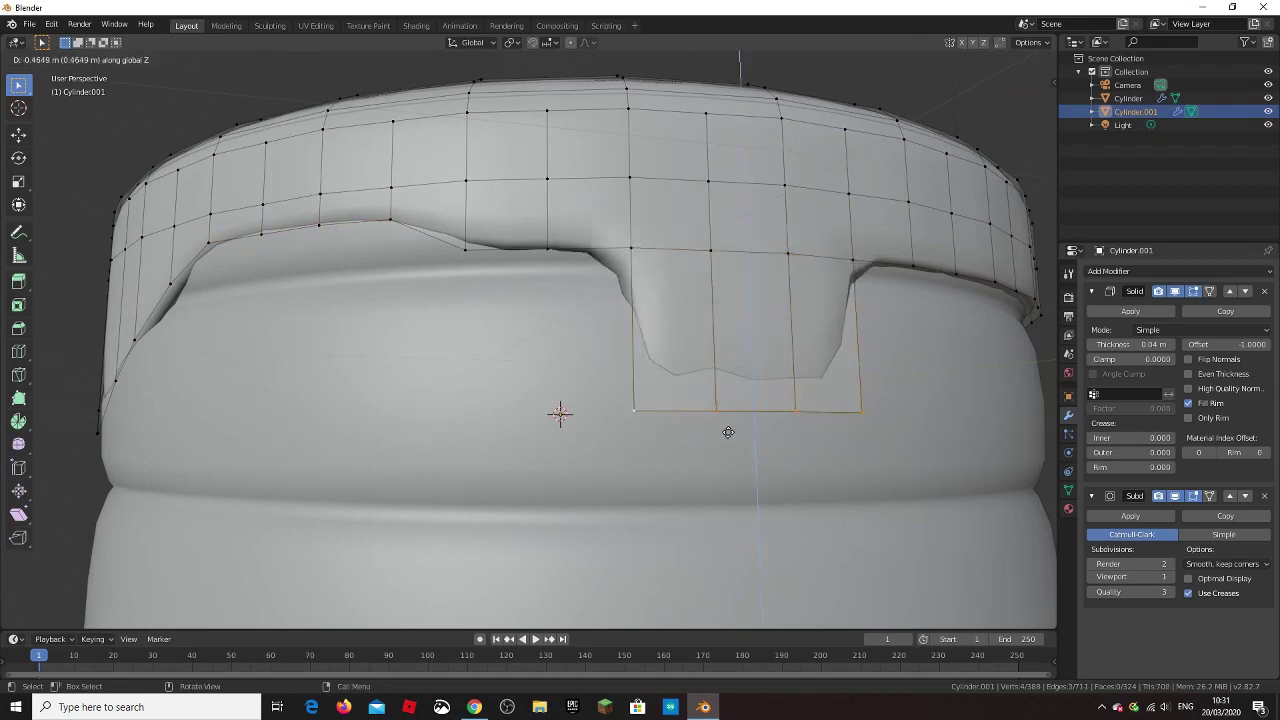
{"action": "left_click", "coordinate": [760, 345]}
{"action": "left_click", "coordinate": [1094, 344]}
{"action": "left_click", "coordinate": [1094, 344]}
{"action": "left_click", "coordinate": [1094, 344]}
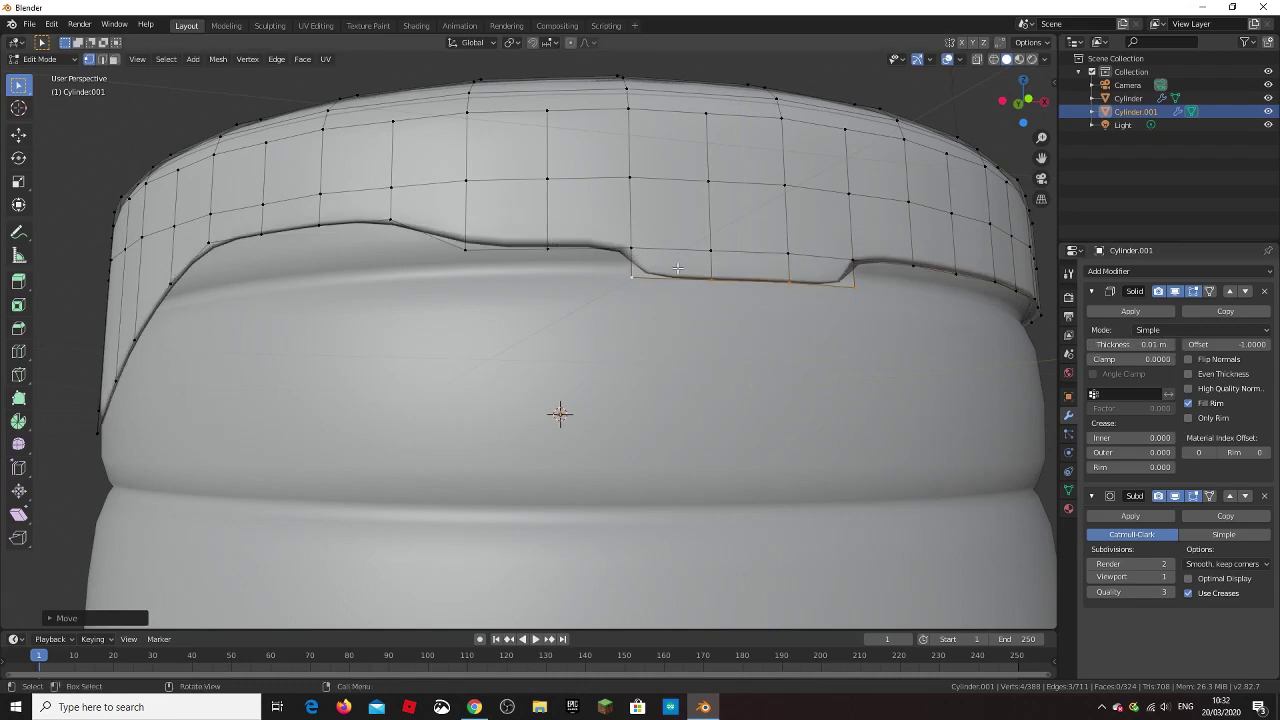
{"action": "scroll", "coordinate": [434, 363], "scroll_direction": "down", "scroll_amount": 3}
{"action": "scroll", "coordinate": [608, 365], "scroll_direction": "down", "scroll_amount": 2}
Step: Pull the extruded drip further down and slant the notch's lower corner vertex
{"action": "key", "text": "g"}
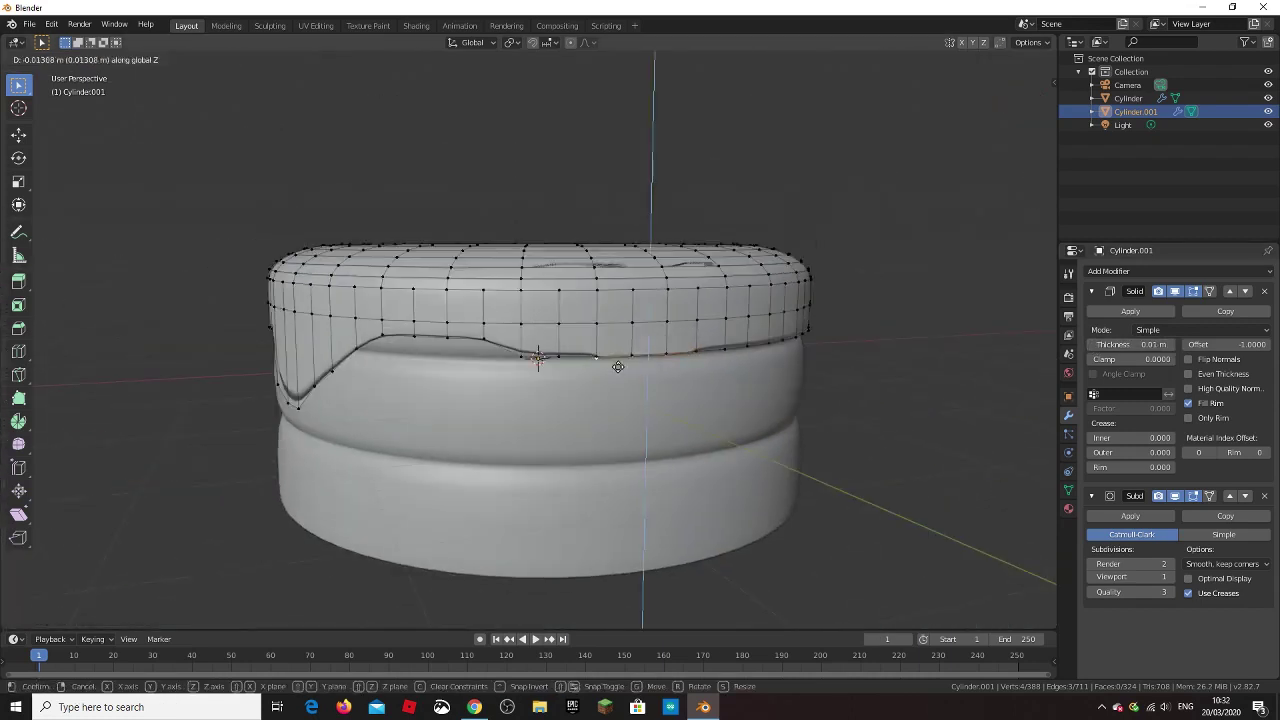
{"action": "left_click", "coordinate": [620, 400]}
{"action": "middle_click_drag", "start_coordinate": [620, 400], "coordinate": [557, 366]}
{"action": "key", "text": "g"}
{"action": "left_click", "coordinate": [586, 367]}
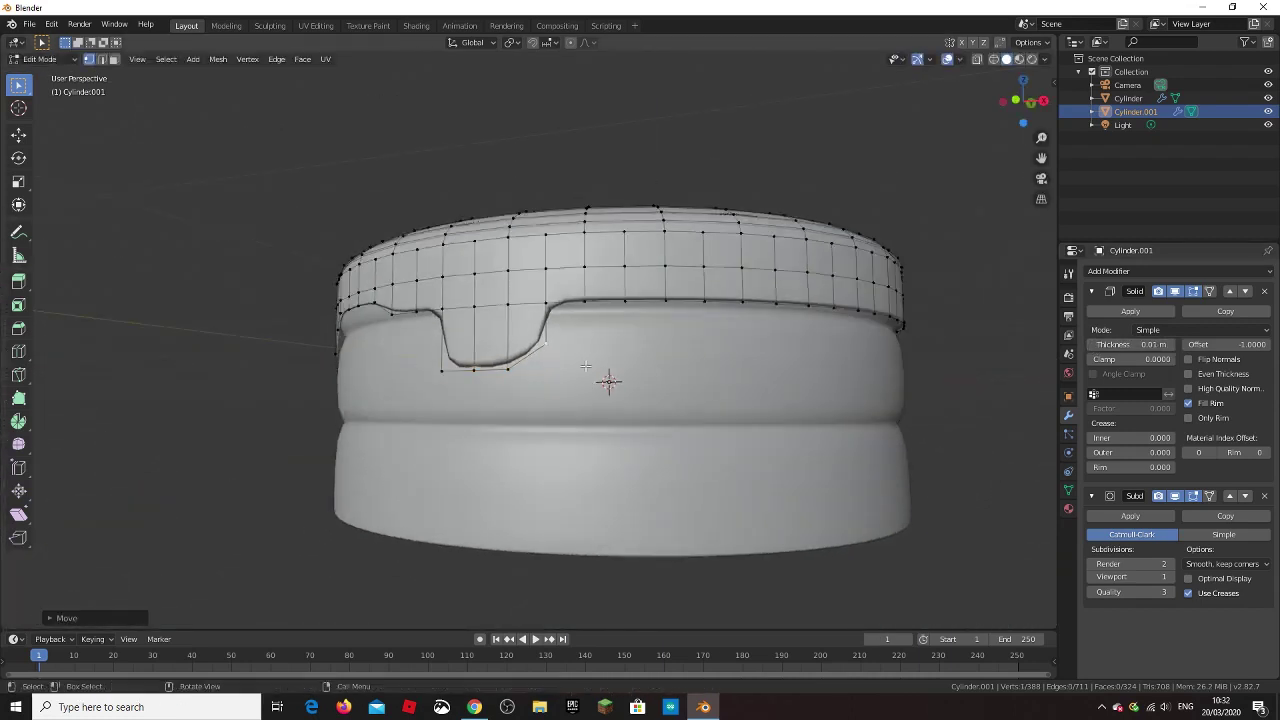
{"action": "middle_click_drag", "start_coordinate": [445, 390], "coordinate": [533, 404]}
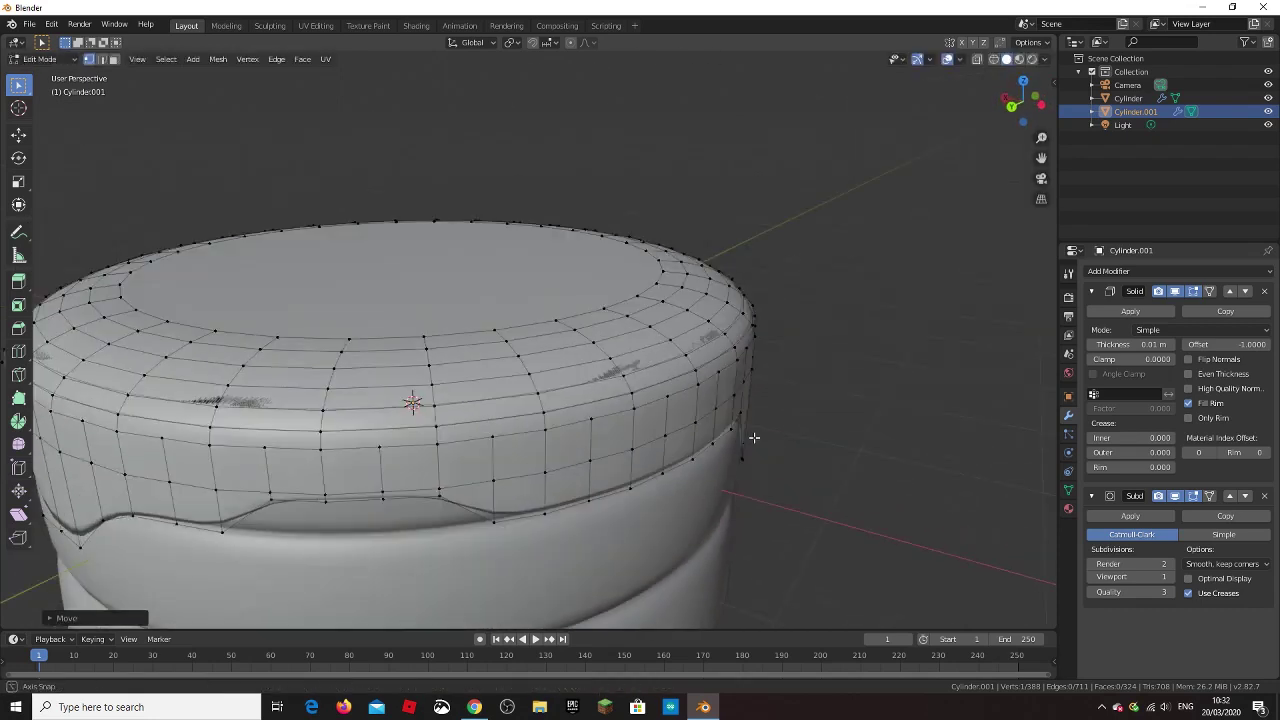
{"action": "key", "text": "Tab"}
{"action": "middle_click_drag", "start_coordinate": [409, 357], "coordinate": [451, 386]}
{"action": "key", "text": "Tab"}
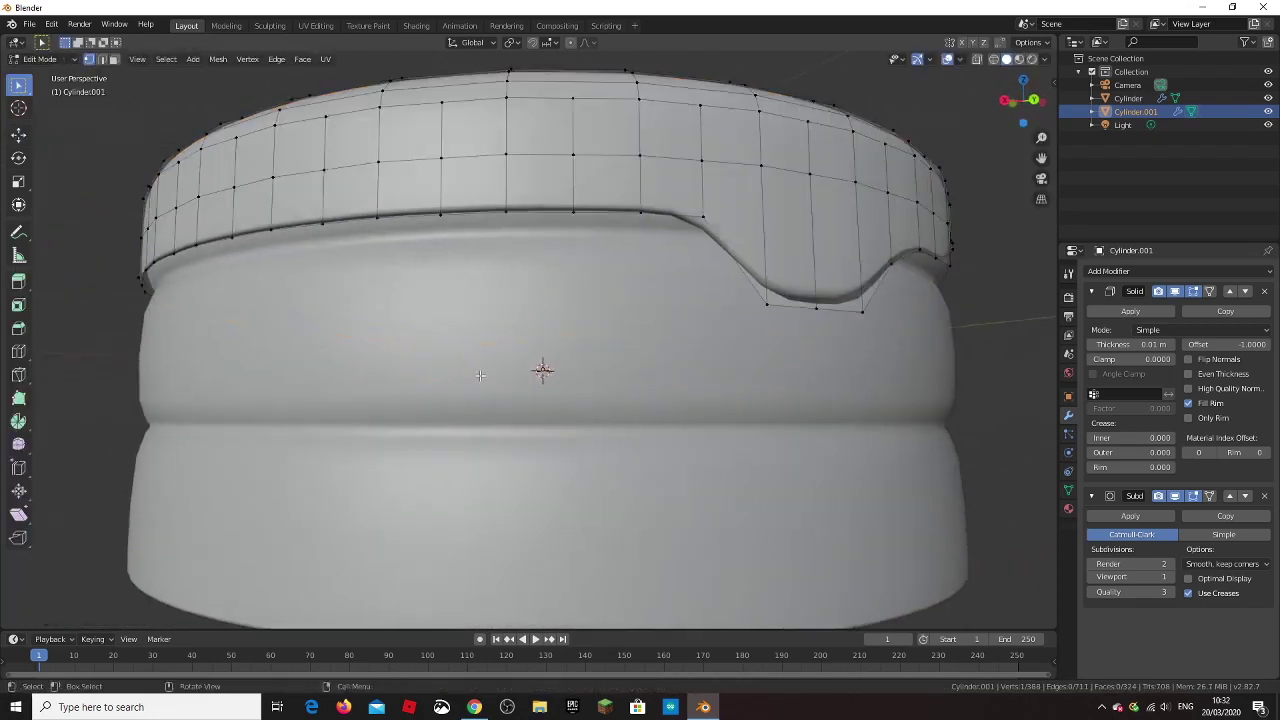
{"action": "middle_click_drag", "start_coordinate": [543, 371], "coordinate": [529, 364]}
Step: Extrude rim faces down into a second notch and move one of its vertices vertically
{"action": "key", "text": "e"}
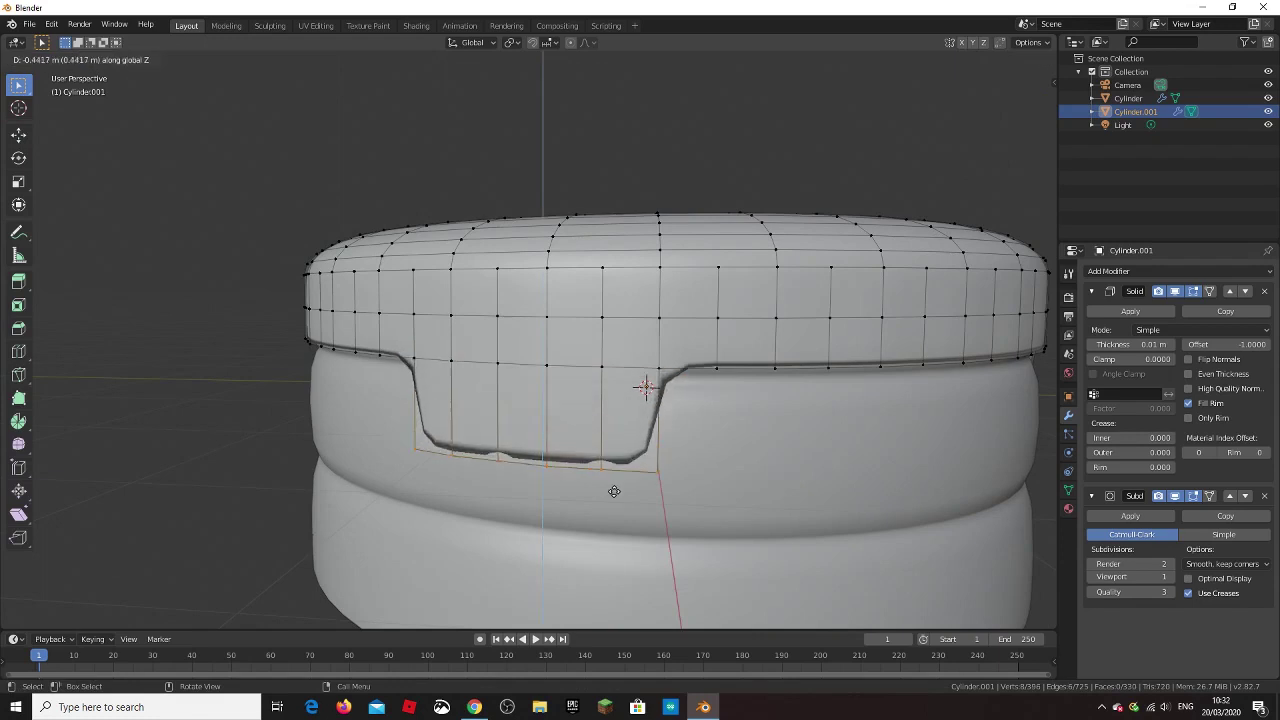
{"action": "left_click", "coordinate": [600, 497]}
{"action": "left_click", "coordinate": [720, 484]}
{"action": "left_click_drag", "start_coordinate": [457, 528], "coordinate": [457, 528]}
{"action": "key", "text": "g"}
{"action": "key", "text": "z"}
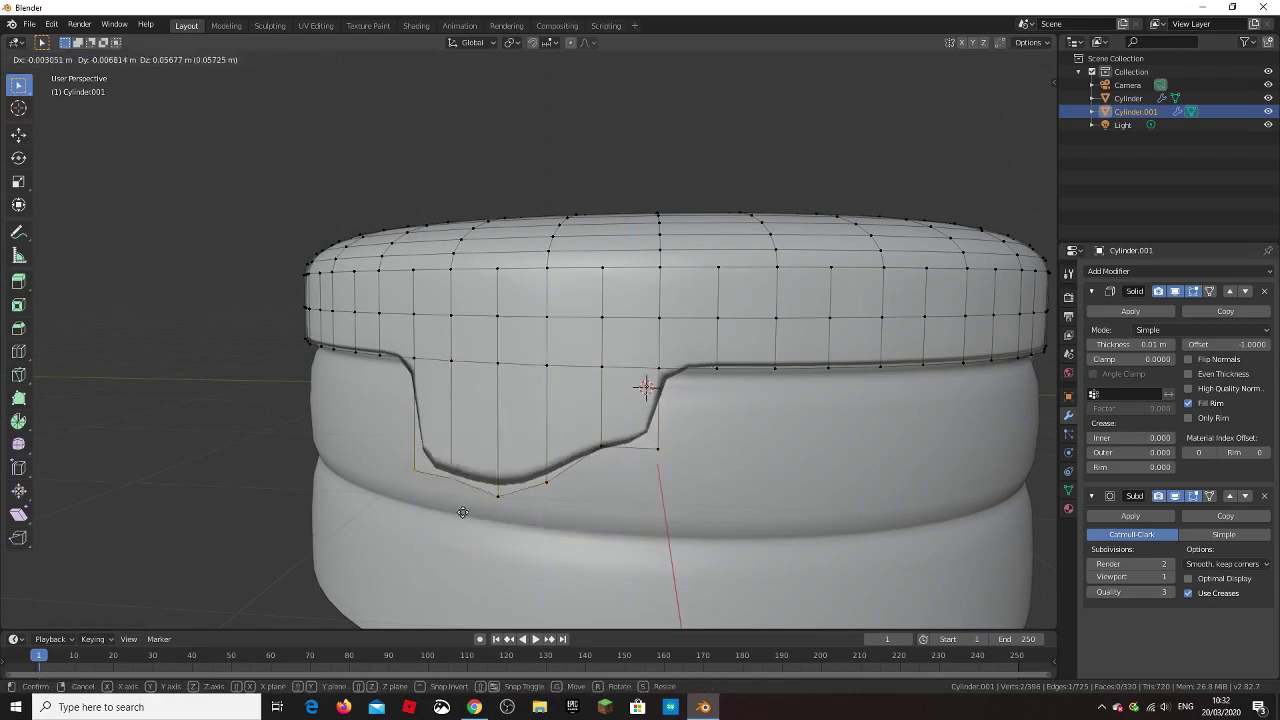
{"action": "left_click", "coordinate": [432, 449]}
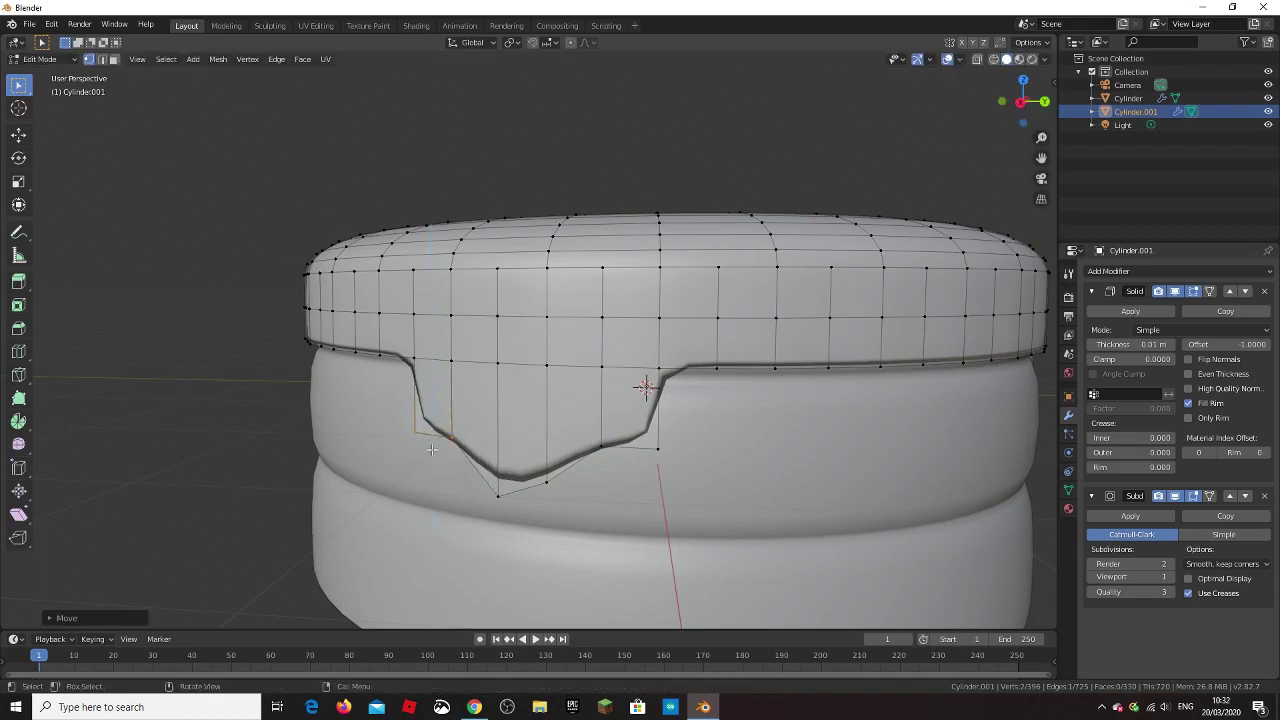
Step: Raise the notch's bottom vertex along Z and round off the drip's shape
{"action": "left_click", "coordinate": [497, 495]}
{"action": "key", "text": "g"}
{"action": "key", "text": "z"}
{"action": "key", "text": "z"}
{"action": "key", "text": "z"}
{"action": "left_click", "coordinate": [672, 458]}
{"action": "middle_click_drag", "start_coordinate": [672, 458], "coordinate": [539, 453]}
{"action": "key", "text": "g"}
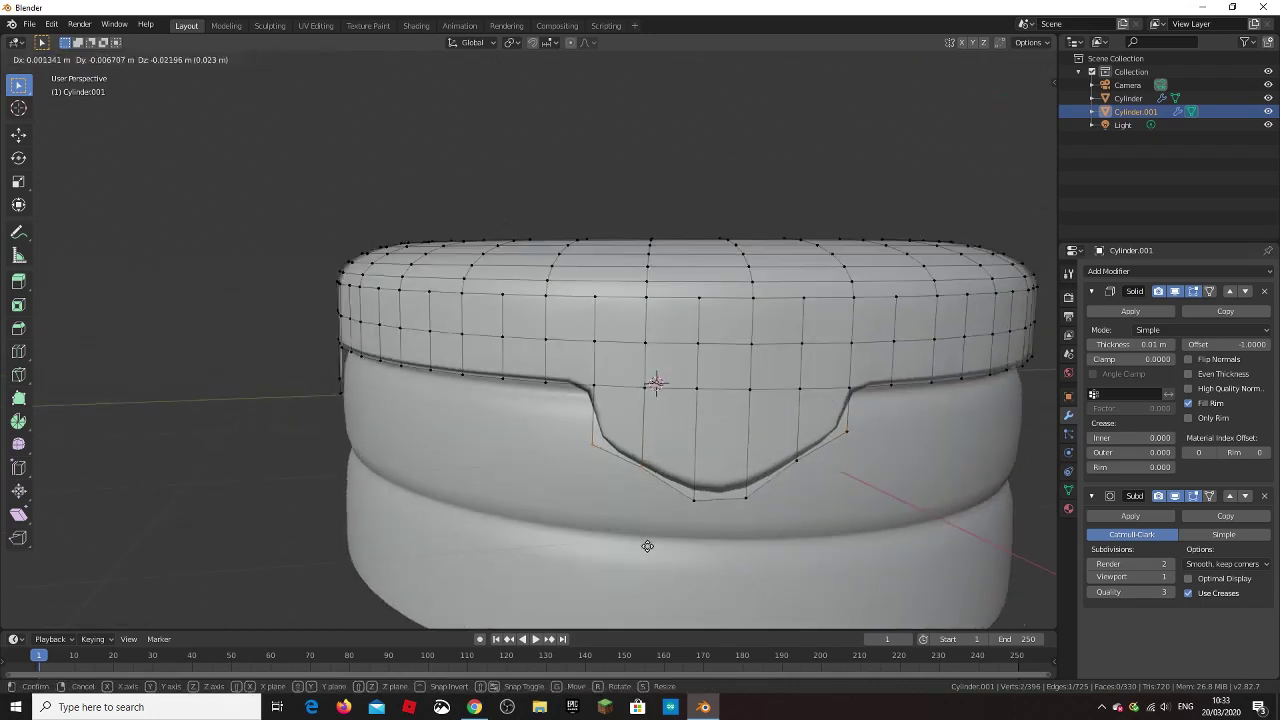
{"action": "left_click", "coordinate": [650, 543]}
{"action": "middle_click_drag", "start_coordinate": [650, 543], "coordinate": [584, 362]}
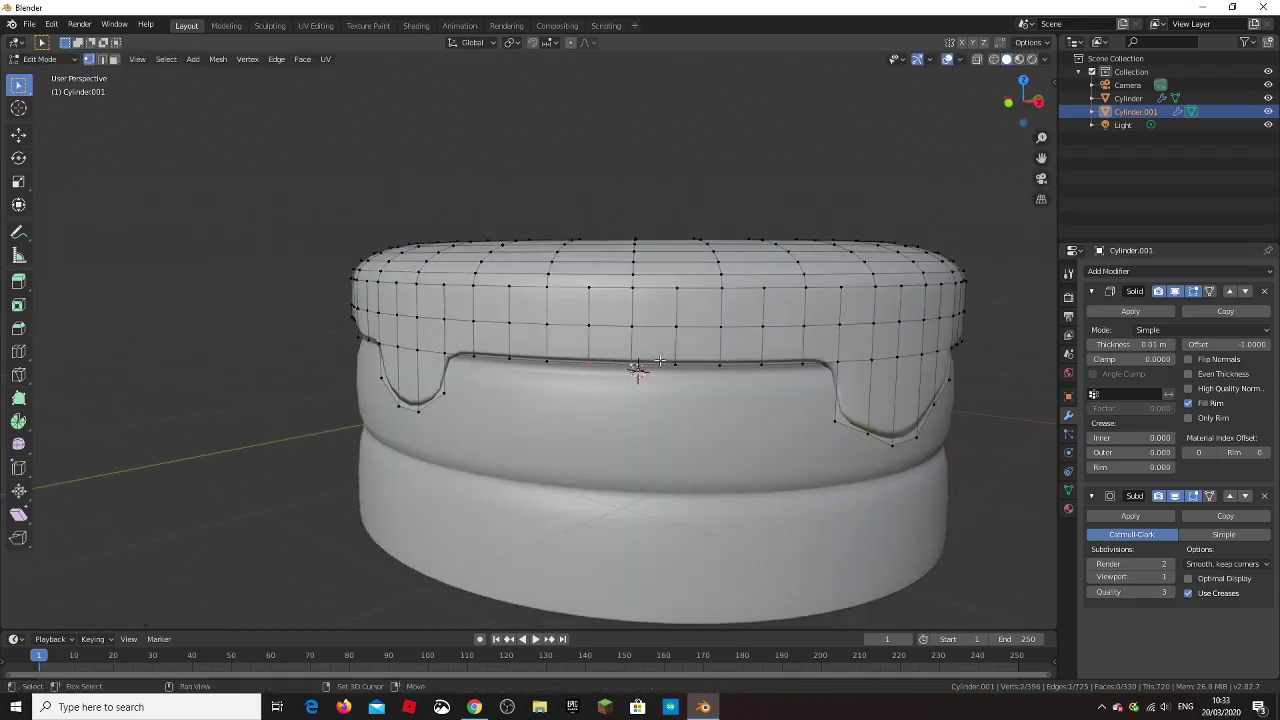
Step: Move rim edge vertices along Z to form a new deep drip and even out the rim heights
{"action": "key", "text": "g"}
{"action": "key", "text": "z"}
{"action": "left_click", "coordinate": [526, 383]}
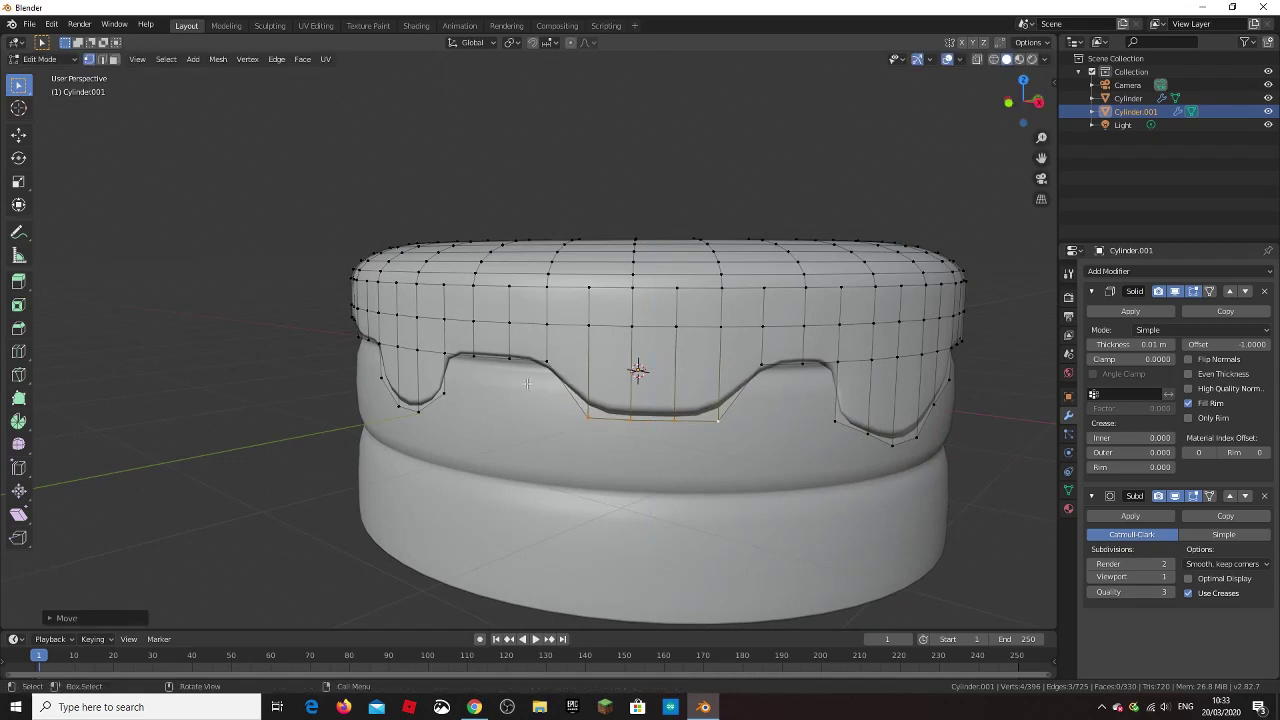
{"action": "key", "text": "g"}
{"action": "key", "text": "z"}
{"action": "left_click", "coordinate": [508, 365]}
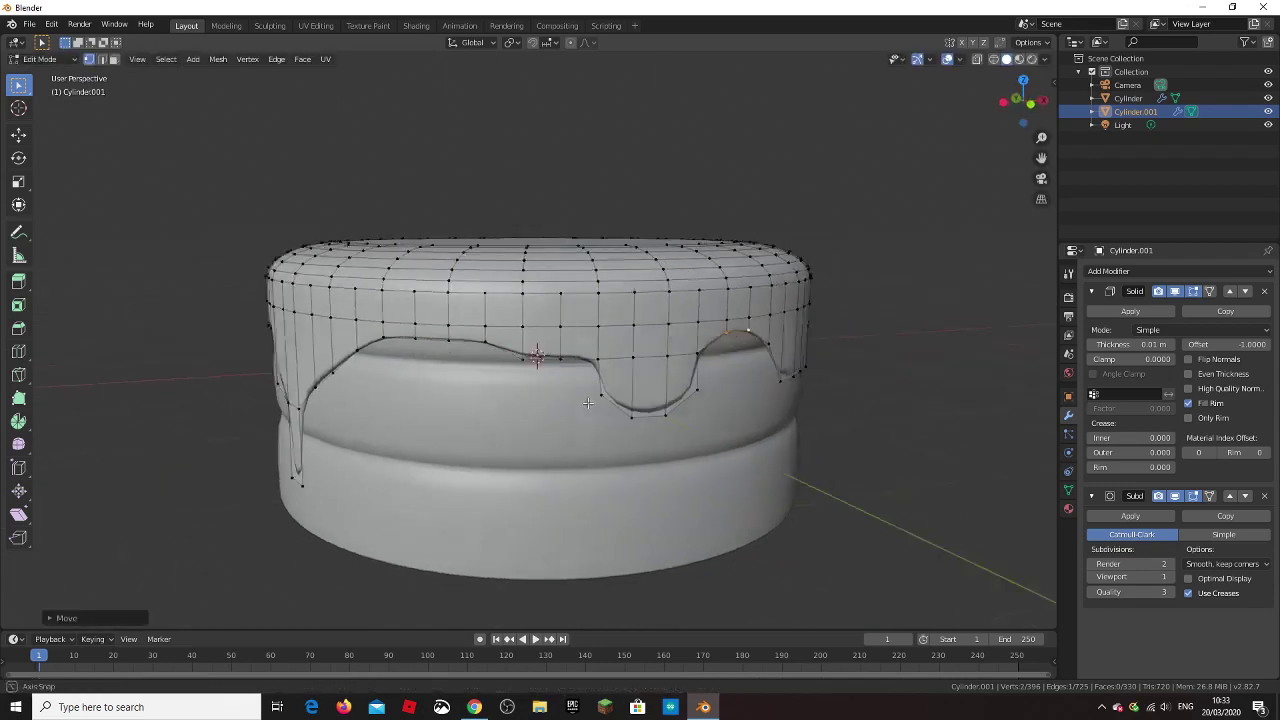
{"action": "middle_click_drag", "start_coordinate": [508, 365], "coordinate": [545, 357]}
{"action": "key", "text": "g"}
{"action": "key", "text": "z"}
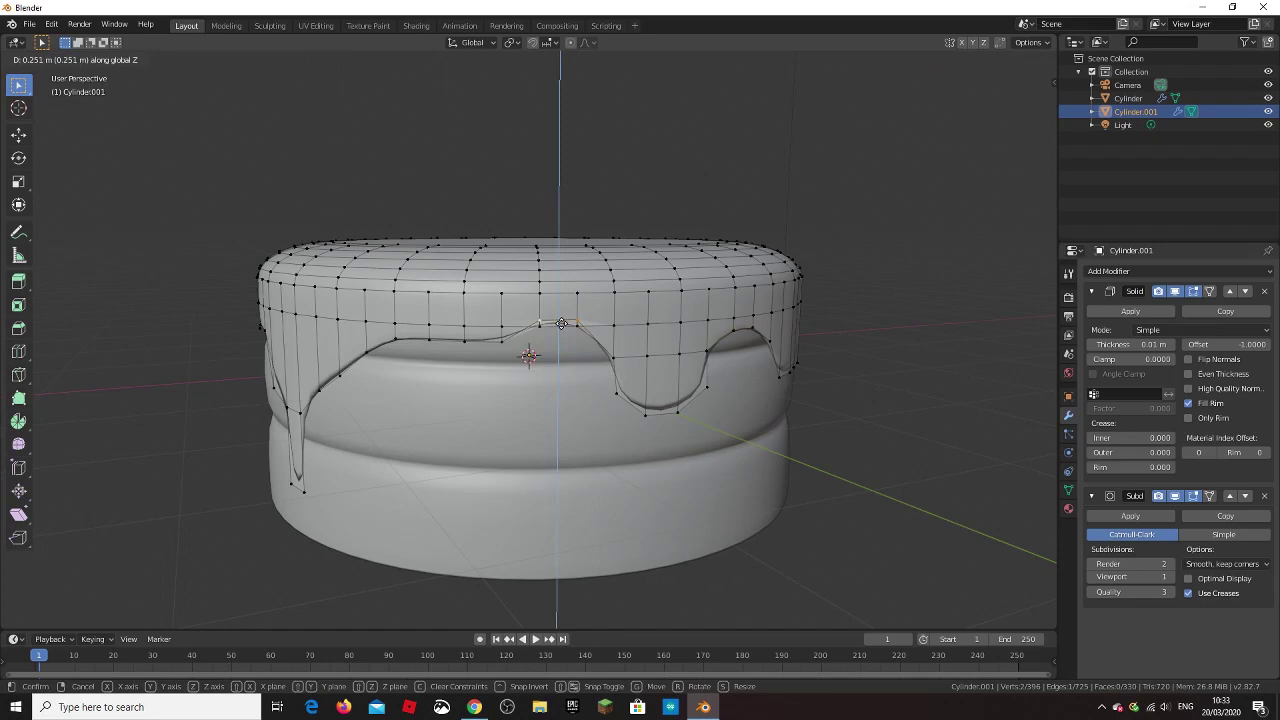
{"action": "left_click", "coordinate": [562, 342]}
{"action": "middle_click_drag", "start_coordinate": [562, 342], "coordinate": [445, 318]}
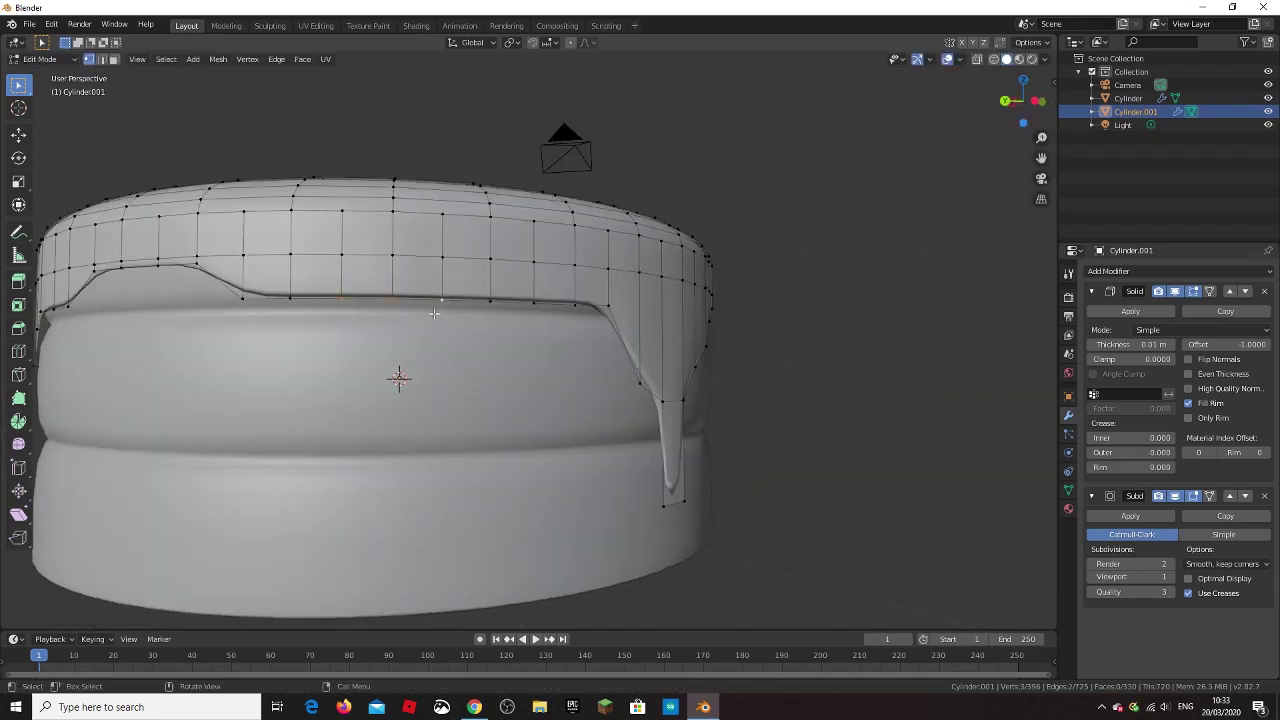
Step: Pull rim edge vertices down along Z into wavy dips along the icing edge
{"action": "key", "text": "g"}
{"action": "key", "text": "z"}
{"action": "left_click", "coordinate": [433, 313]}
{"action": "middle_click_drag", "start_coordinate": [433, 313], "coordinate": [410, 314]}
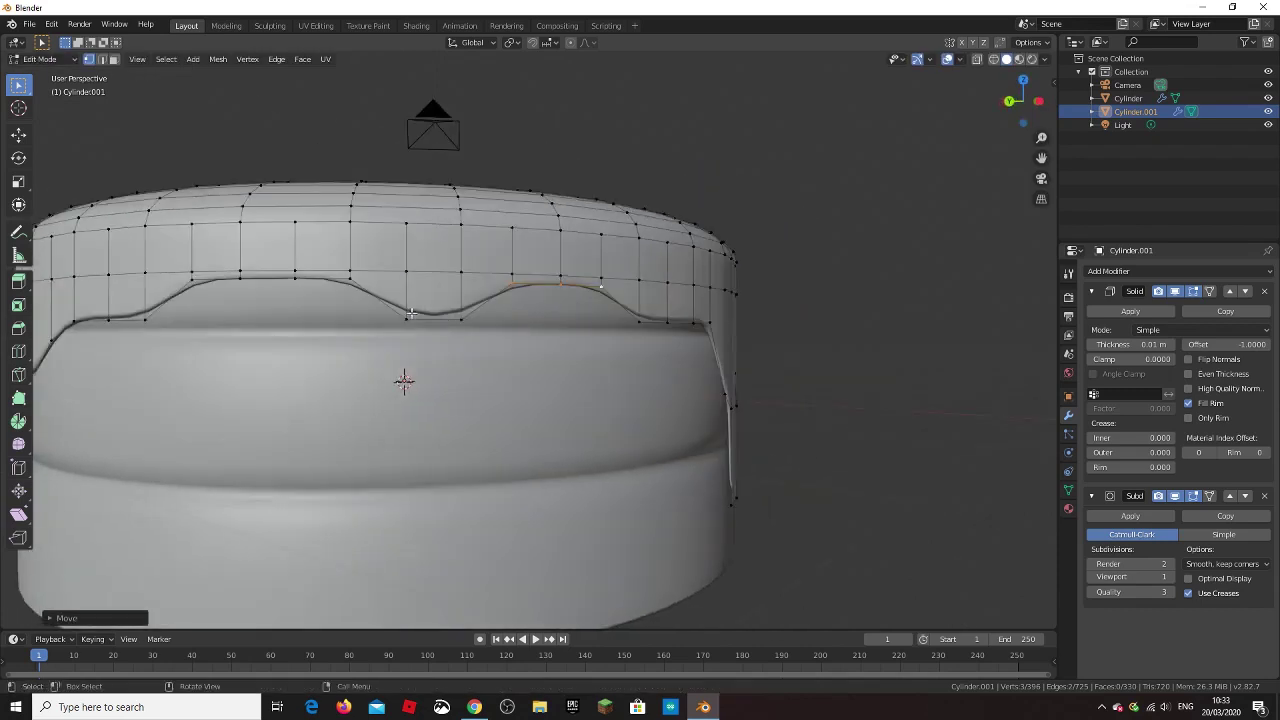
{"action": "key", "text": "g"}
{"action": "key", "text": "z"}
{"action": "left_click", "coordinate": [350, 334]}
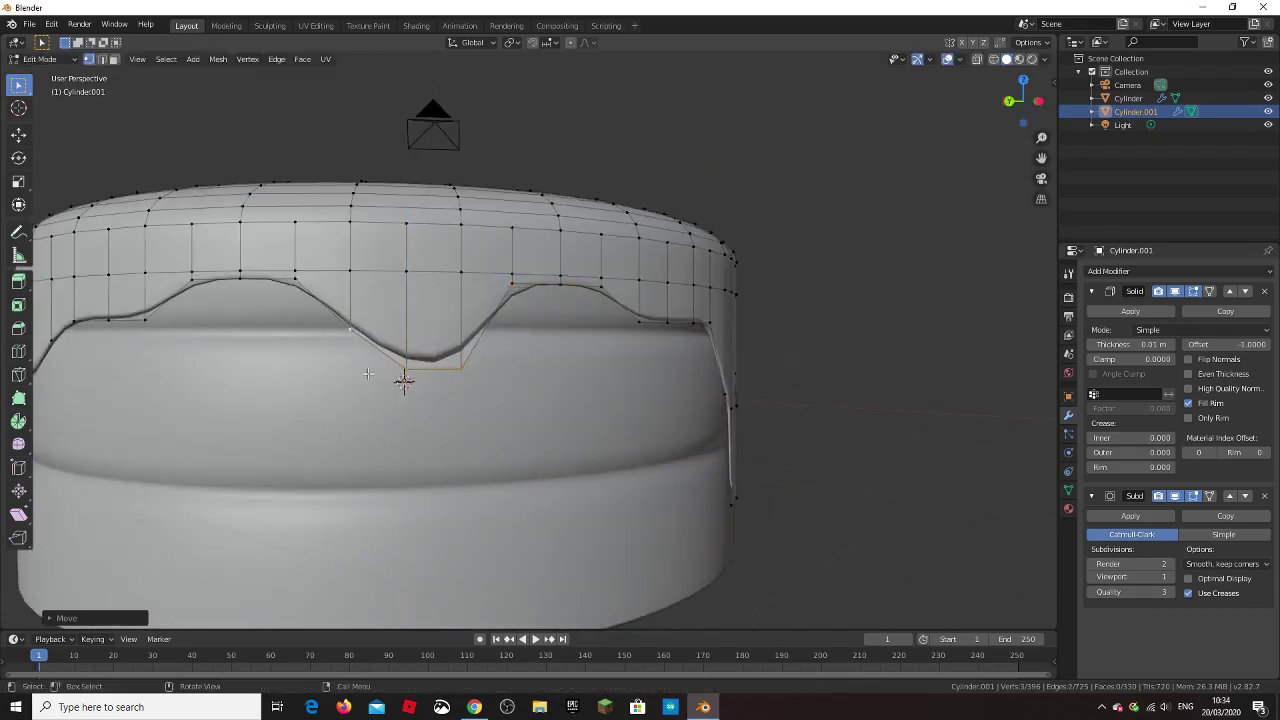
{"action": "middle_click_drag", "start_coordinate": [368, 374], "coordinate": [580, 386]}
{"action": "scroll", "coordinate": [603, 391], "scroll_direction": "down", "scroll_amount": 3}
{"action": "scroll", "coordinate": [603, 391], "scroll_direction": "up", "scroll_amount": 3}
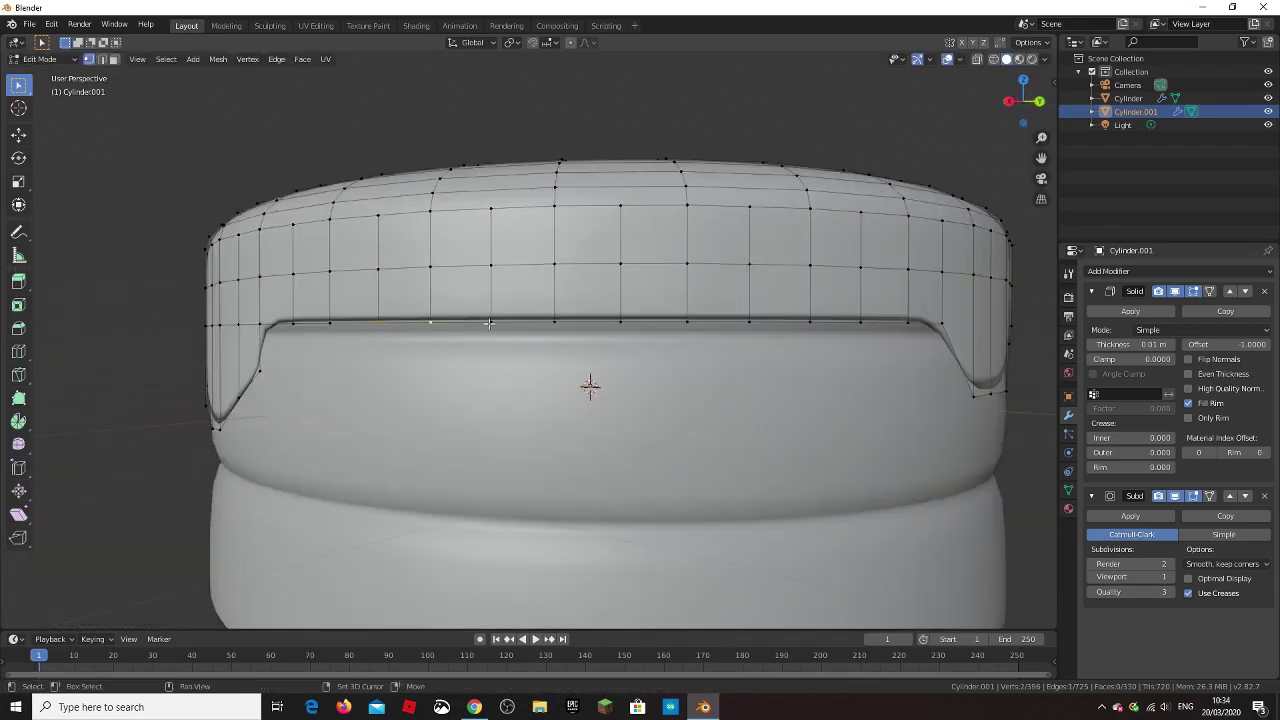
Step: Deepen a dip and drag its bottom vertices down into a V-shaped drip
{"action": "key", "text": "g"}
{"action": "key", "text": "z"}
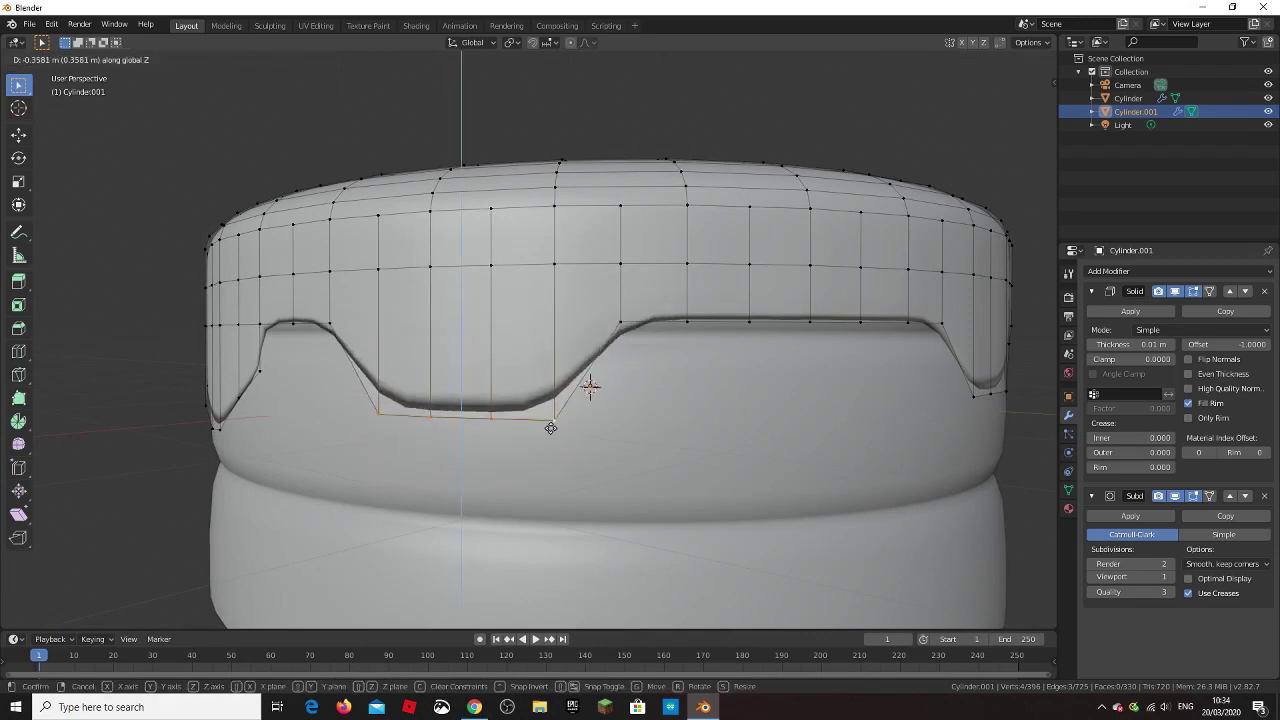
{"action": "left_click", "coordinate": [549, 415]}
{"action": "key", "text": "g"}
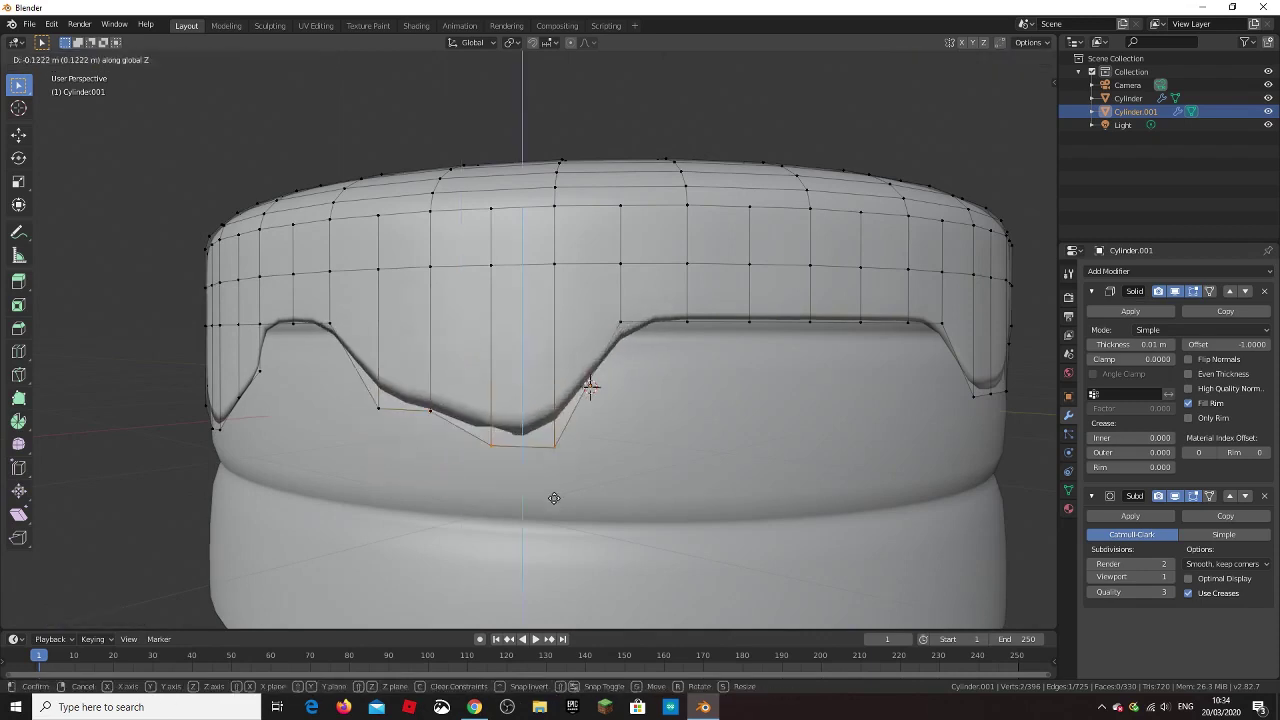
{"action": "left_click", "coordinate": [543, 532]}
{"action": "left_click", "coordinate": [430, 409]}
{"action": "key", "text": "g"}
{"action": "right_click", "coordinate": [436, 411]}
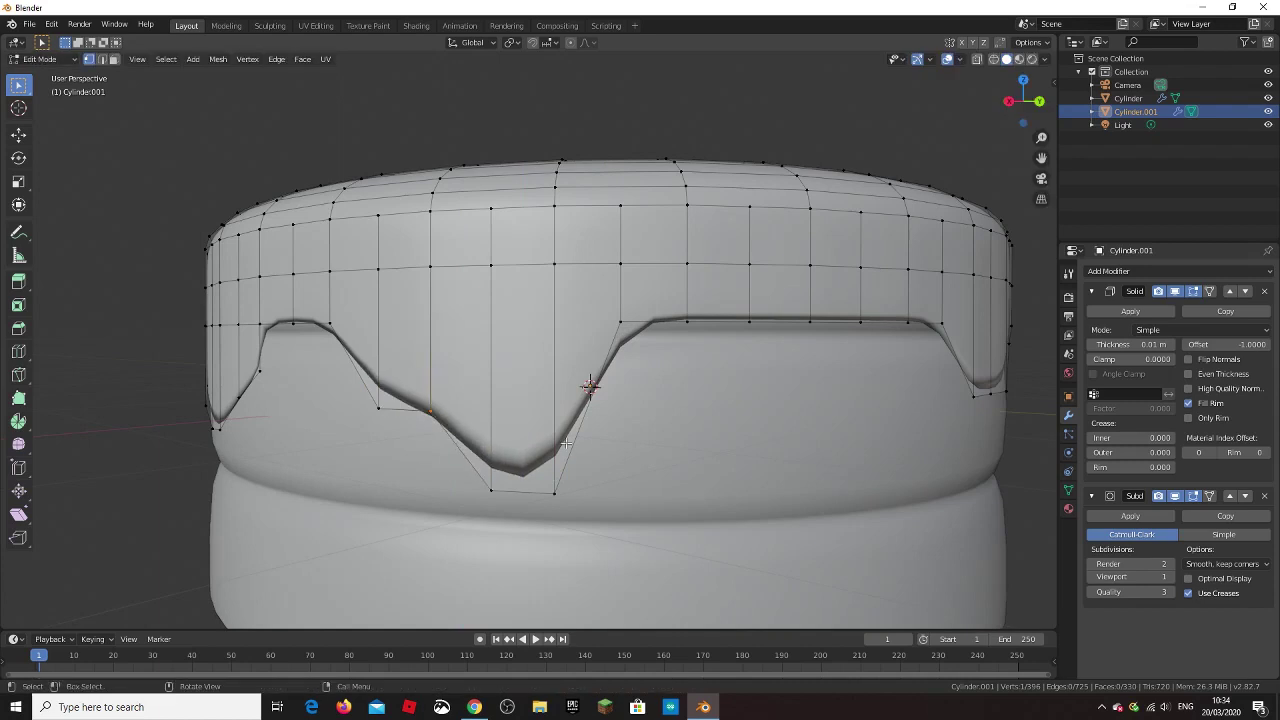
Step: Box-select the long drip tip, delete its vertices, and return to Object Mode
{"action": "key", "text": "Tab"}
{"action": "scroll", "coordinate": [638, 450], "scroll_direction": "down", "scroll_amount": 5}
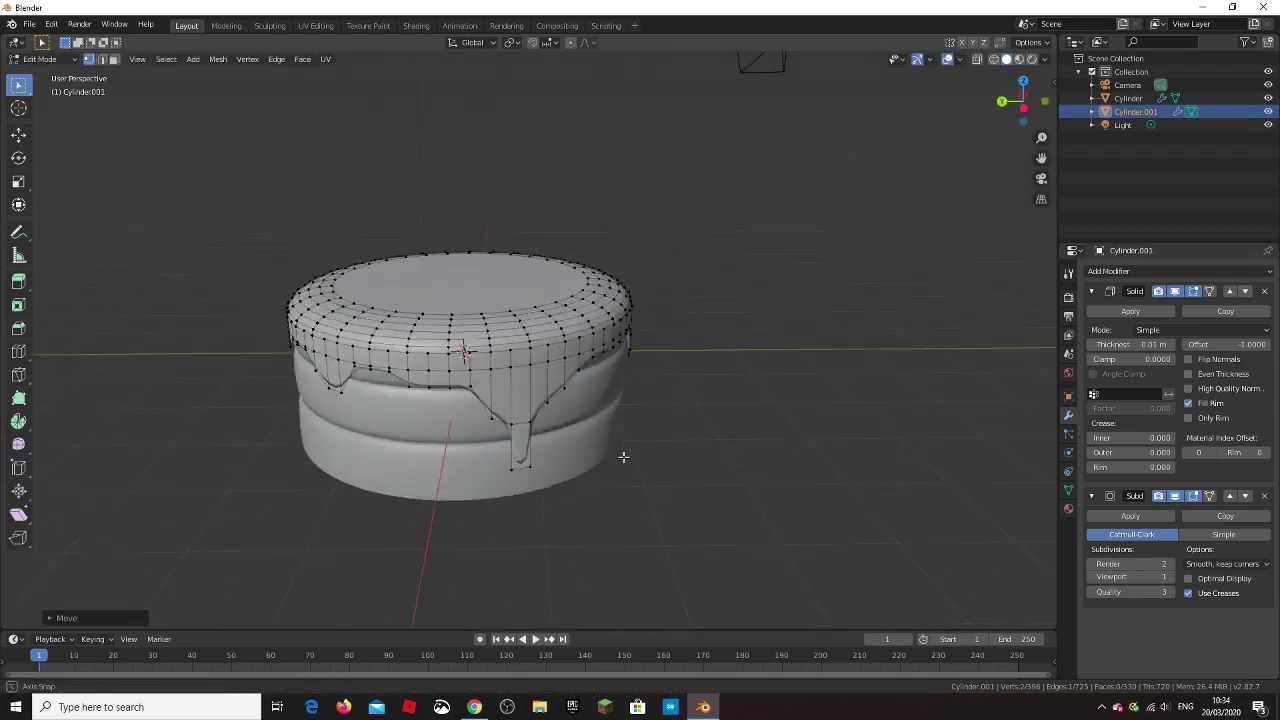
{"action": "key", "text": "Tab"}
{"action": "scroll", "coordinate": [622, 444], "scroll_direction": "up", "scroll_amount": 3}
{"action": "scroll", "coordinate": [622, 444], "scroll_direction": "up", "scroll_amount": 2}
{"action": "left_click_drag", "start_coordinate": [383, 525], "coordinate": [455, 590]}
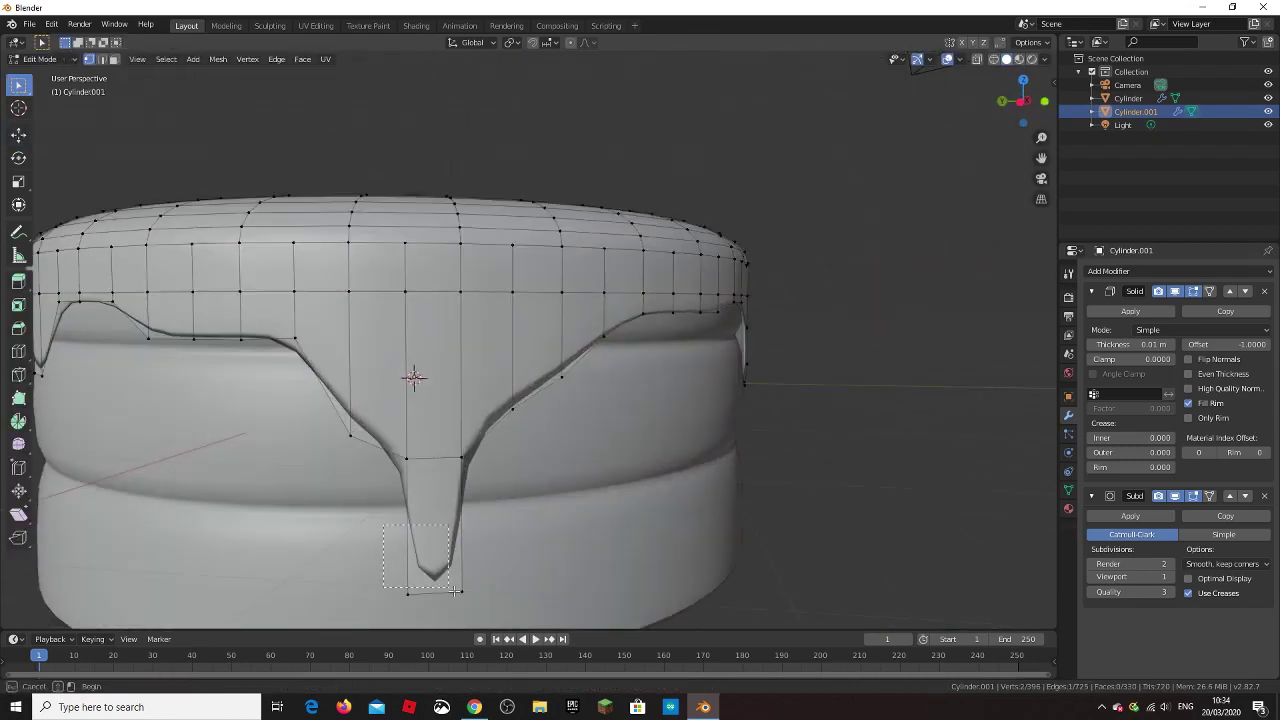
{"action": "key", "text": "x"}
{"action": "left_click", "coordinate": [480, 534]}
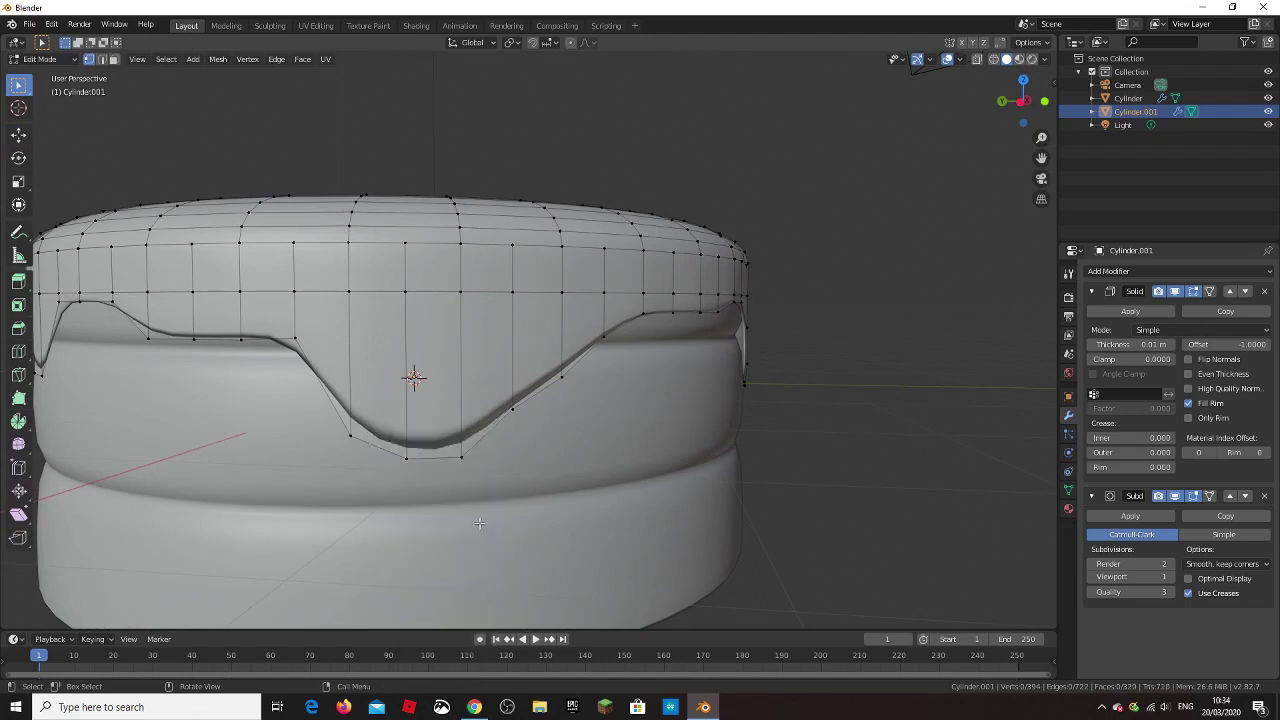
{"action": "key", "text": "Tab"}
{"action": "scroll", "coordinate": [440, 507], "scroll_direction": "down", "scroll_amount": 4}
{"action": "mouse_move", "coordinate": [440, 507]}
{"action": "middle_mouse_down"}
{"action": "mouse_move", "coordinate": [680, 534]}
{"action": "mouse_move", "coordinate": [899, 146]}
{"action": "middle_mouse_up"}
{"action": "scroll", "coordinate": [612, 523], "scroll_direction": "down", "scroll_amount": 3}
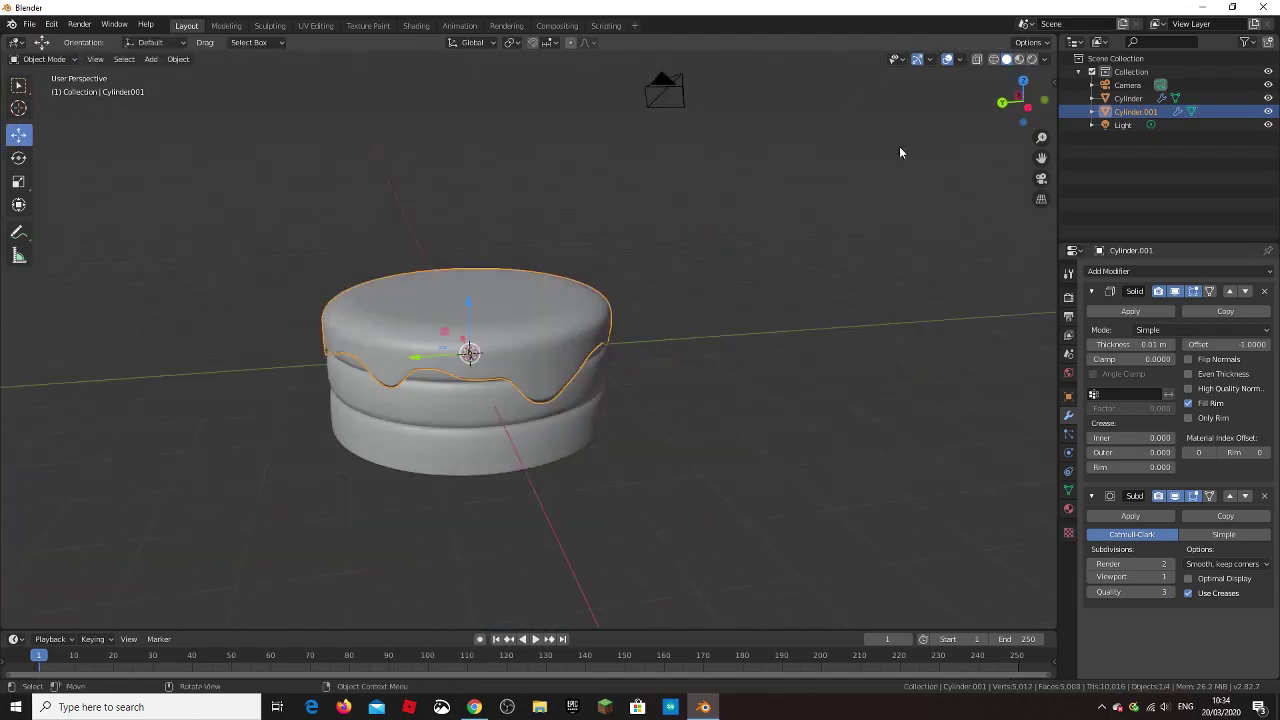
Step: Switch the drip icing layer from Object Mode into Sculpt Mode
{"action": "scroll", "coordinate": [712, 433], "scroll_direction": "up", "scroll_amount": 5}
{"action": "mouse_move", "coordinate": [712, 433]}
{"action": "middle_mouse_down"}
{"action": "mouse_move", "coordinate": [875, 248]}
{"action": "mouse_move", "coordinate": [355, 276]}
{"action": "middle_mouse_up"}
{"action": "scroll", "coordinate": [355, 276], "scroll_direction": "up", "scroll_amount": 2}
{"action": "left_click", "coordinate": [42, 59]}
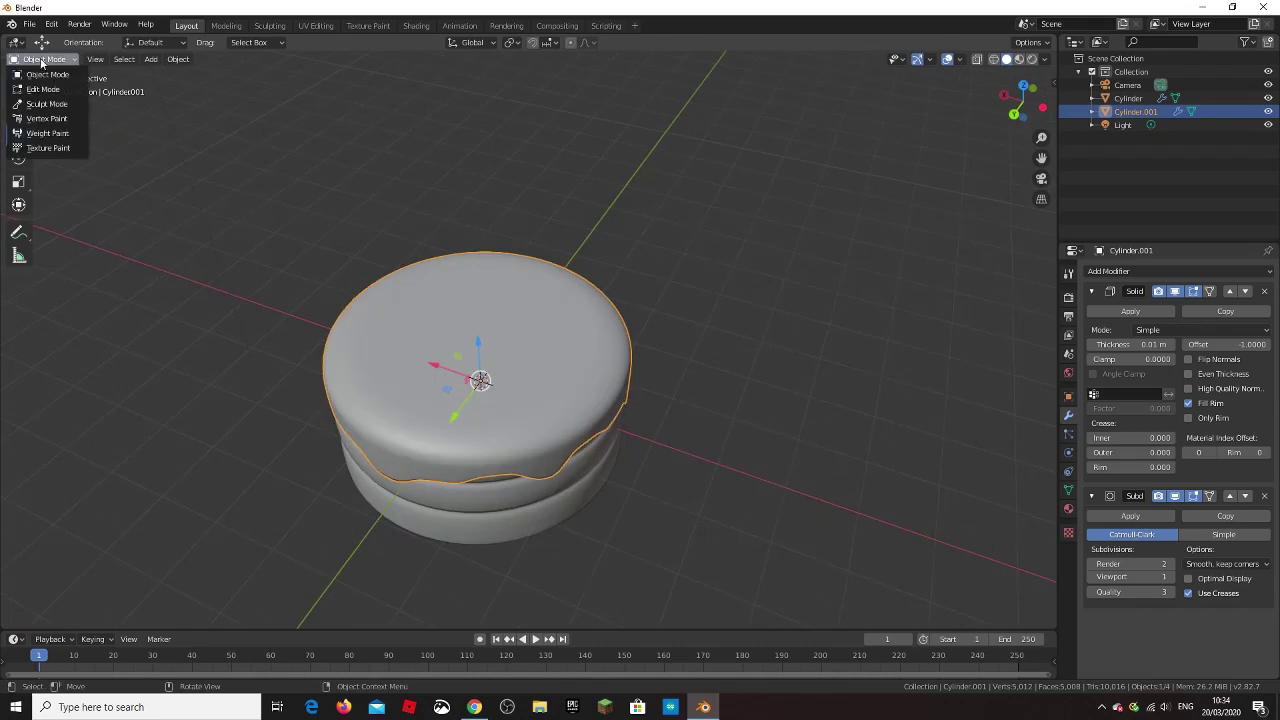
{"action": "key", "text": "Return"}
Step: Orbit around the cake to inspect the icing, then pick a different sculpt brush
{"action": "middle_click_drag", "start_coordinate": [333, 440], "coordinate": [333, 340]}
{"action": "scroll", "coordinate": [333, 340], "scroll_direction": "up", "scroll_amount": 3}
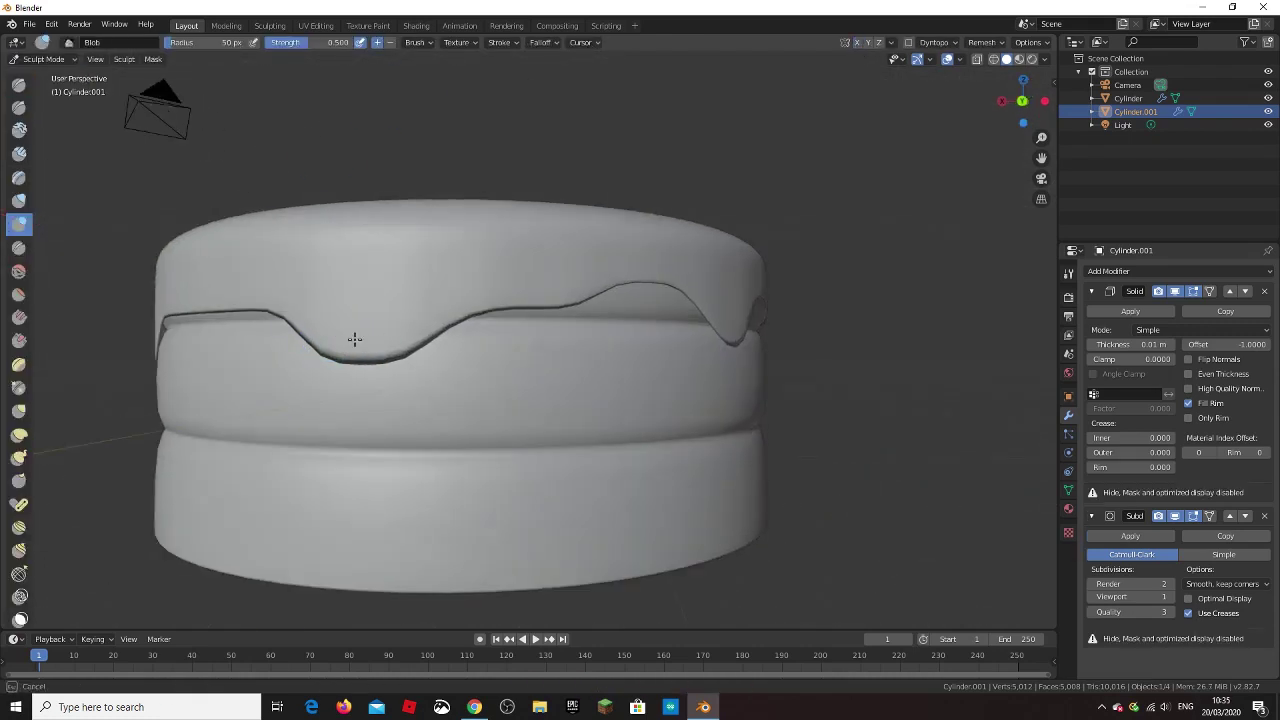
{"action": "middle_click_drag", "start_coordinate": [339, 389], "coordinate": [700, 379]}
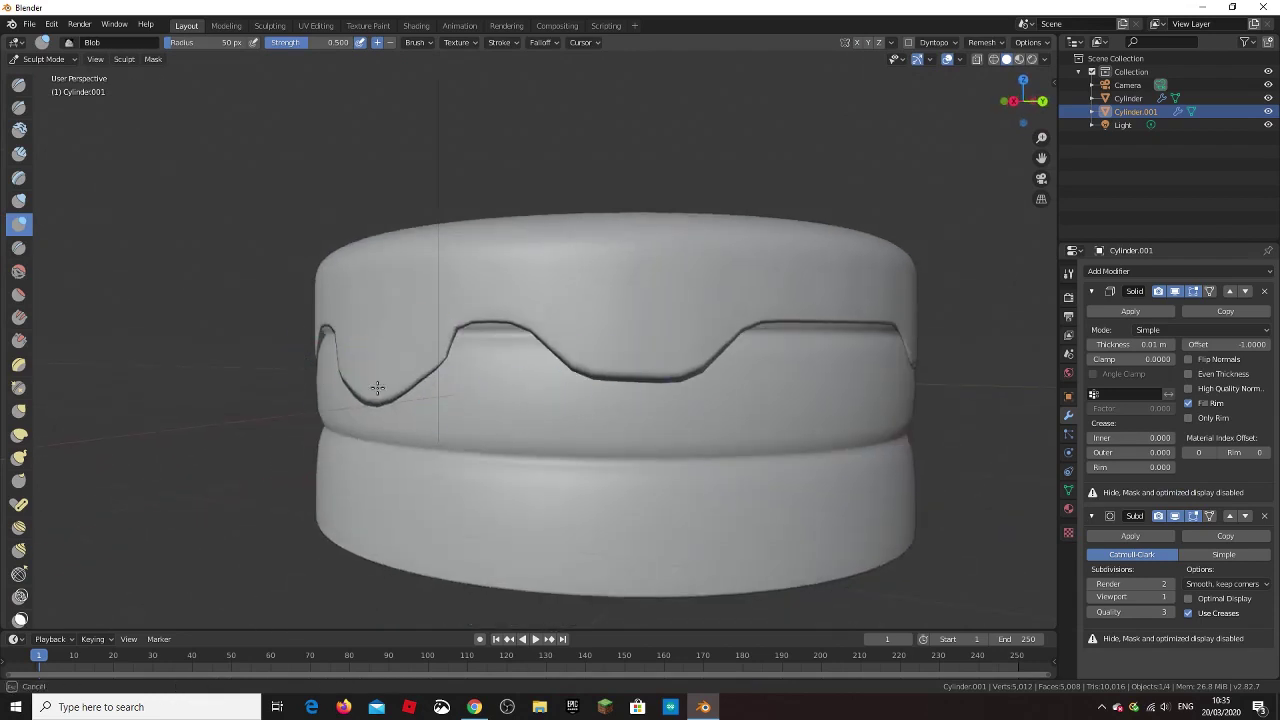
{"action": "mouse_move", "coordinate": [655, 365]}
{"action": "middle_mouse_down"}
{"action": "mouse_move", "coordinate": [580, 414]}
{"action": "mouse_move", "coordinate": [651, 352]}
{"action": "middle_mouse_up"}
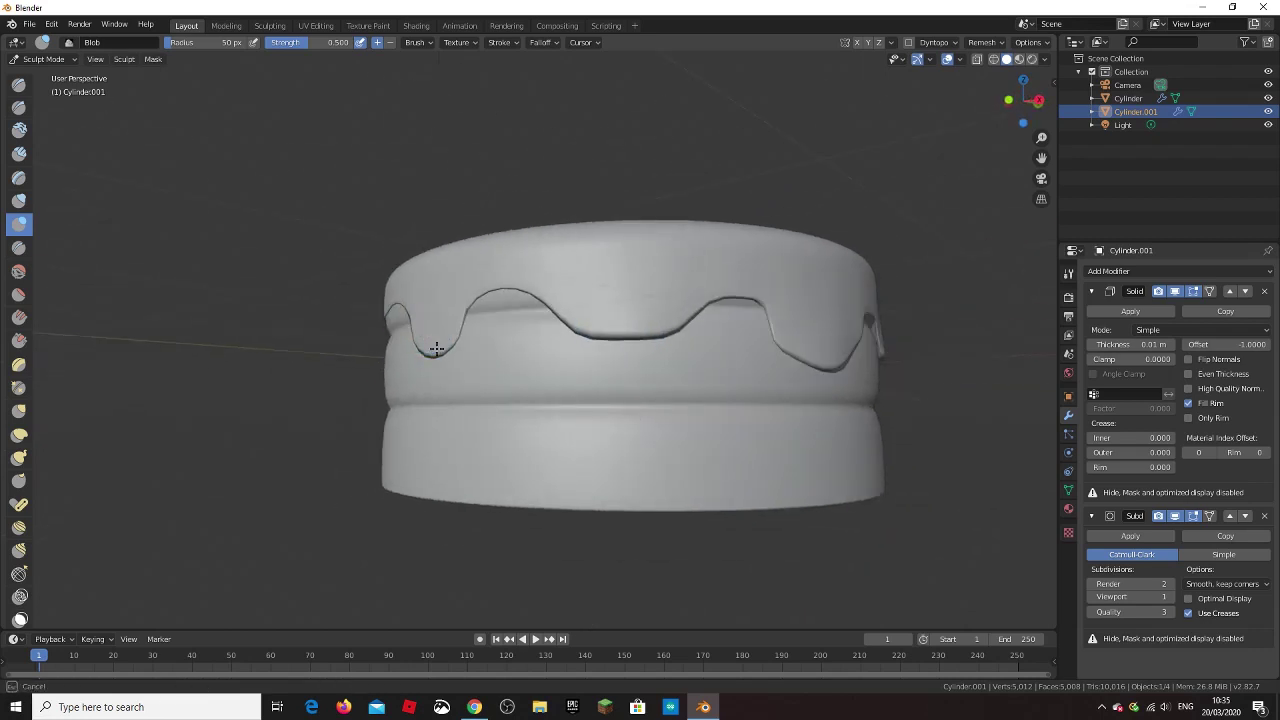
{"action": "middle_click_drag", "start_coordinate": [436, 348], "coordinate": [161, 275]}
{"action": "scroll", "coordinate": [161, 275], "scroll_direction": "up", "scroll_amount": 4}
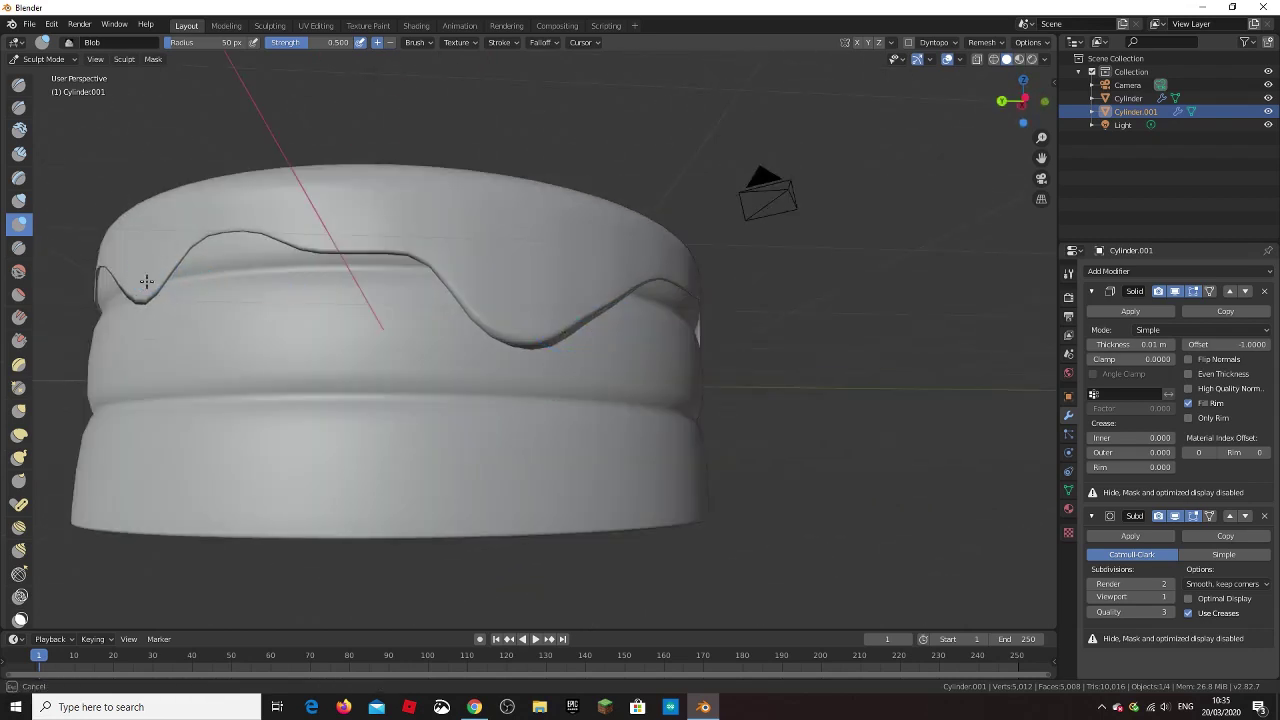
{"action": "left_click", "coordinate": [16, 296]}
Step: Switch the icing back to Object Mode
{"action": "left_click", "coordinate": [43, 59]}
{"action": "left_click", "coordinate": [45, 40]}
{"action": "scroll", "coordinate": [522, 212], "scroll_direction": "down", "scroll_amount": 2}
{"action": "middle_click_drag", "start_coordinate": [533, 287], "coordinate": [437, 319]}
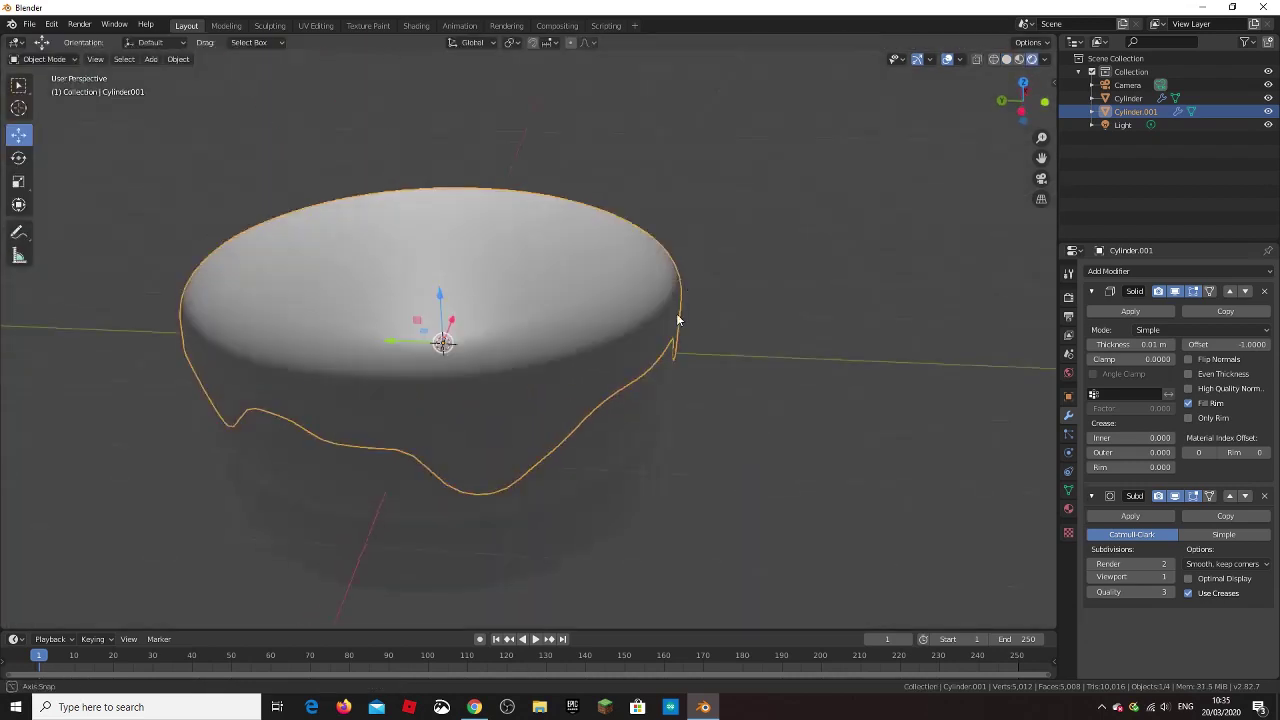
{"action": "scroll", "coordinate": [437, 319], "scroll_direction": "down", "scroll_amount": 3}
Step: Give the icing a new material, Material.001, with a chocolate-brown base color
{"action": "left_click", "coordinate": [1068, 508]}
{"action": "left_click", "coordinate": [1135, 329]}
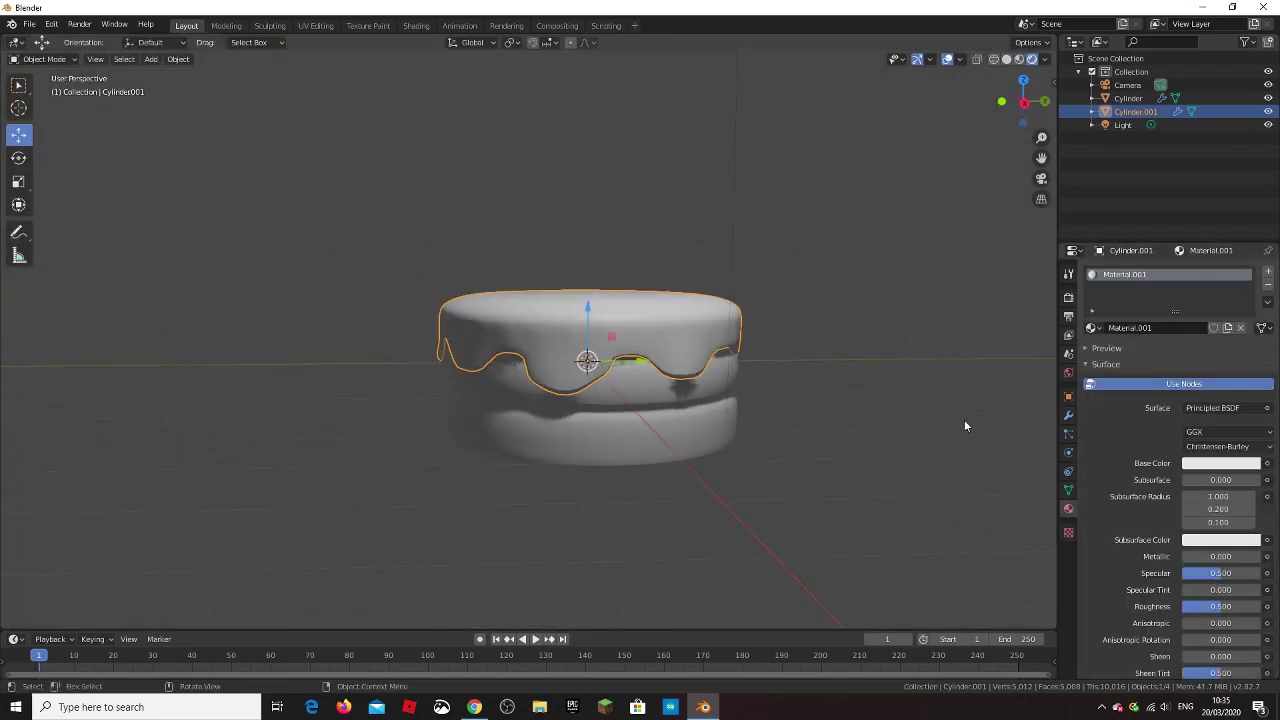
{"action": "left_click", "coordinate": [1220, 463]}
{"action": "left_click_drag", "start_coordinate": [1205, 364], "coordinate": [1143, 365]}
{"action": "left_click_drag", "start_coordinate": [1249, 280], "coordinate": [1249, 329]}
Step: Create a new material, Material.002, for the cake body
{"action": "scroll", "coordinate": [761, 407], "scroll_direction": "up", "scroll_amount": 2}
{"action": "mouse_move", "coordinate": [760, 370]}
{"action": "middle_mouse_down"}
{"action": "mouse_move", "coordinate": [761, 407]}
{"action": "mouse_move", "coordinate": [886, 397]}
{"action": "mouse_move", "coordinate": [680, 420]}
{"action": "middle_mouse_up"}
{"action": "scroll", "coordinate": [681, 446], "scroll_direction": "up", "scroll_amount": 3}
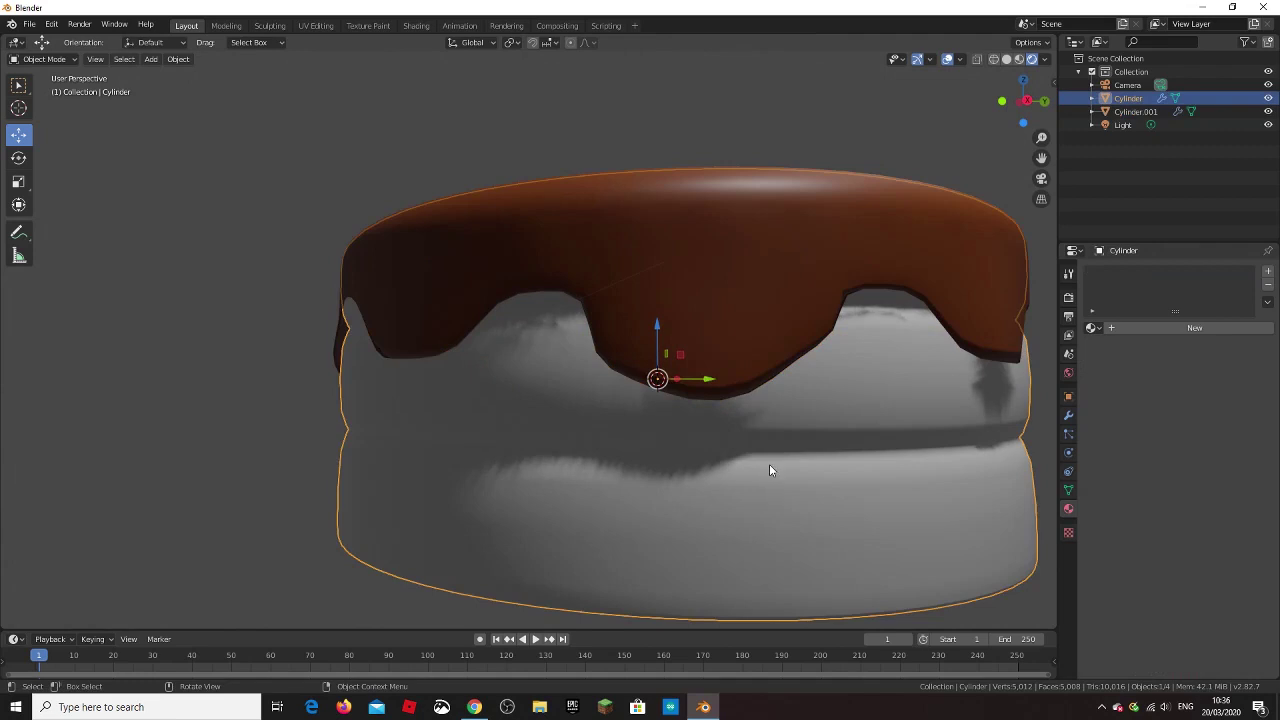
{"action": "left_click", "coordinate": [1124, 330]}
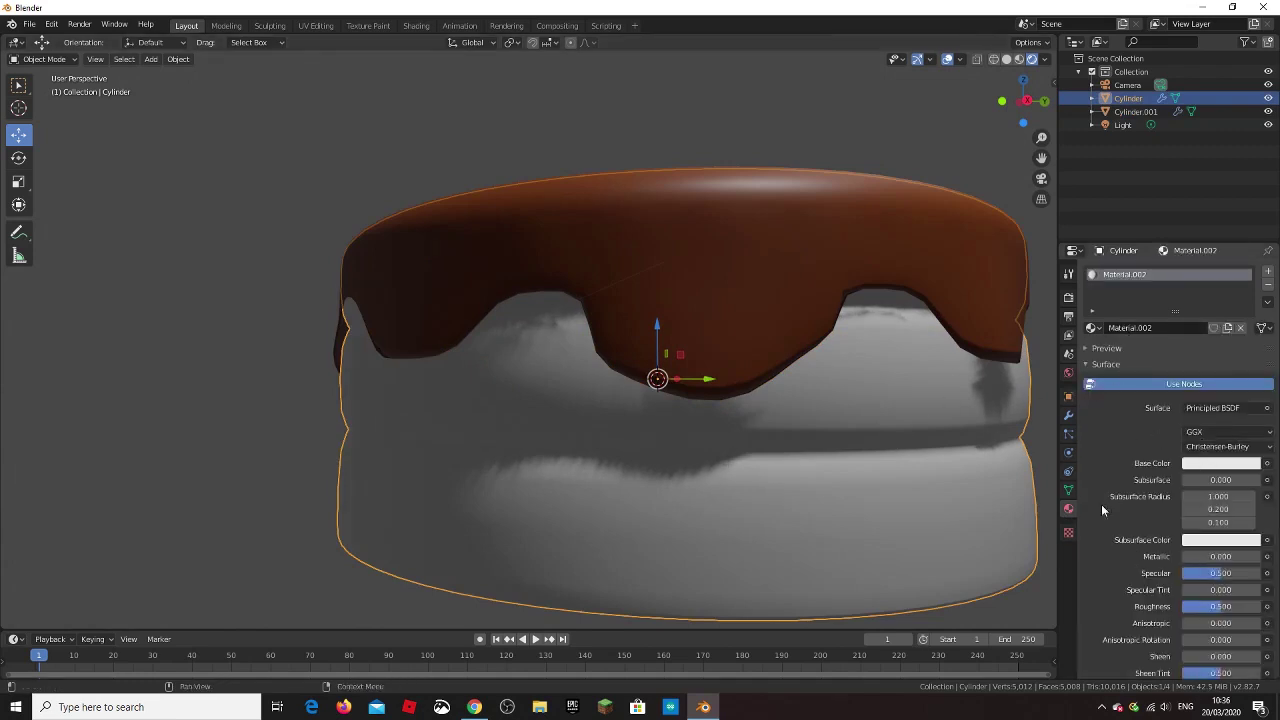
Step: Make the cake body's Material.002 dark brown and lighten the icing's chocolate color slightly
{"action": "left_click", "coordinate": [1220, 463]}
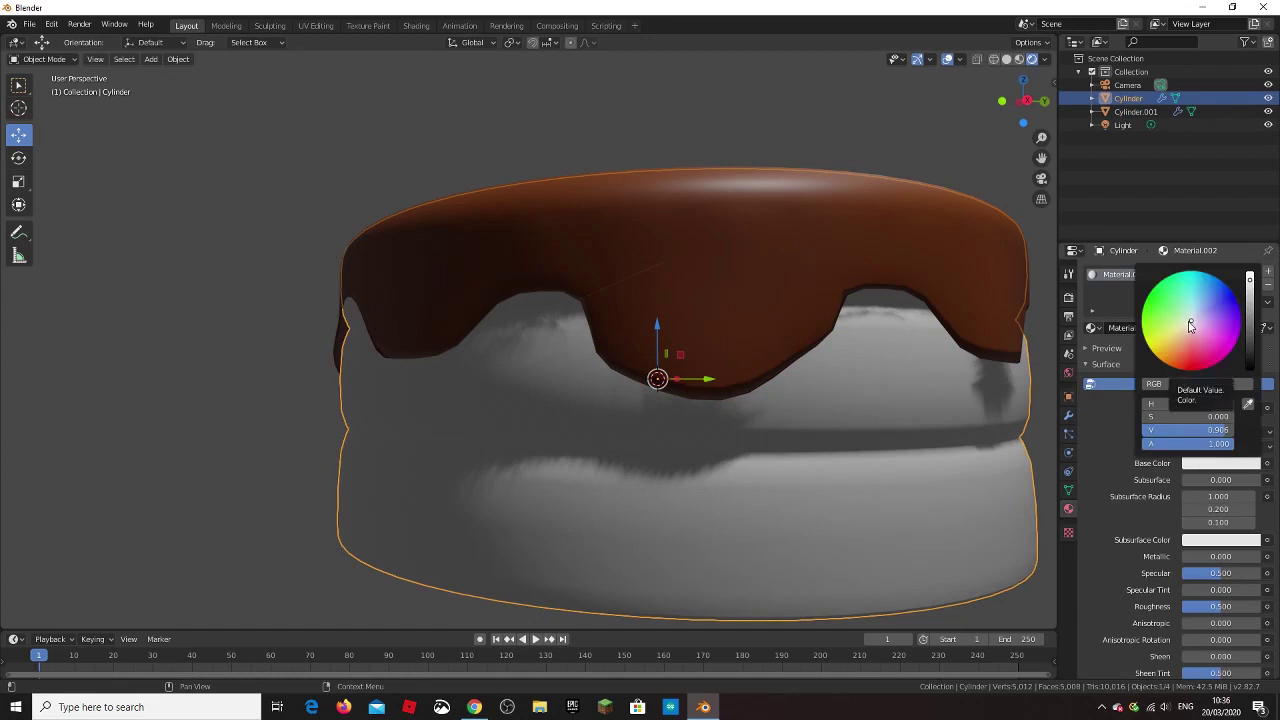
{"action": "left_click_drag", "start_coordinate": [1190, 322], "coordinate": [1168, 365]}
{"action": "left_click_drag", "start_coordinate": [1249, 290], "coordinate": [1249, 337]}
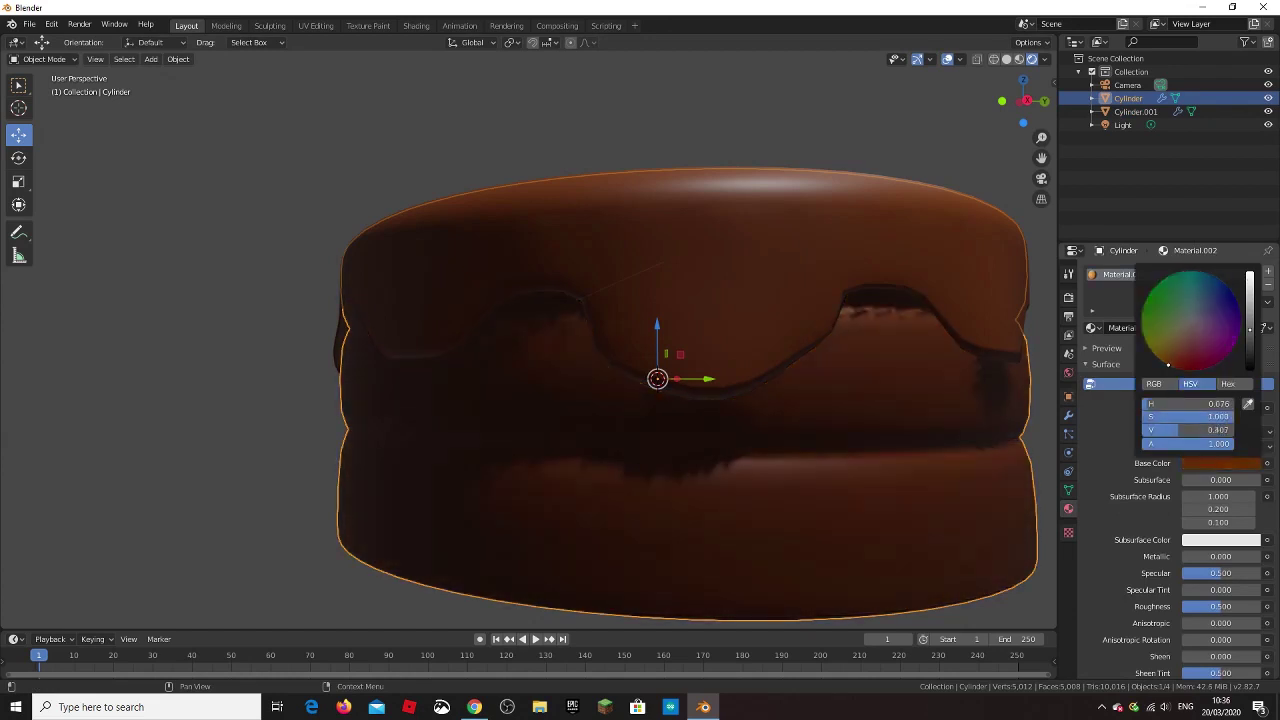
{"action": "left_click", "coordinate": [986, 300]}
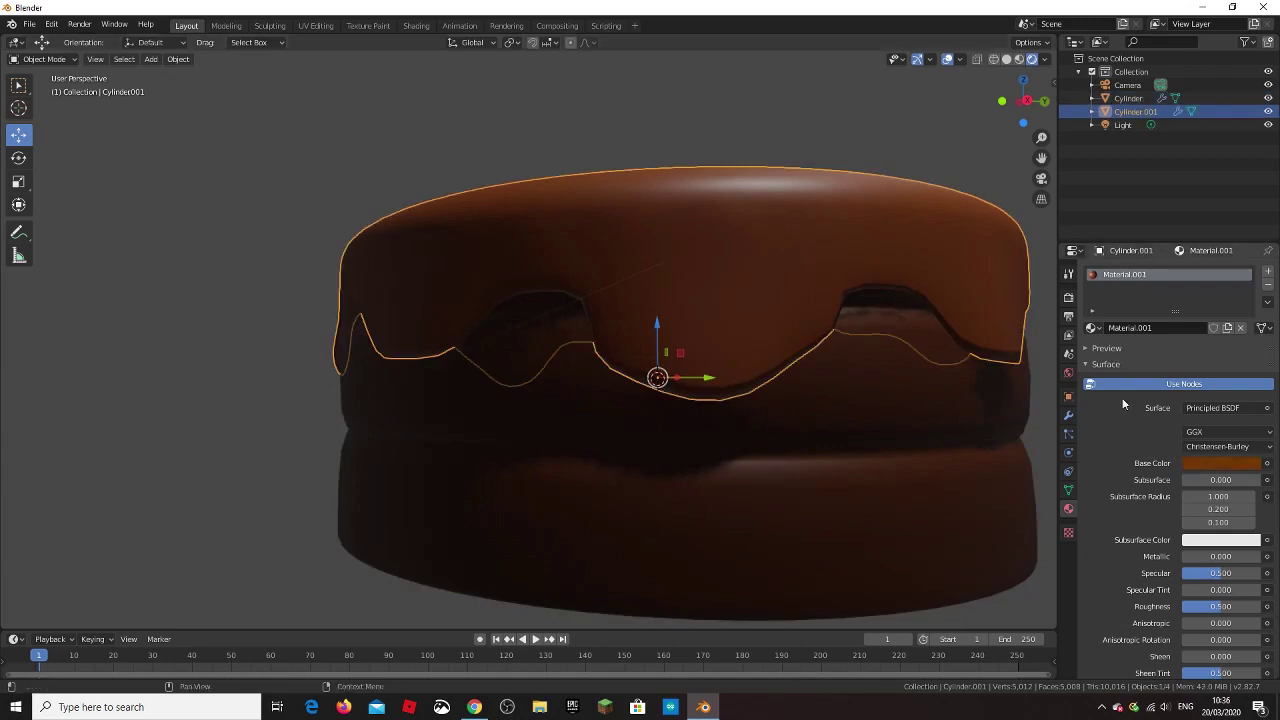
{"action": "left_click", "coordinate": [1220, 463]}
{"action": "mouse_move", "coordinate": [1255, 327]}
{"action": "left_mouse_down"}
{"action": "mouse_move", "coordinate": [1255, 307]}
{"action": "mouse_move", "coordinate": [1251, 331]}
{"action": "left_mouse_up"}
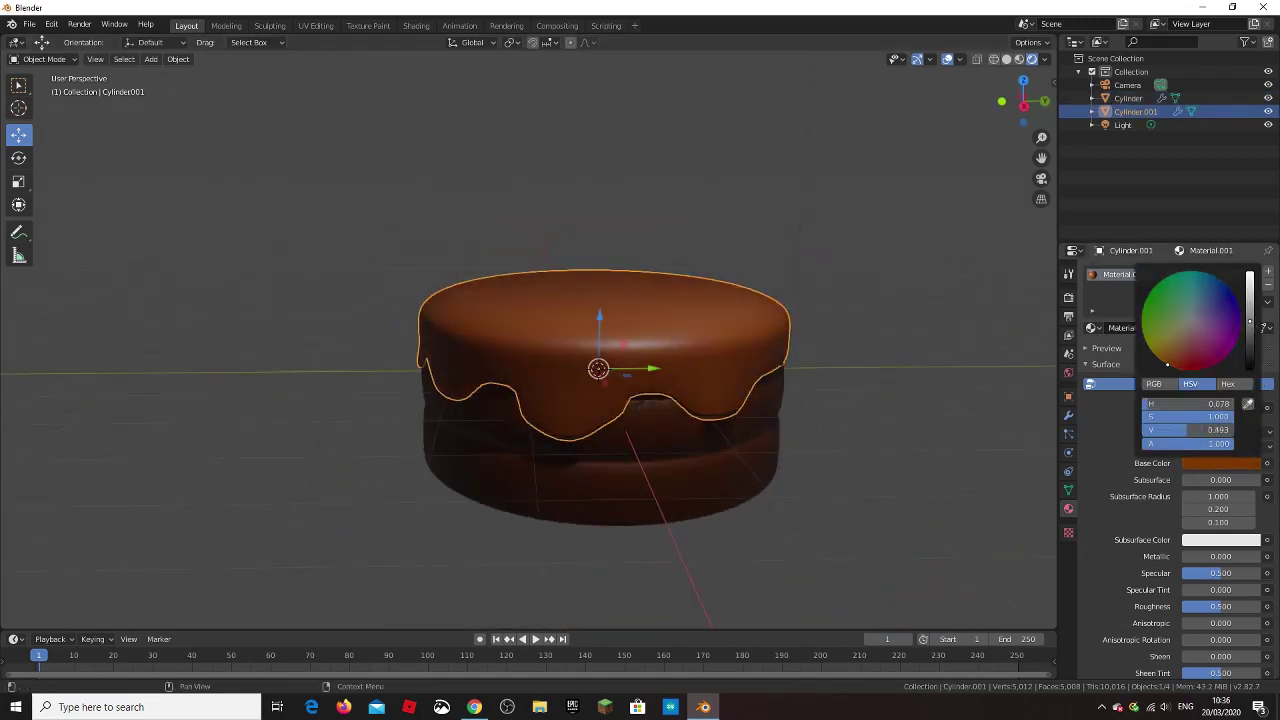
Step: Add a second material slot with a new Material.003 to the cake body
{"action": "scroll", "coordinate": [628, 476], "scroll_direction": "up", "scroll_amount": 2}
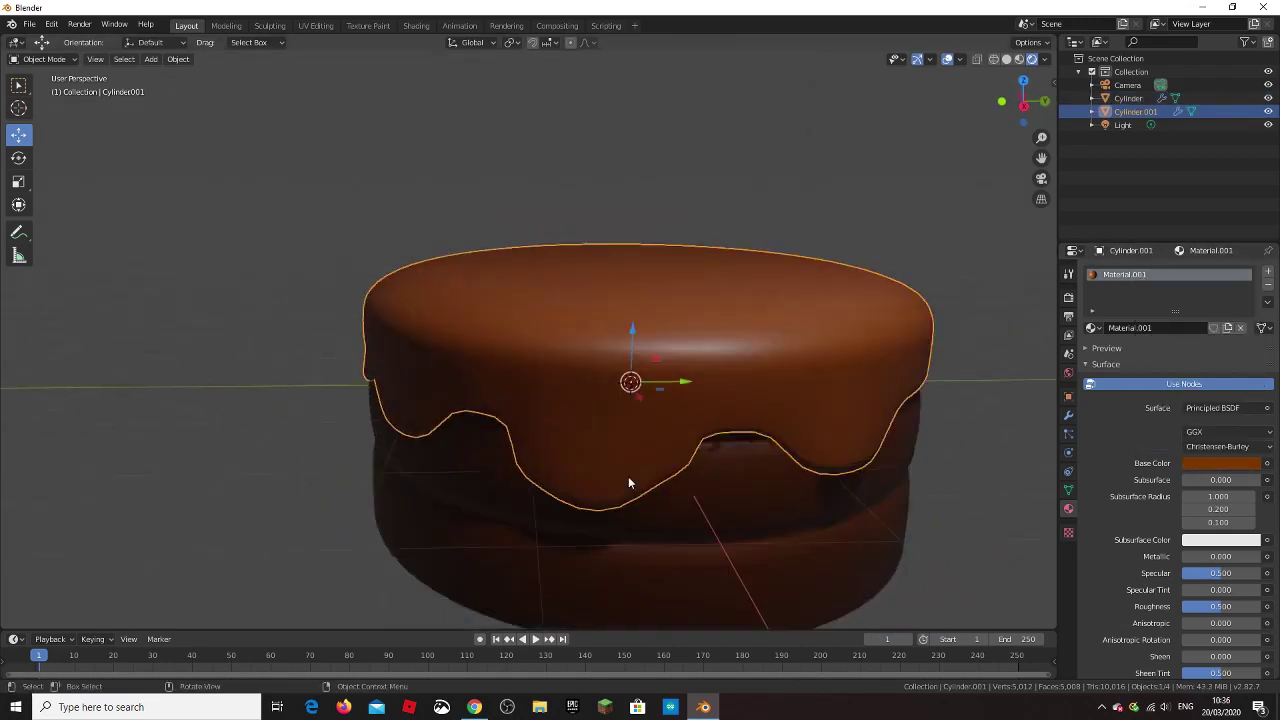
{"action": "middle_click_drag", "start_coordinate": [628, 476], "coordinate": [596, 453]}
{"action": "left_click", "coordinate": [596, 453]}
{"action": "left_click", "coordinate": [1271, 278]}
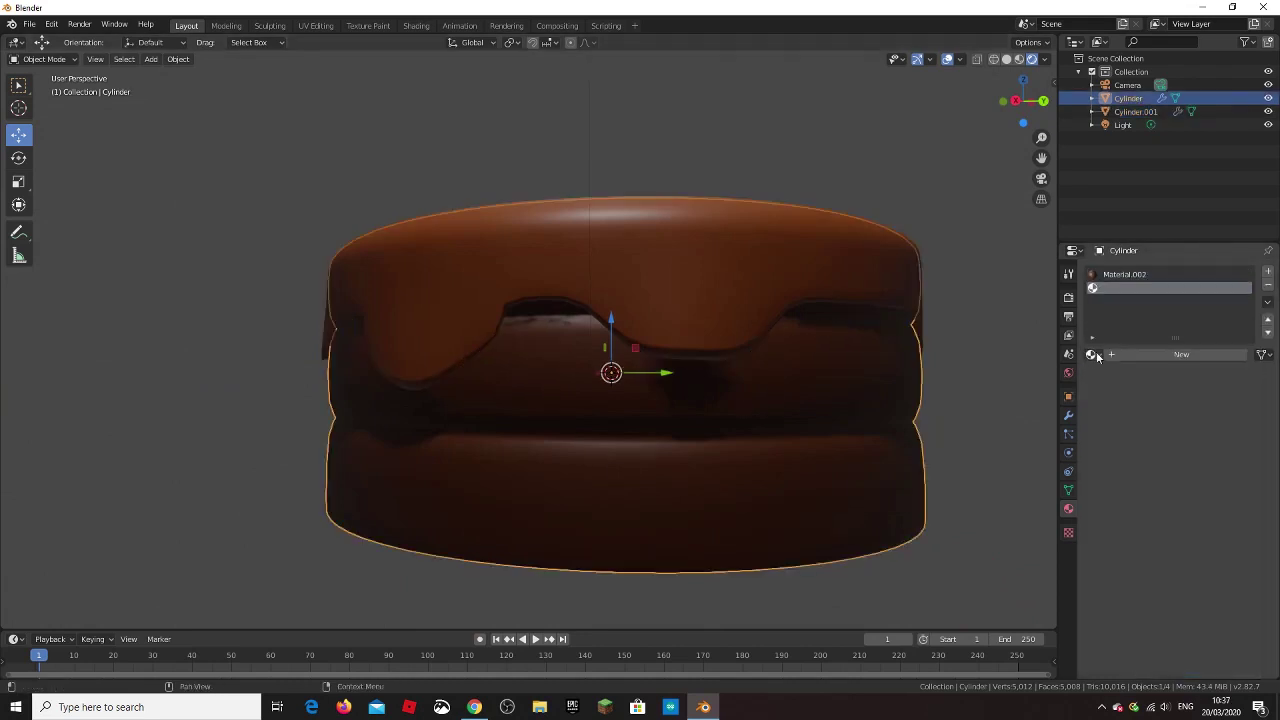
{"action": "left_click", "coordinate": [1203, 355]}
Step: Select the middle band of faces on the cake body and assign Material.003 to it
{"action": "key", "text": "Tab"}
{"action": "left_click", "coordinate": [723, 404], "text": "alt"}
{"action": "key", "text": "3"}
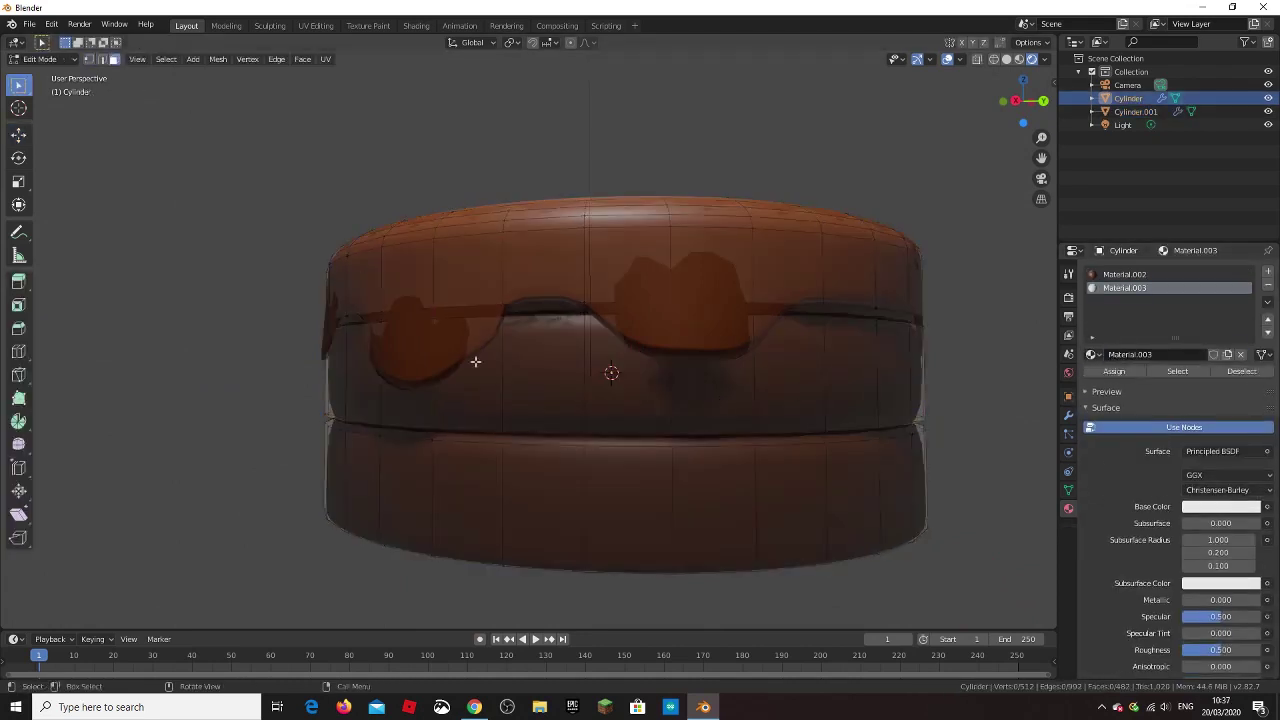
{"action": "left_click", "coordinate": [743, 424], "text": "alt"}
{"action": "middle_click_drag", "start_coordinate": [738, 423], "coordinate": [1138, 537]}
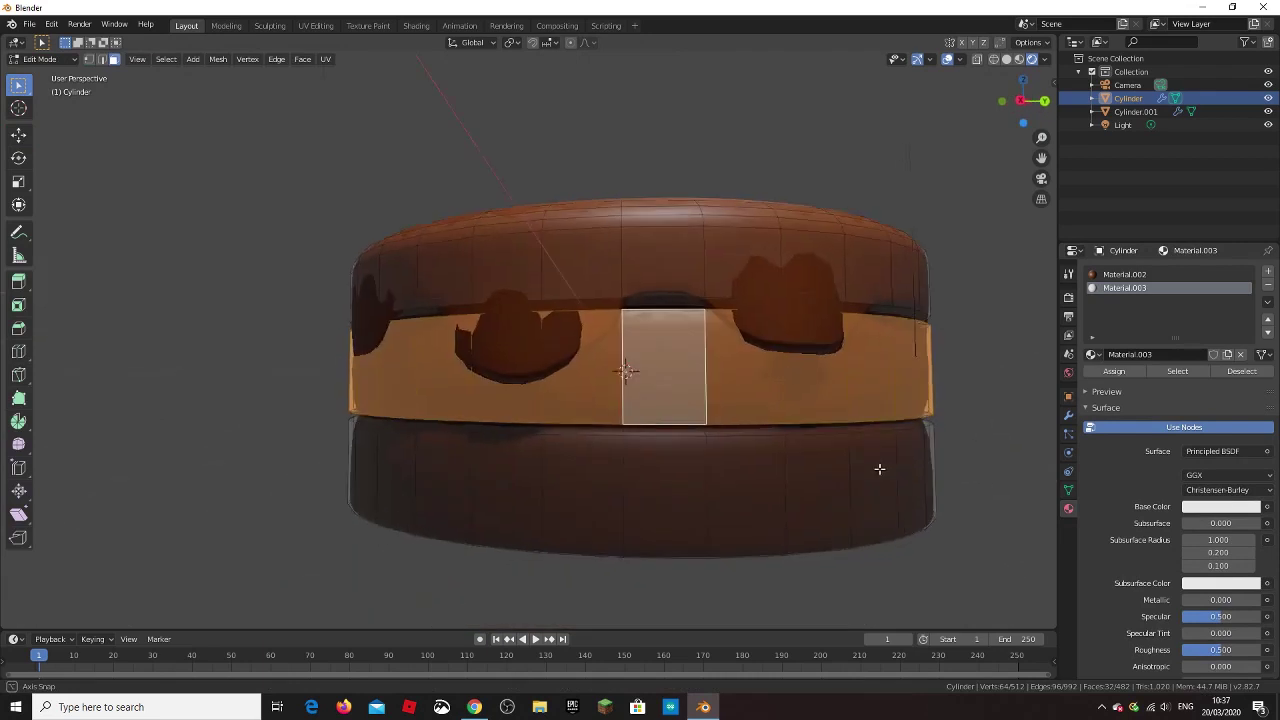
{"action": "left_click", "coordinate": [1199, 508]}
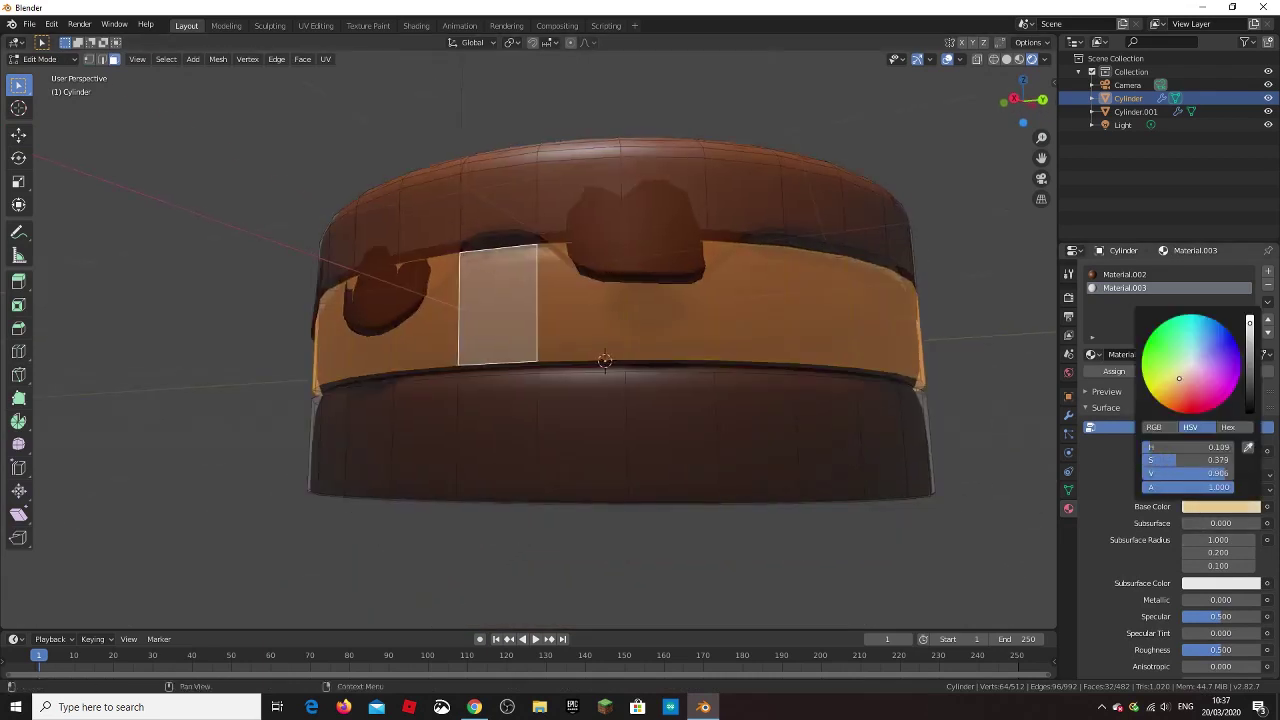
{"action": "left_click_drag", "start_coordinate": [1249, 335], "coordinate": [1249, 325]}
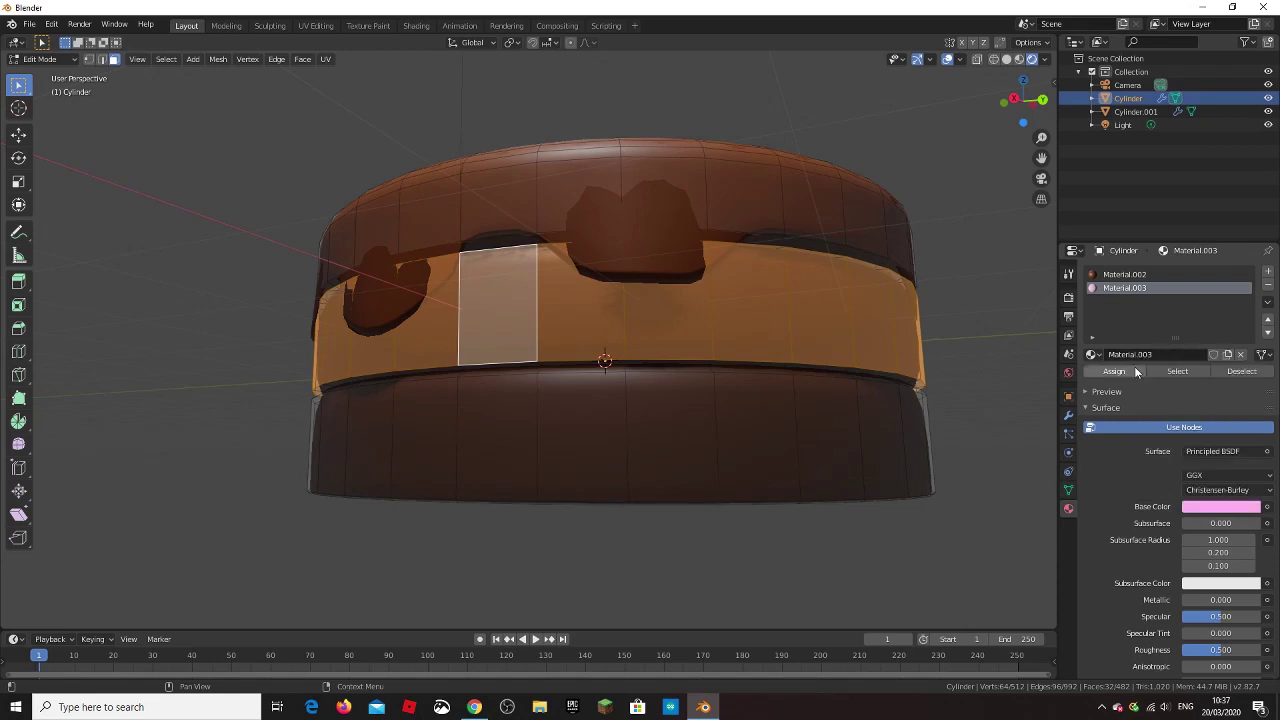
{"action": "left_click", "coordinate": [1136, 371]}
{"action": "key", "text": "Tab"}
{"action": "mouse_move", "coordinate": [934, 435]}
{"action": "middle_mouse_down"}
{"action": "mouse_move", "coordinate": [1000, 414]}
{"action": "mouse_move", "coordinate": [864, 430]}
{"action": "mouse_move", "coordinate": [694, 492]}
{"action": "mouse_move", "coordinate": [716, 447]}
{"action": "middle_mouse_up"}
Step: Grow the band selection and set Material.003's base color to pure white (saturation 0, value 1)
{"action": "key", "text": "Tab"}
{"action": "scroll", "coordinate": [730, 425], "scroll_direction": "up", "scroll_amount": 4}
{"action": "scroll", "coordinate": [730, 440], "scroll_direction": "up", "scroll_amount": 2}
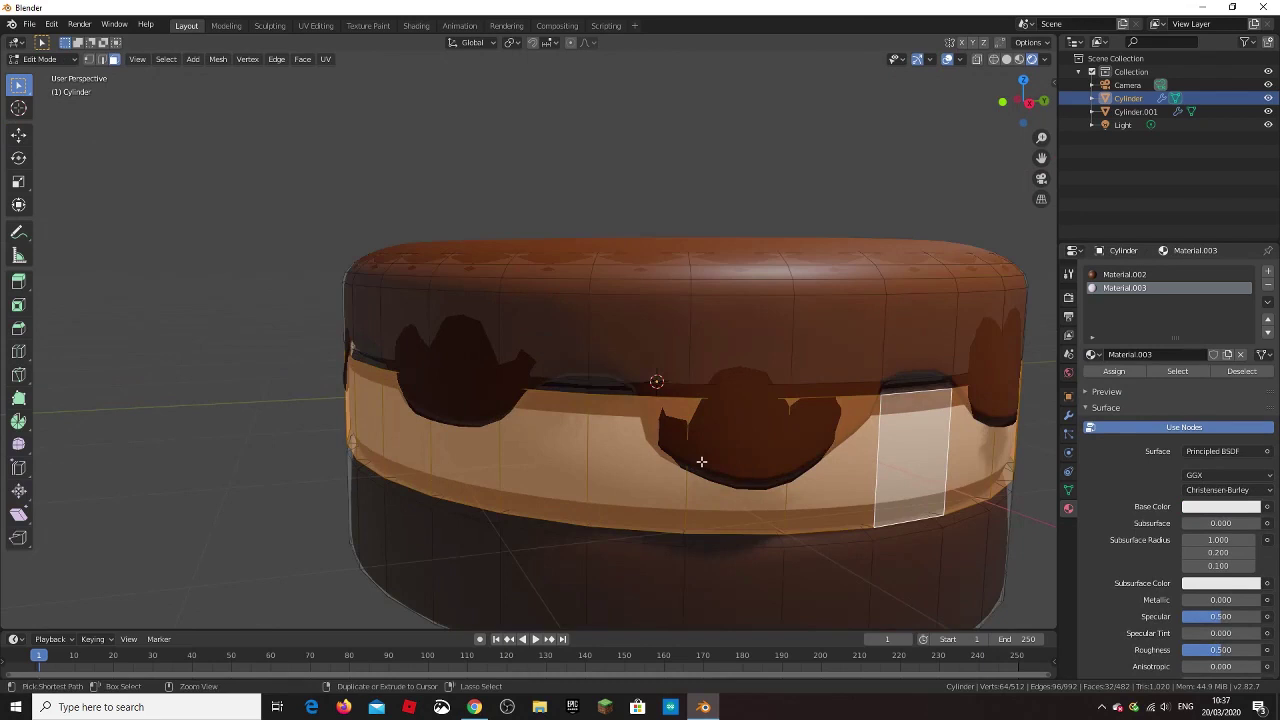
{"action": "key", "text": "ctrl+KP_Add"}
{"action": "middle_click_drag", "start_coordinate": [821, 403], "coordinate": [760, 385]}
{"action": "left_click", "coordinate": [1221, 506]}
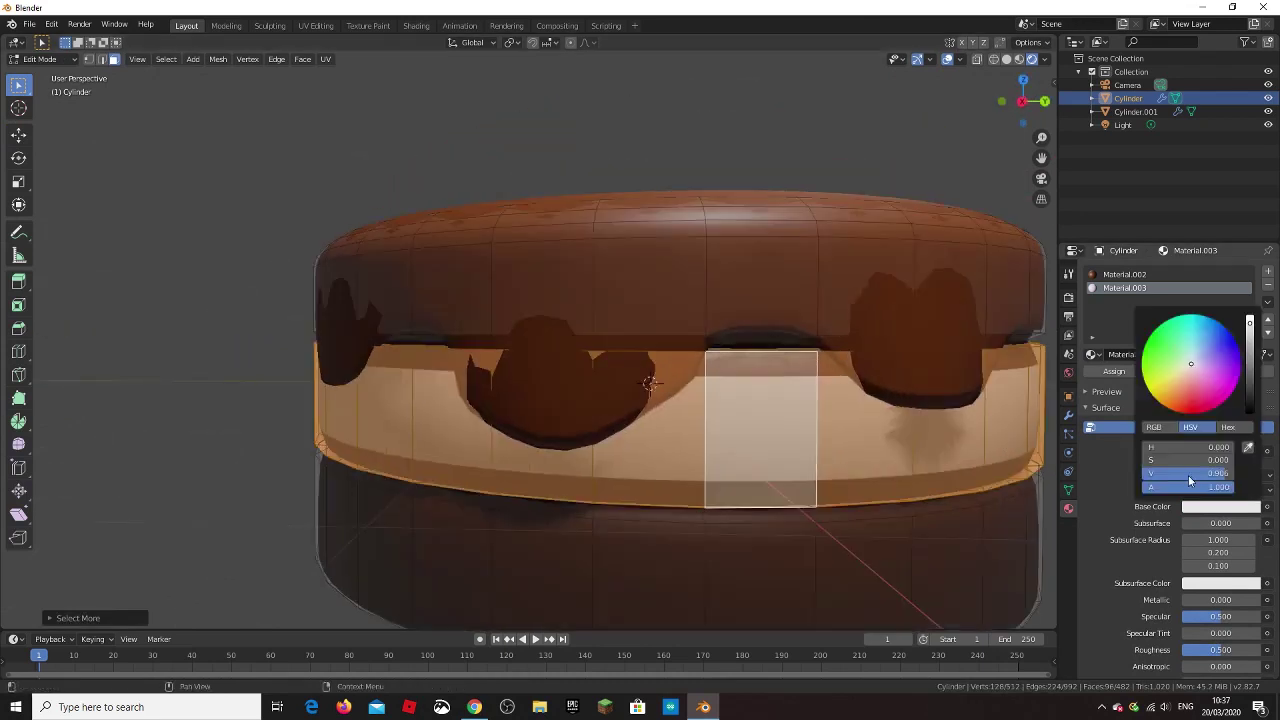
{"action": "left_click", "coordinate": [1205, 371]}
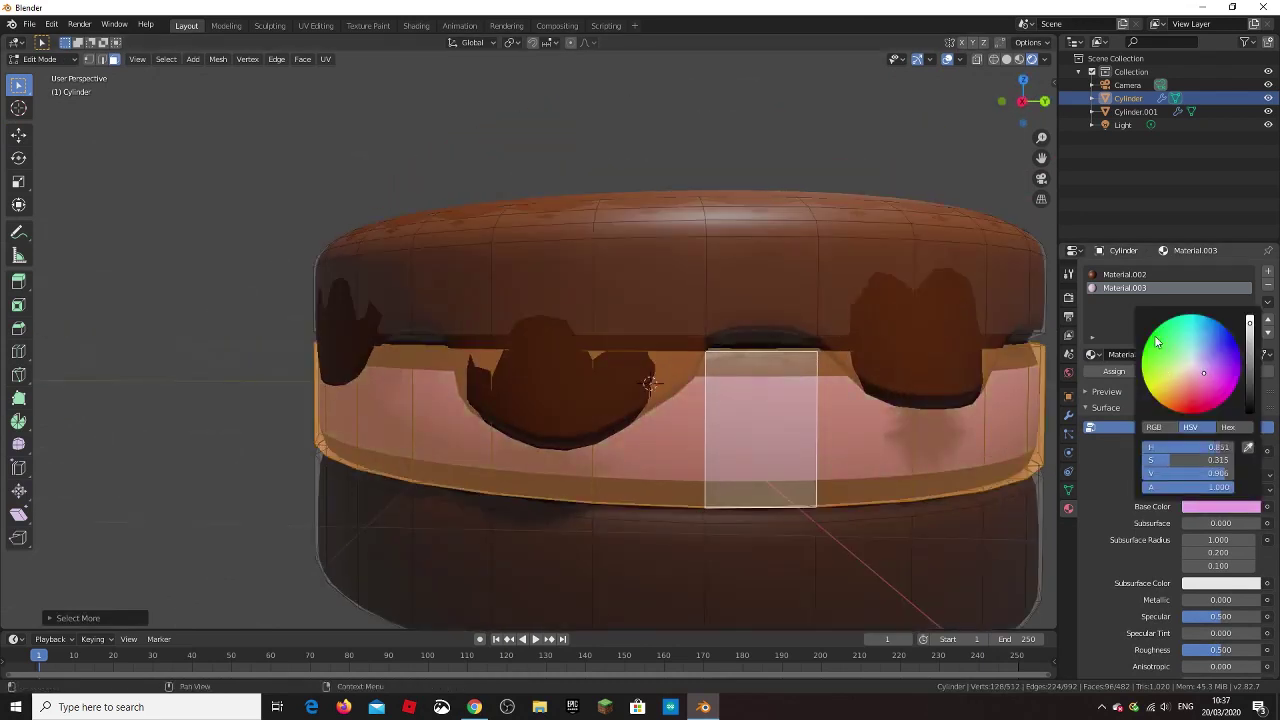
{"action": "left_click", "coordinate": [1189, 364]}
{"action": "left_click", "coordinate": [1249, 322]}
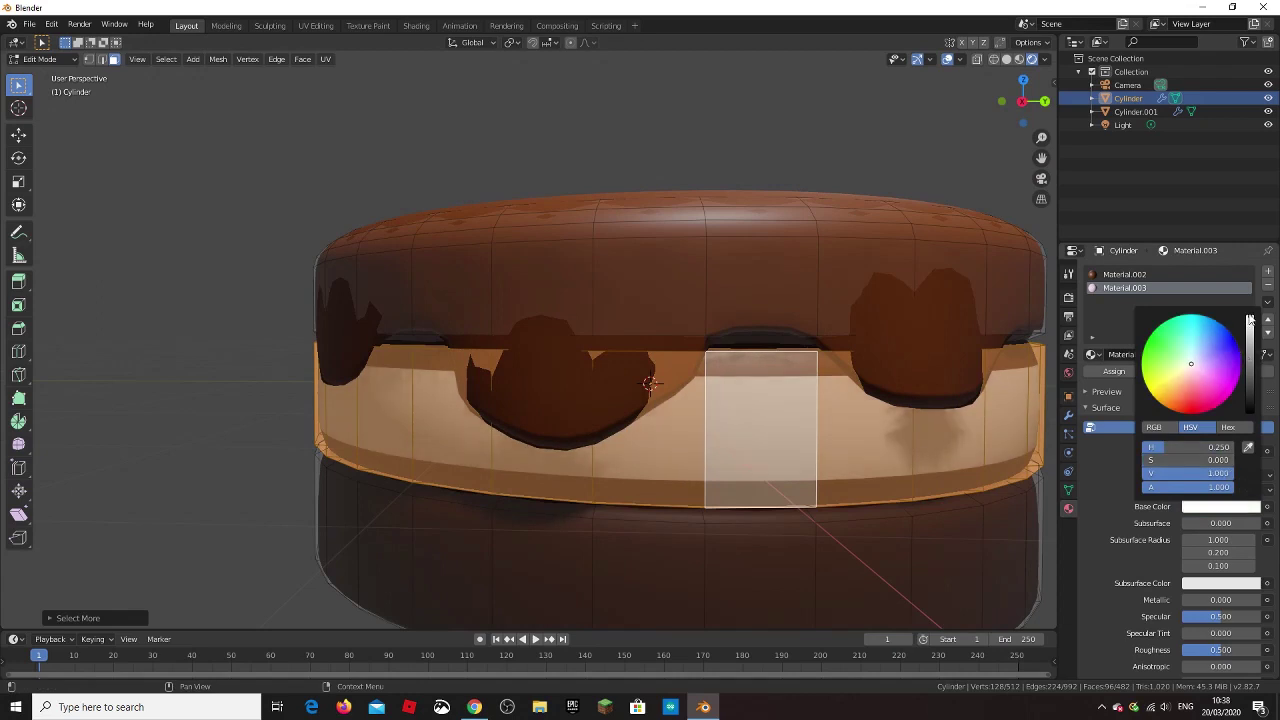
{"action": "key", "text": "Tab"}
{"action": "scroll", "coordinate": [865, 530], "scroll_direction": "down", "scroll_amount": 3}
{"action": "mouse_move", "coordinate": [798, 521]}
{"action": "middle_mouse_down"}
{"action": "mouse_move", "coordinate": [851, 535]}
{"action": "mouse_move", "coordinate": [774, 517]}
{"action": "mouse_move", "coordinate": [630, 537]}
{"action": "mouse_move", "coordinate": [586, 417]}
{"action": "mouse_move", "coordinate": [429, 334]}
{"action": "mouse_move", "coordinate": [667, 280]}
{"action": "middle_mouse_up"}
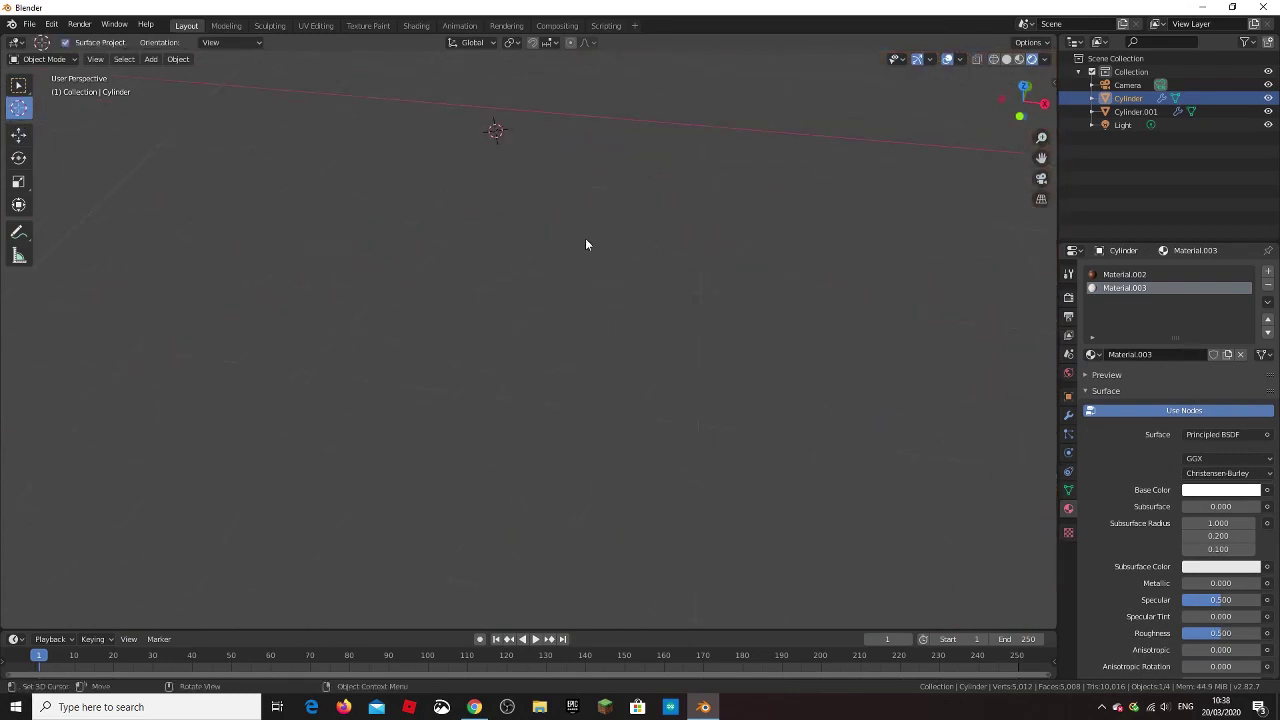
Step: Add a Circle mesh with Triangle Fan fill and extrude it into a thin disc
{"action": "key", "text": "shift+a"}
{"action": "left_click", "coordinate": [666, 268]}
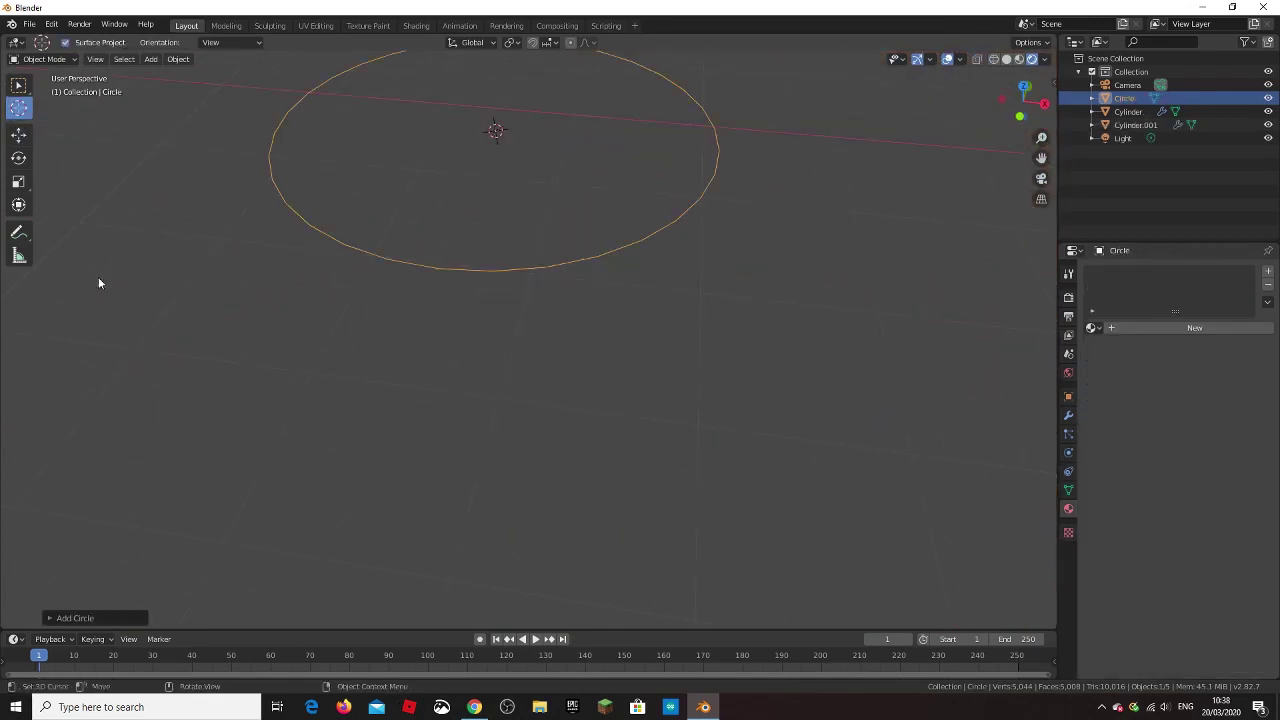
{"action": "left_click", "coordinate": [75, 617]}
{"action": "left_click", "coordinate": [180, 503]}
{"action": "left_click", "coordinate": [285, 501]}
{"action": "key", "text": "Tab"}
{"action": "key", "text": "e"}
{"action": "left_click", "coordinate": [486, 191]}
Step: Select every other side face around the disc's rim
{"action": "left_click", "coordinate": [606, 247]}
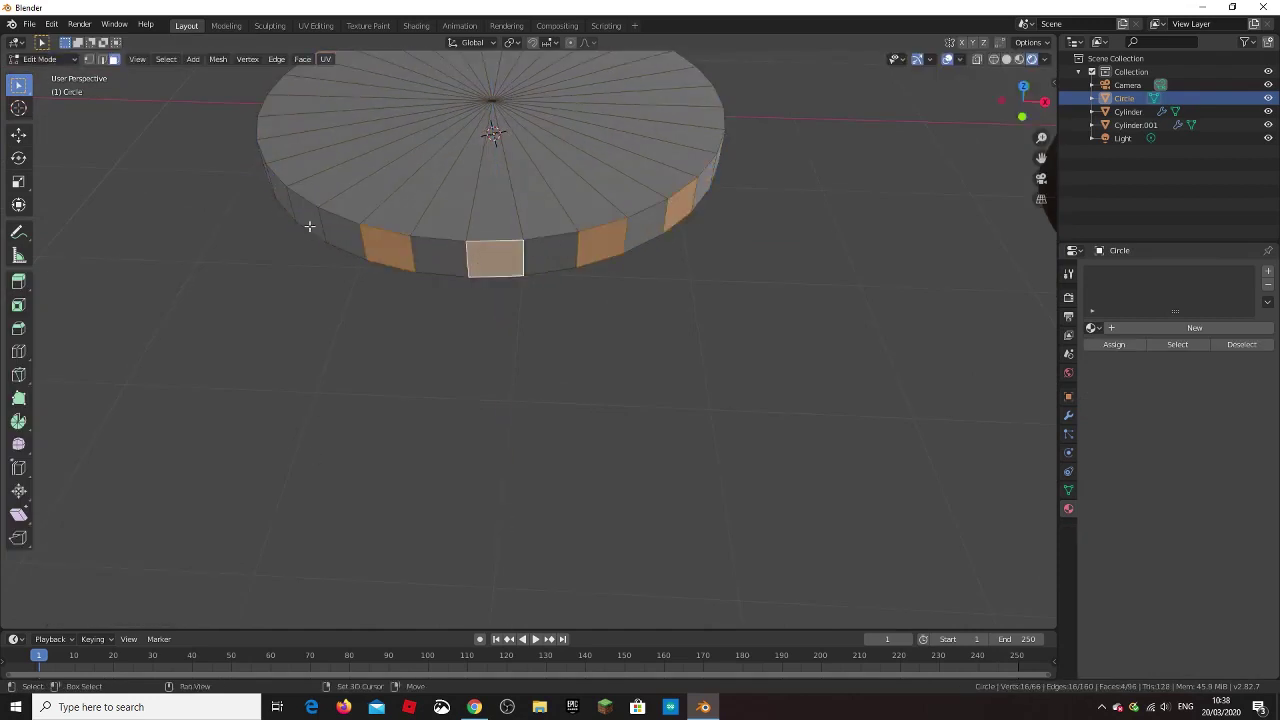
{"action": "middle_click_drag", "start_coordinate": [309, 227], "coordinate": [600, 175]}
{"action": "left_click", "coordinate": [606, 170], "text": "shift"}
{"action": "left_click", "coordinate": [495, 175], "text": "shift"}
{"action": "left_click", "coordinate": [389, 167], "text": "shift"}
{"action": "left_click", "coordinate": [318, 148], "text": "shift"}
{"action": "middle_click_drag", "start_coordinate": [318, 148], "coordinate": [675, 170]}
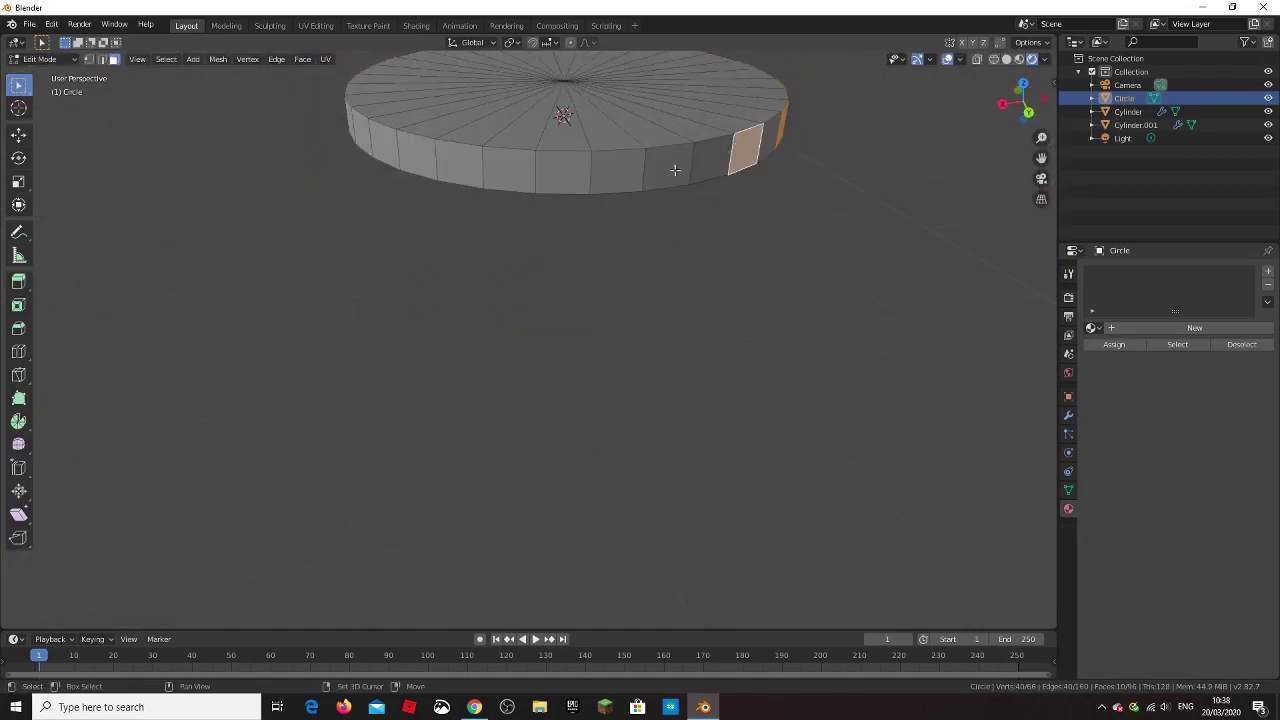
{"action": "mouse_move", "coordinate": [385, 148]}
{"action": "middle_mouse_down"}
{"action": "mouse_move", "coordinate": [500, 157]}
{"action": "mouse_move", "coordinate": [520, 330]}
{"action": "middle_mouse_up"}
{"action": "left_click", "coordinate": [461, 152], "text": "shift"}
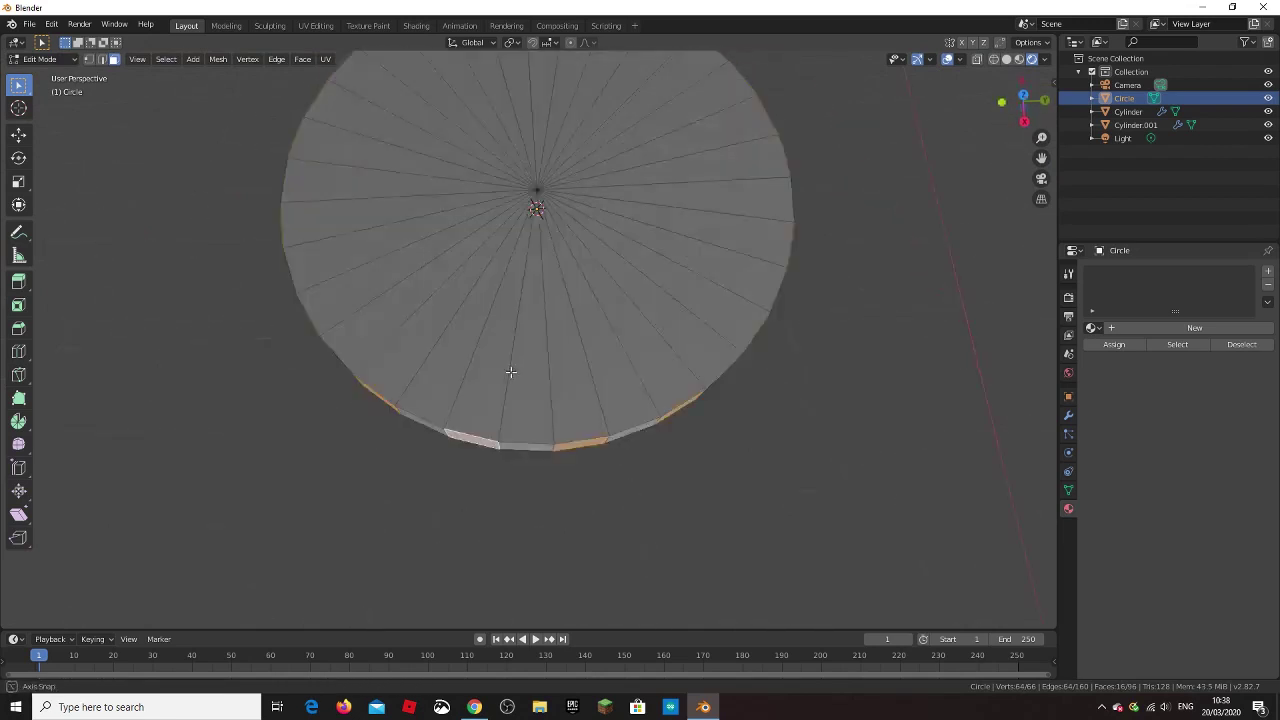
{"action": "scroll", "coordinate": [536, 330], "scroll_direction": "down", "scroll_amount": 3}
Step: Scale the selected side faces horizontally, then extrude and scale them outward into ridges
{"action": "key", "text": "s"}
{"action": "key", "text": "shift+z"}
{"action": "left_click", "coordinate": [536, 340]}
{"action": "key", "text": "e"}
{"action": "right_click", "coordinate": [524, 358]}
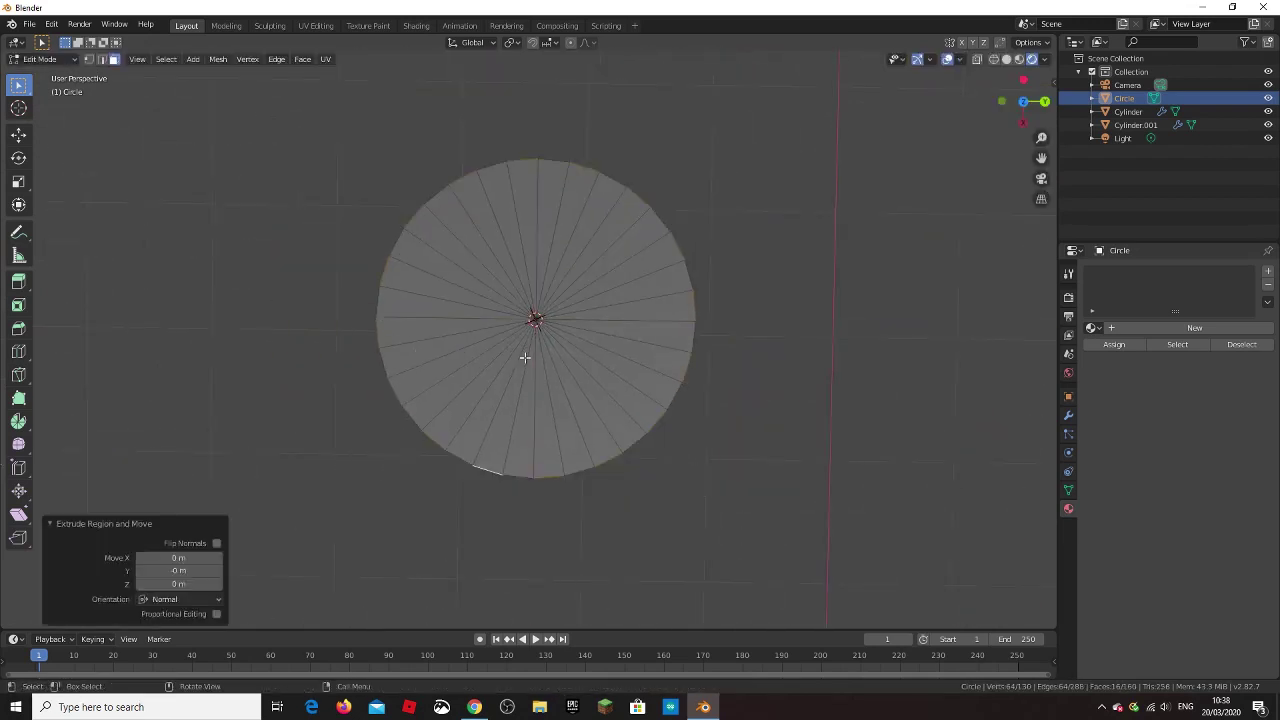
{"action": "key", "text": "s"}
{"action": "left_click", "coordinate": [521, 364]}
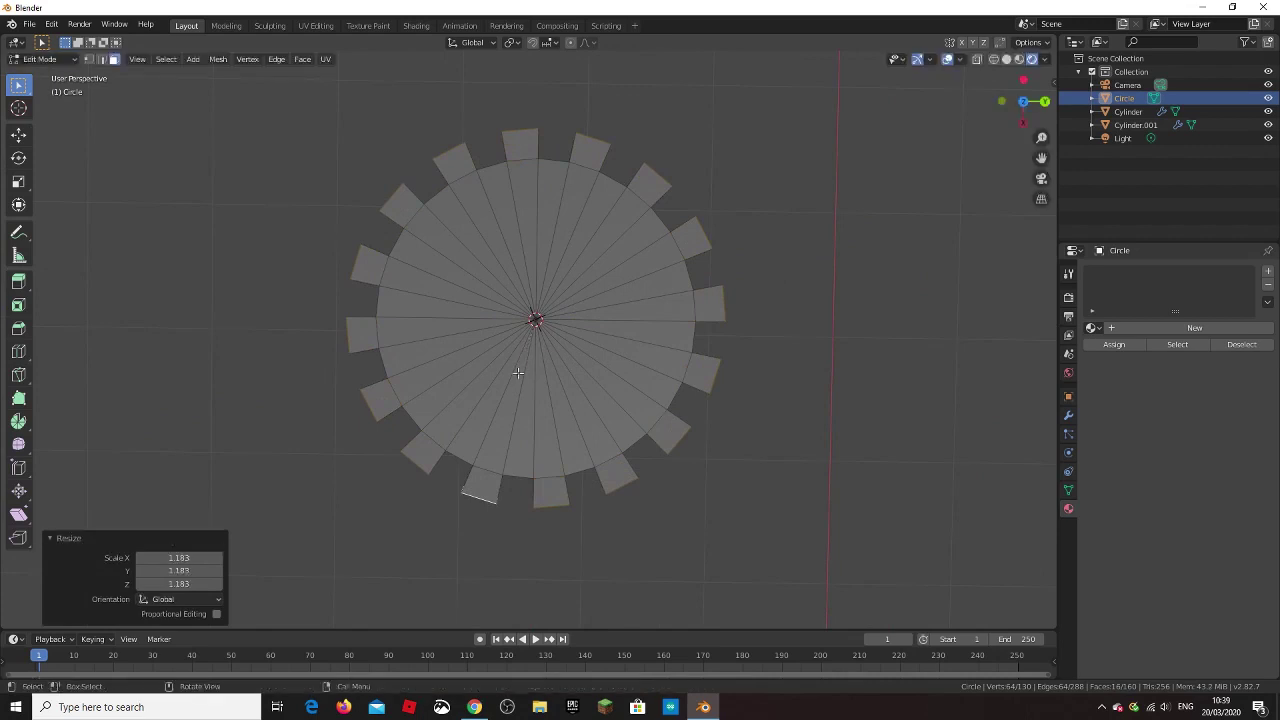
Step: In side view, extrude the top row upward and shrink it to a point, forming a dome
{"action": "middle_click_drag", "start_coordinate": [521, 364], "coordinate": [548, 328]}
{"action": "left_click", "coordinate": [1015, 110]}
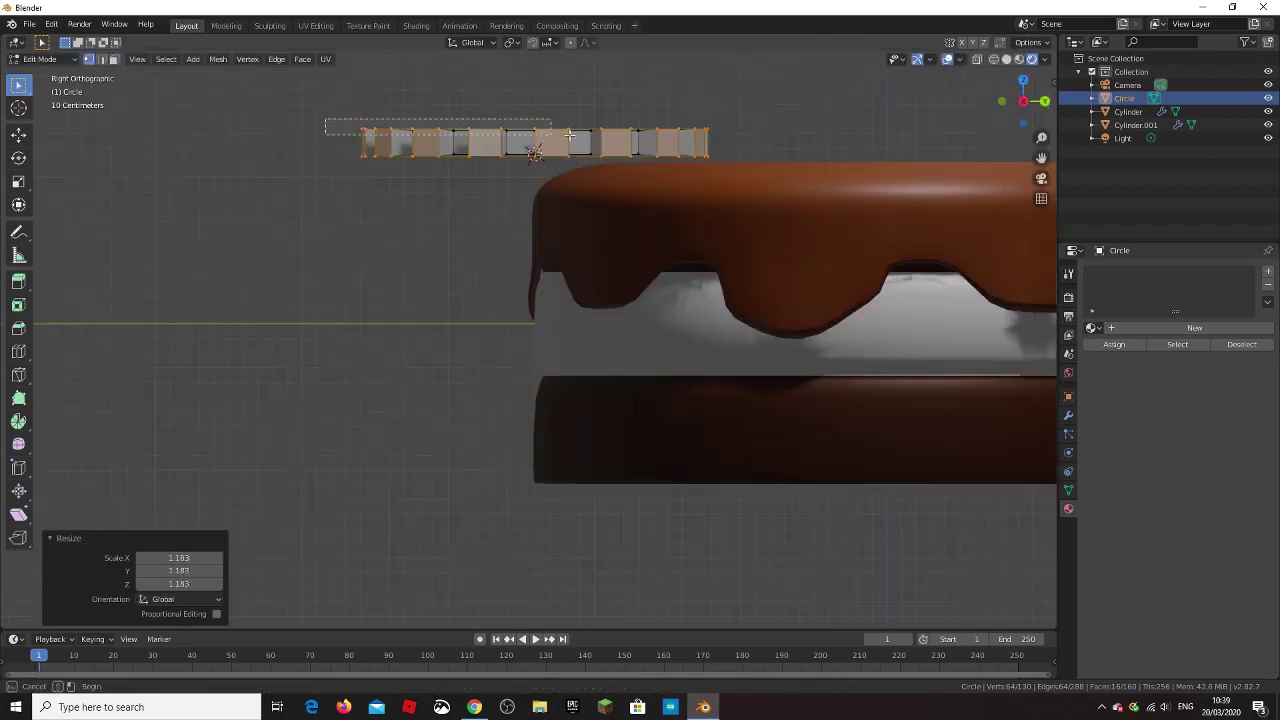
{"action": "left_click_drag", "start_coordinate": [588, 128], "coordinate": [805, 140]}
{"action": "middle_click_drag", "start_coordinate": [805, 140], "coordinate": [685, 322], "text": "shift"}
{"action": "scroll", "coordinate": [685, 322], "scroll_direction": "down", "scroll_amount": 1}
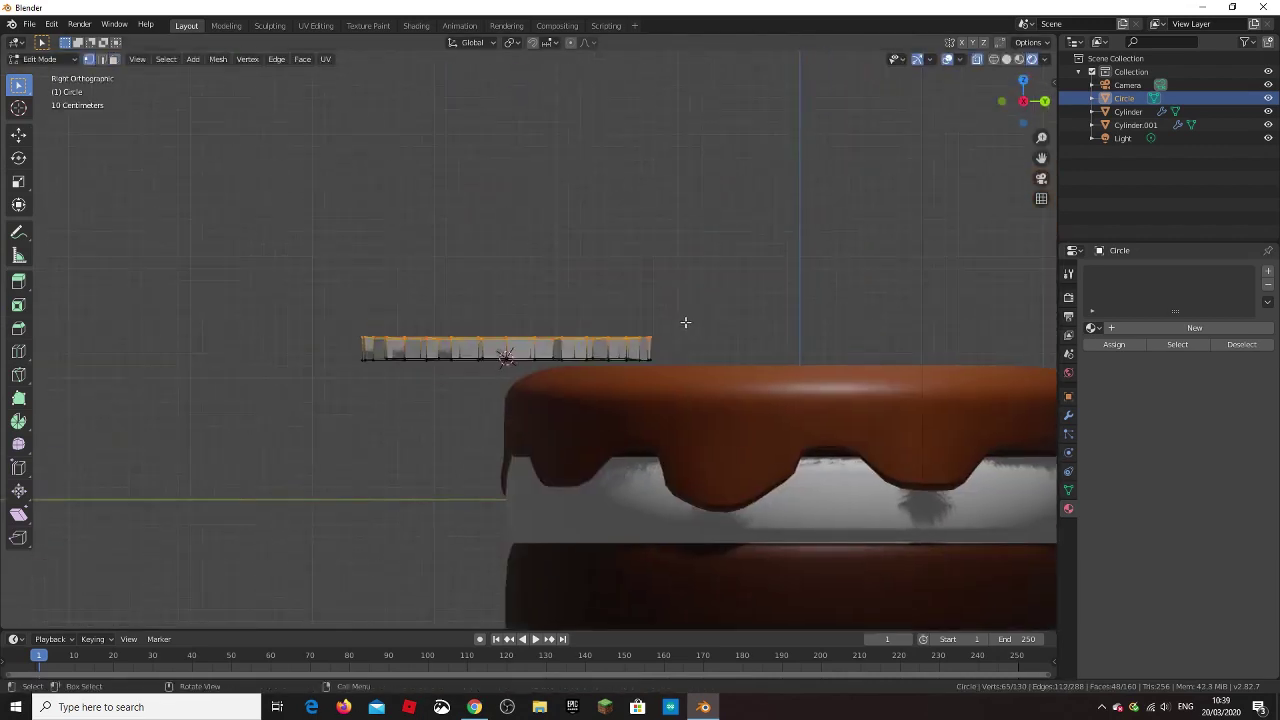
{"action": "left_click_drag", "start_coordinate": [697, 294], "coordinate": [234, 346]}
{"action": "key", "text": "e"}
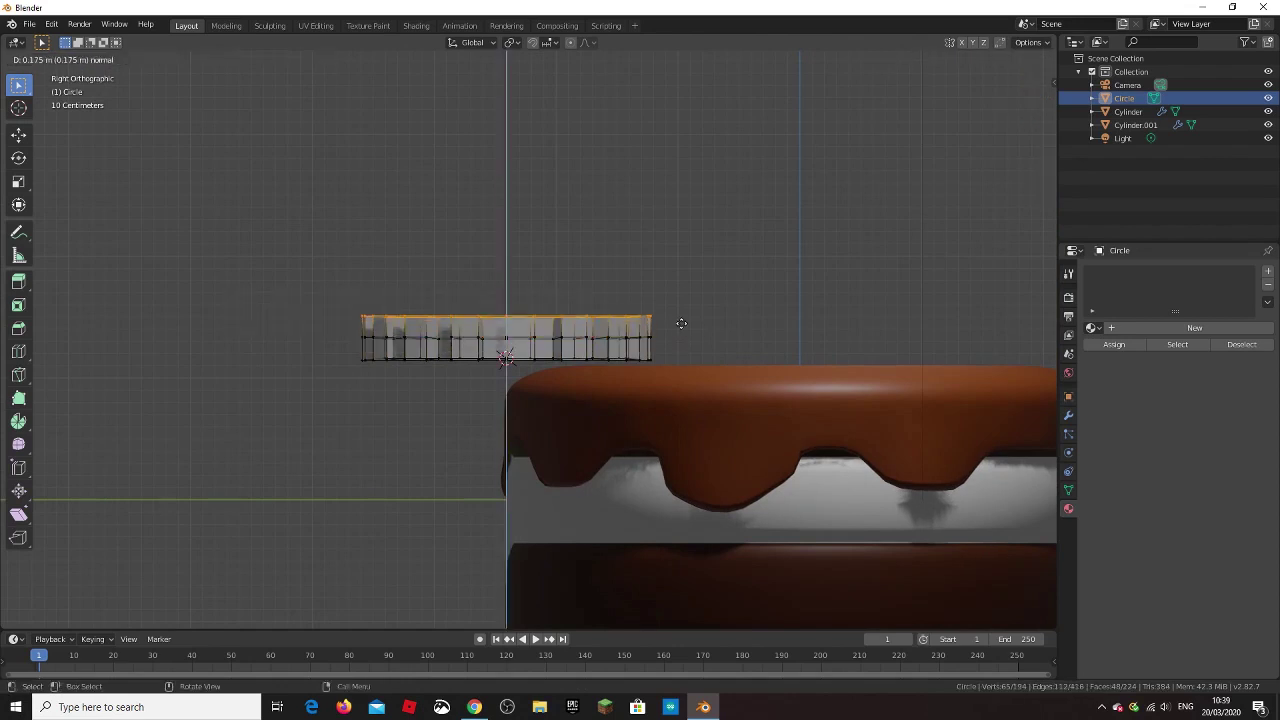
{"action": "left_click", "coordinate": [700, 310]}
{"action": "key", "text": "s"}
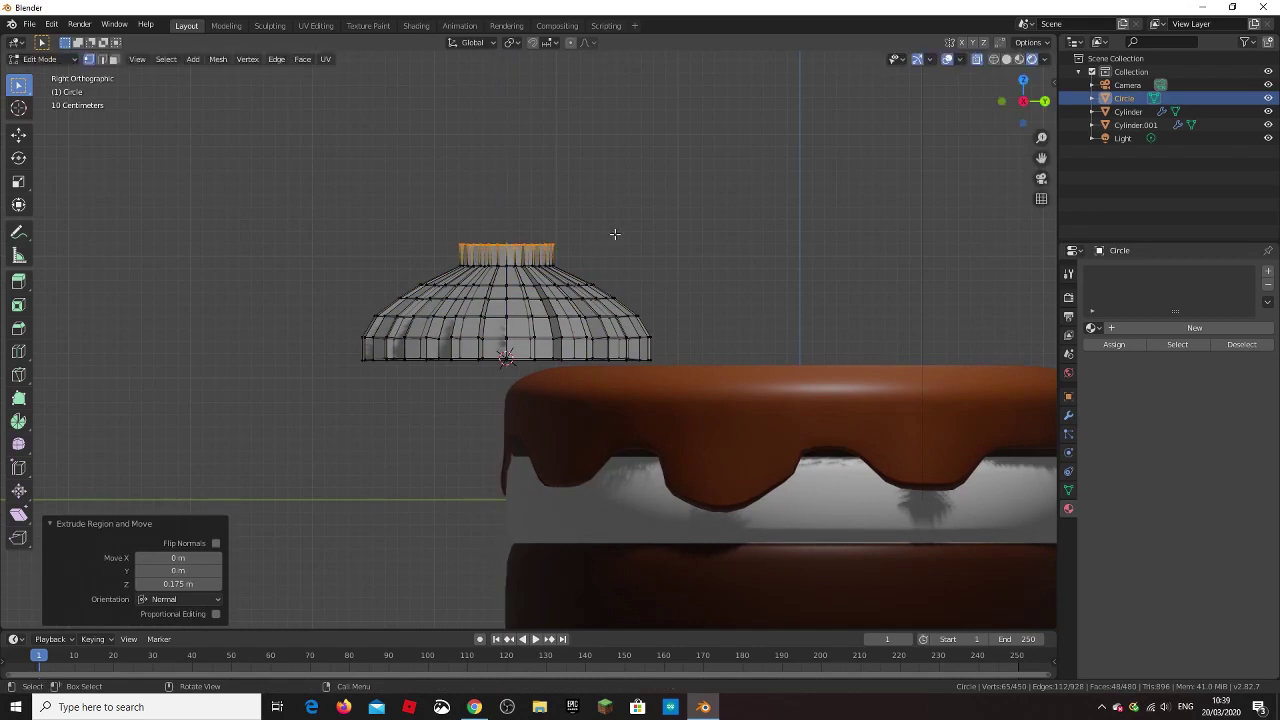
{"action": "left_click", "coordinate": [498, 242]}
Step: Stretch the whole dome taller along the Z axis
{"action": "scroll", "coordinate": [573, 283], "scroll_direction": "up", "scroll_amount": 3}
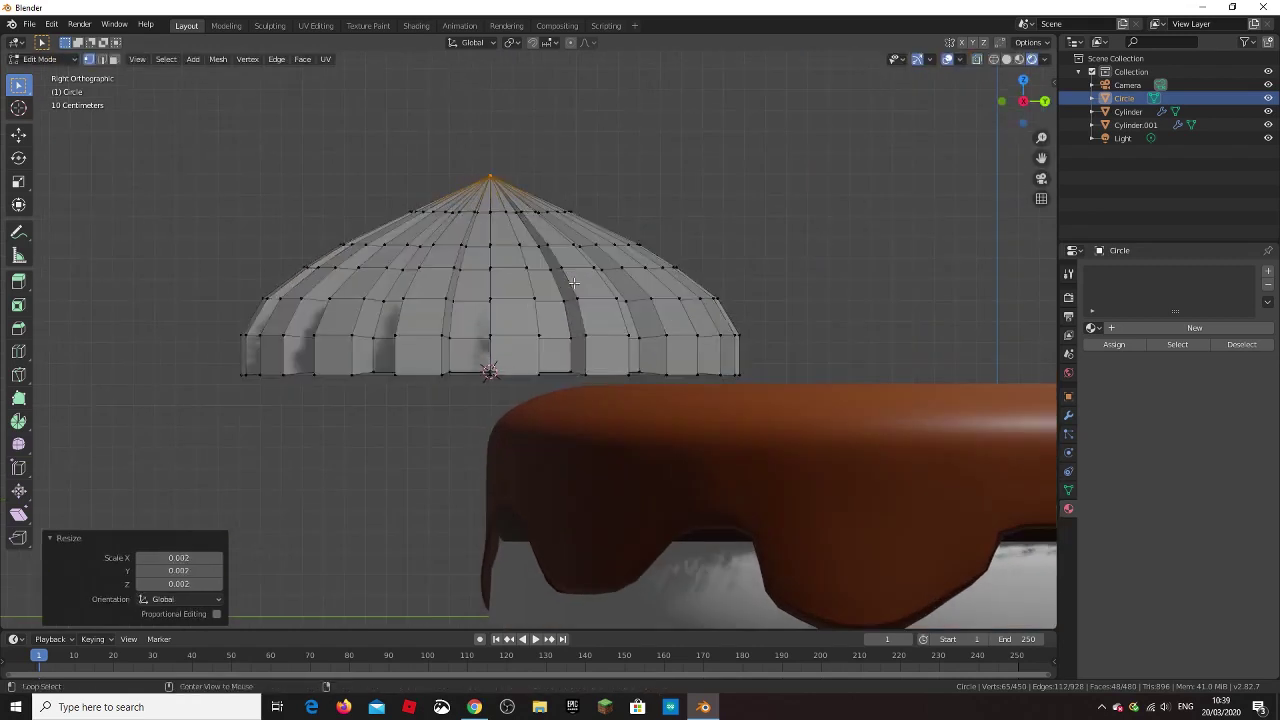
{"action": "key", "text": "a"}
{"action": "key", "text": "s"}
{"action": "key", "text": "z"}
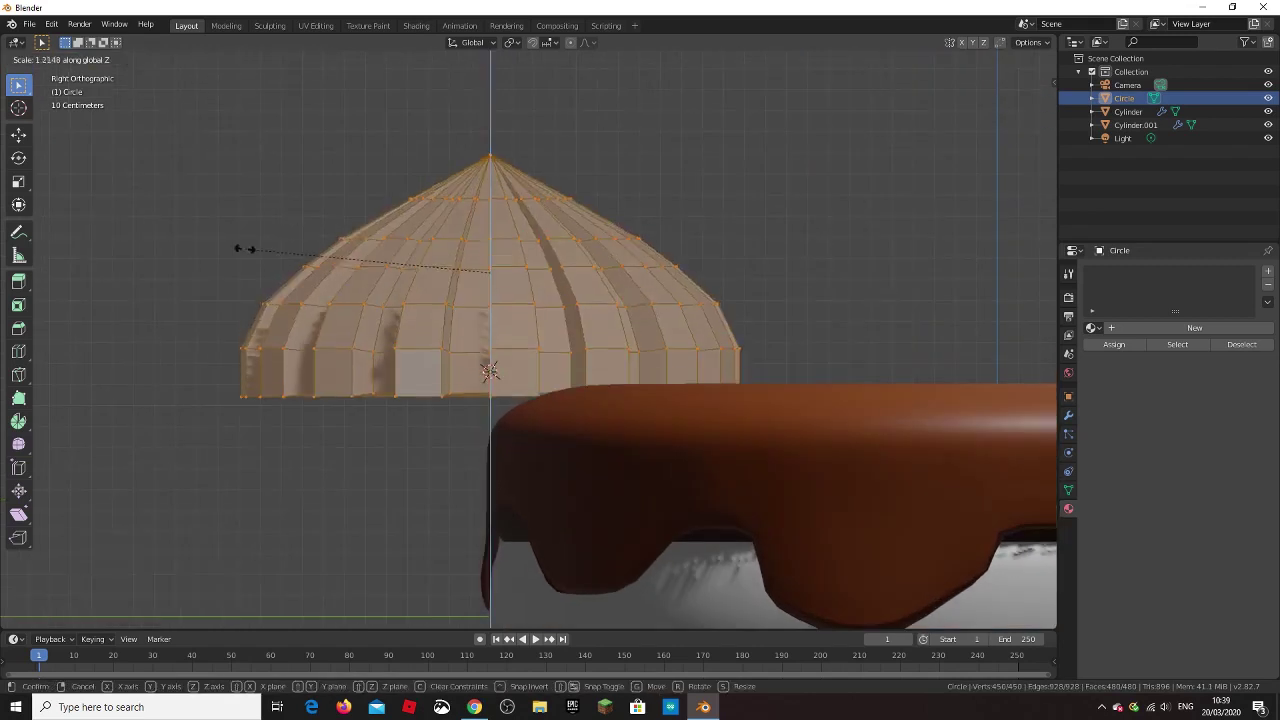
{"action": "left_click", "coordinate": [100, 280]}
{"action": "scroll", "coordinate": [486, 232], "scroll_direction": "down", "scroll_amount": 2}
{"action": "key", "text": "alt+a"}
{"action": "middle_click_drag", "start_coordinate": [486, 232], "coordinate": [523, 286]}
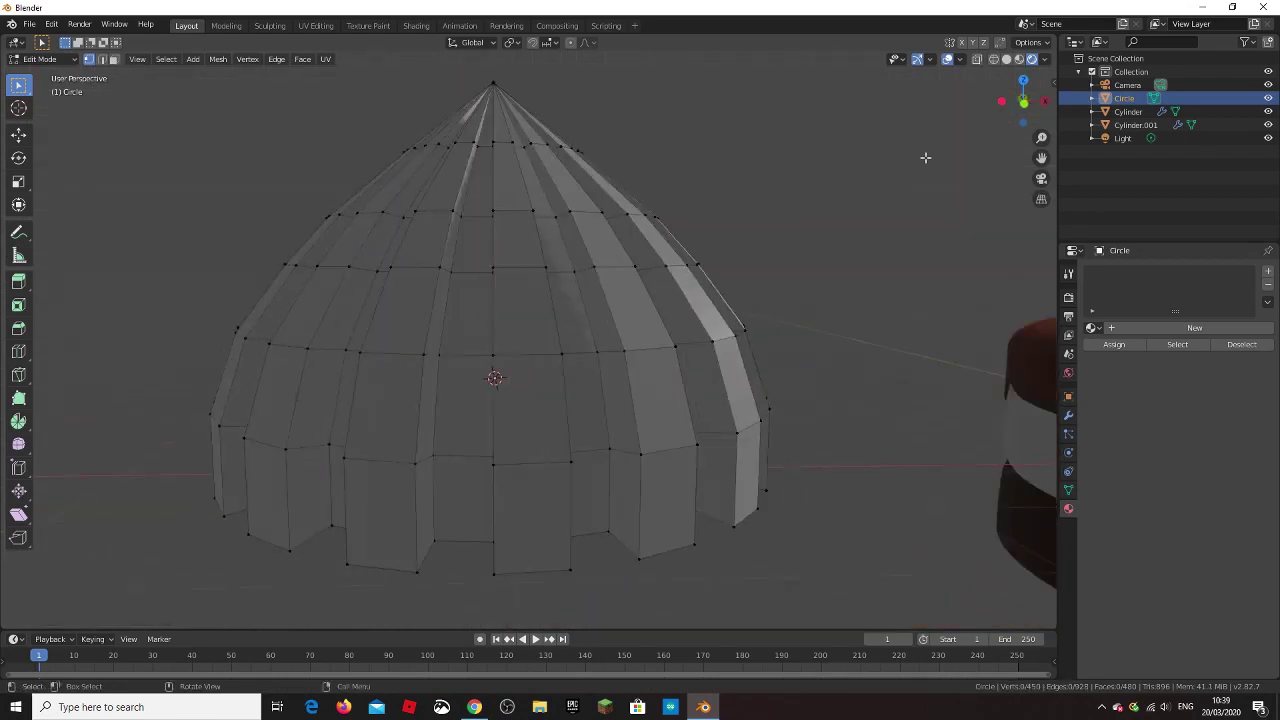
{"action": "scroll", "coordinate": [399, 326], "scroll_direction": "down", "scroll_amount": 2}
{"action": "key", "text": "shift+a"}
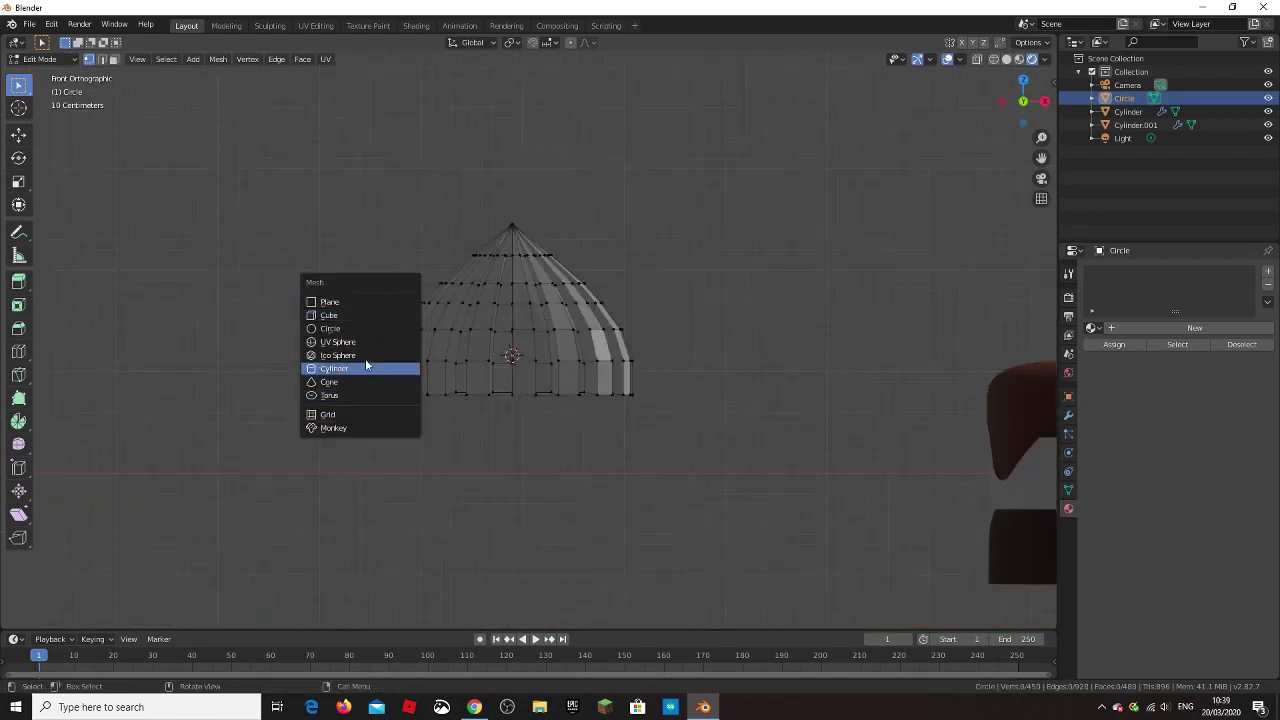
Step: Add a Lattice object in object mode, switch to wireframe, and enlarge it around the dome
{"action": "key", "text": "Escape"}
{"action": "key", "text": "Tab"}
{"action": "key", "text": "shift+a"}
{"action": "left_click", "coordinate": [195, 331]}
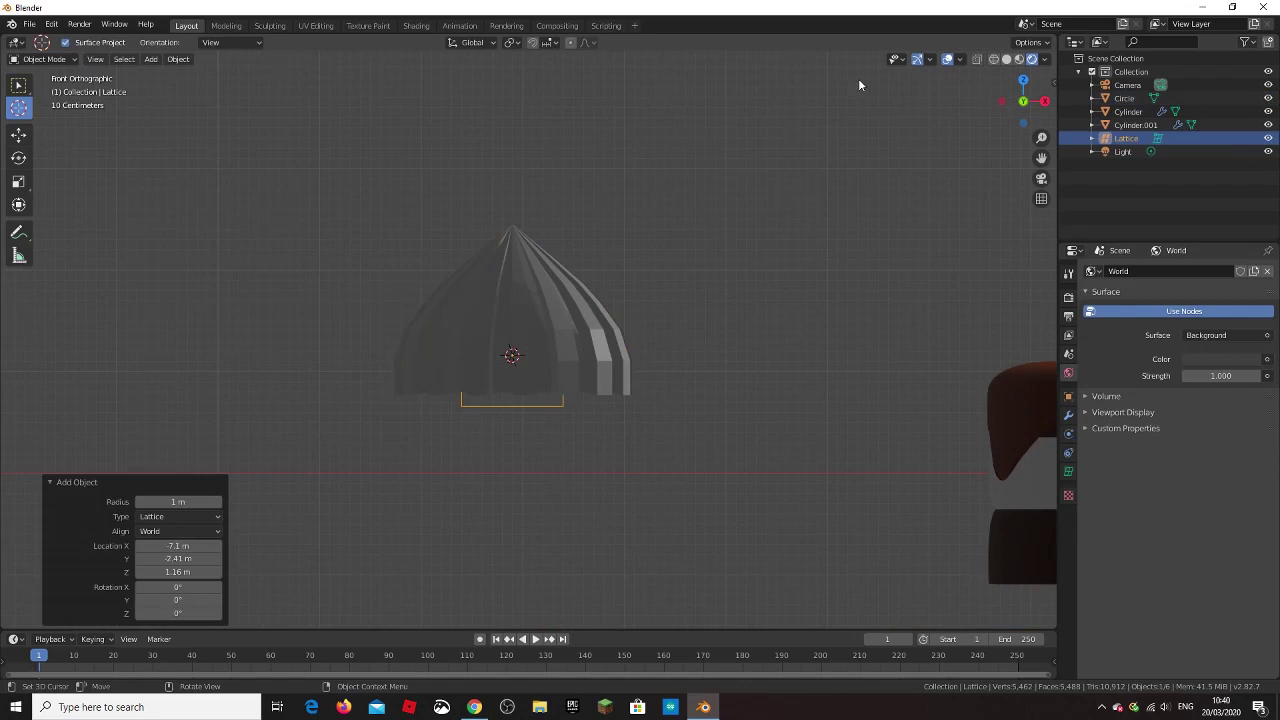
{"action": "left_click", "coordinate": [977, 60]}
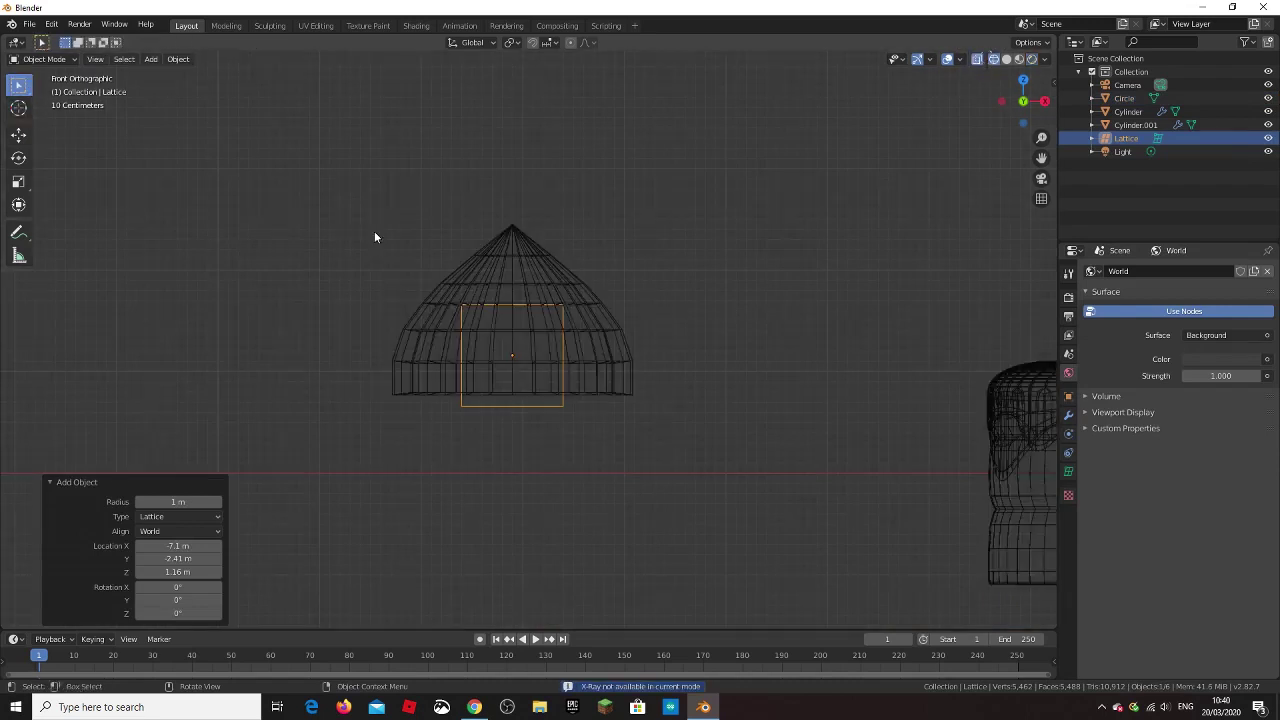
{"action": "key", "text": "s"}
{"action": "left_click", "coordinate": [765, 342]}
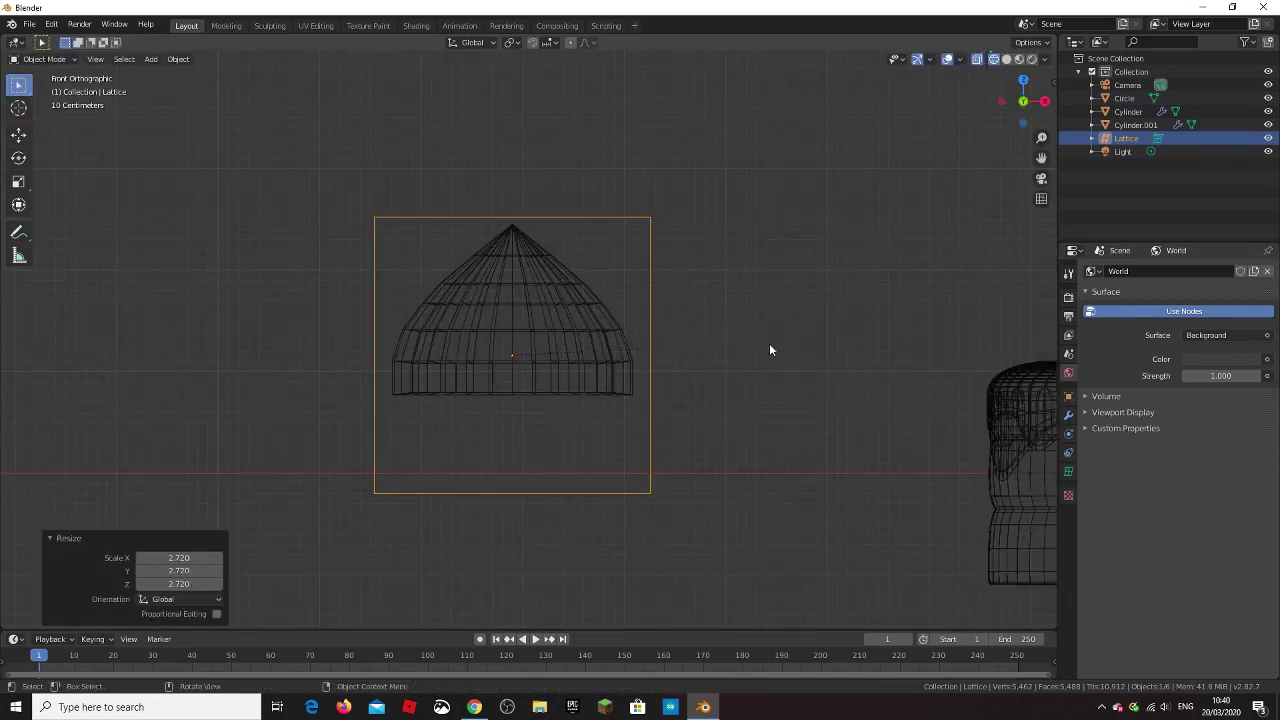
Step: Scale the lattice along Y and Z to match the dome's depth and height
{"action": "middle_click_drag", "start_coordinate": [769, 343], "coordinate": [884, 381]}
{"action": "left_click", "coordinate": [1020, 100]}
{"action": "key", "text": "s"}
{"action": "key", "text": "y"}
{"action": "left_click", "coordinate": [878, 340]}
{"action": "middle_click_drag", "start_coordinate": [878, 340], "coordinate": [713, 354]}
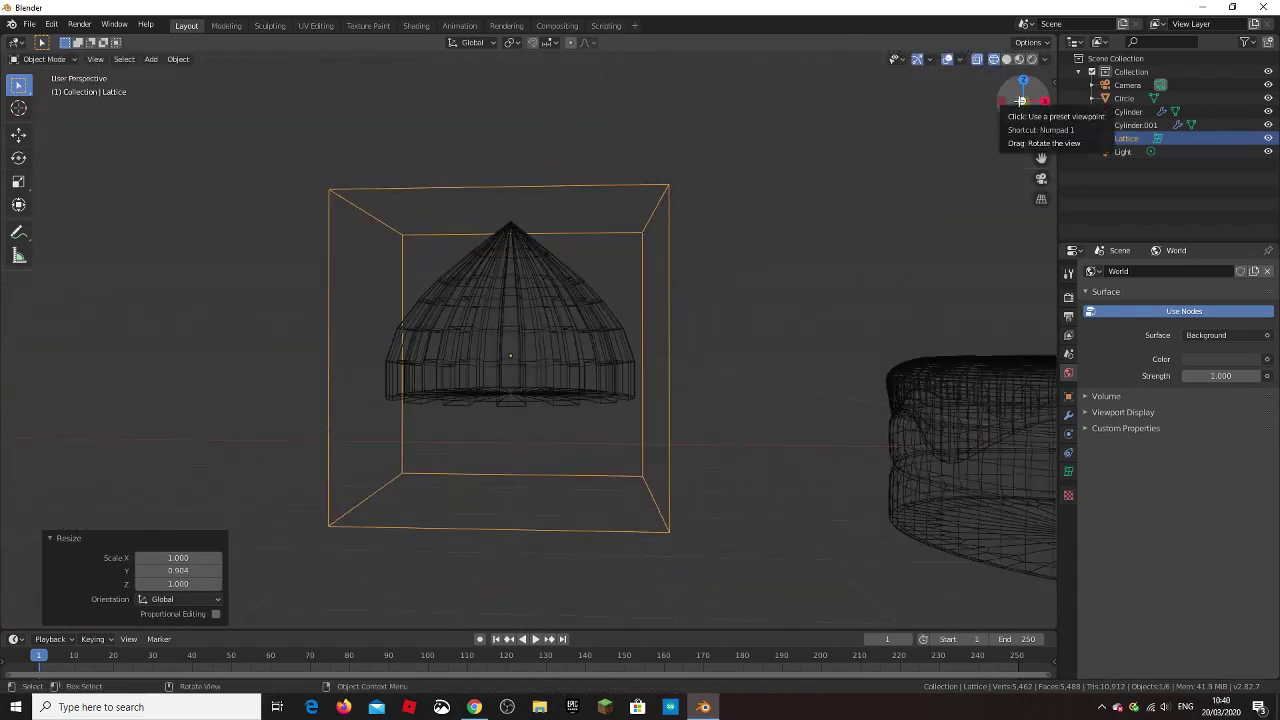
{"action": "left_click", "coordinate": [1000, 95]}
{"action": "key", "text": "s"}
{"action": "key", "text": "z"}
{"action": "left_click", "coordinate": [629, 264]}
Step: Raise the lattice vertically so it sits over the dome
{"action": "key", "text": "g"}
{"action": "key", "text": "z"}
{"action": "left_click", "coordinate": [612, 237]}
{"action": "key", "text": "s"}
{"action": "key", "text": "z"}
{"action": "key", "text": "Escape"}
{"action": "key", "text": "s"}
{"action": "key", "text": "Escape"}
{"action": "key", "text": "s"}
{"action": "key", "text": "Escape"}
{"action": "key", "text": "s"}
{"action": "key", "text": "Escape"}
Step: Fine-tune the lattice's vertical position and set its Resolution W to 6
{"action": "middle_click_drag", "start_coordinate": [777, 286], "coordinate": [774, 324]}
{"action": "left_click", "coordinate": [1023, 101]}
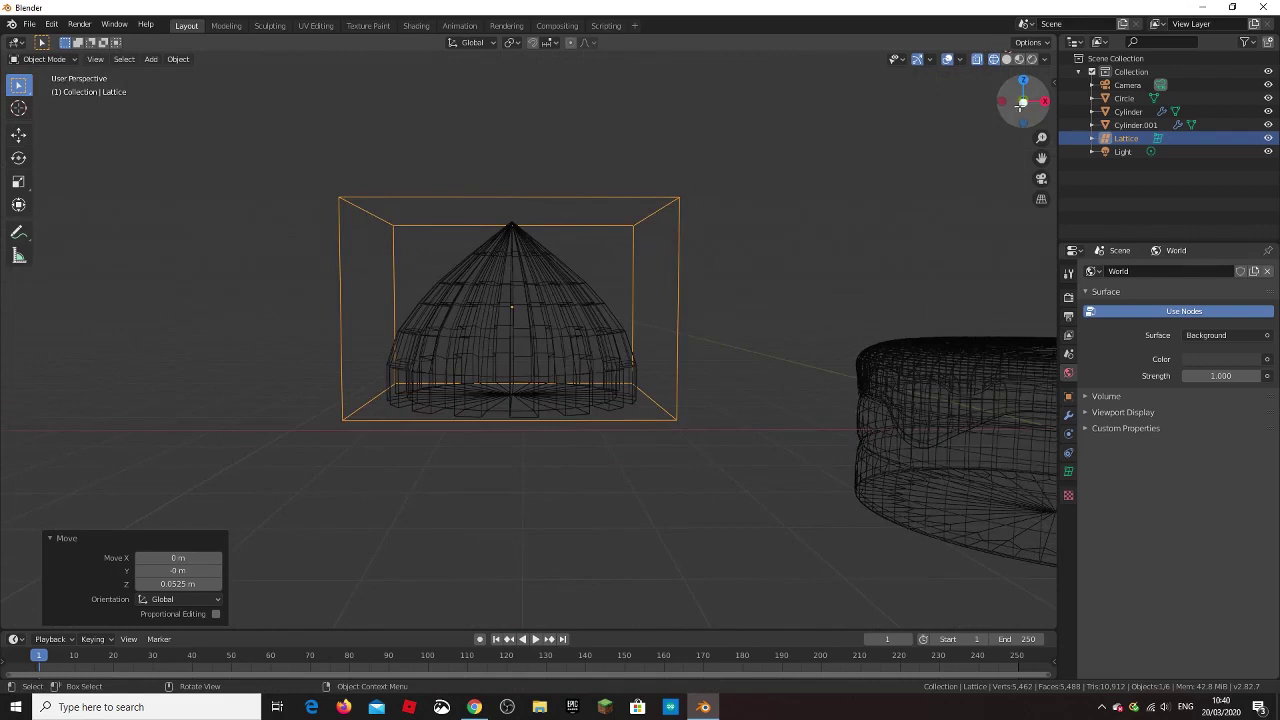
{"action": "key", "text": "g"}
{"action": "key", "text": "z"}
{"action": "left_click", "coordinate": [521, 279]}
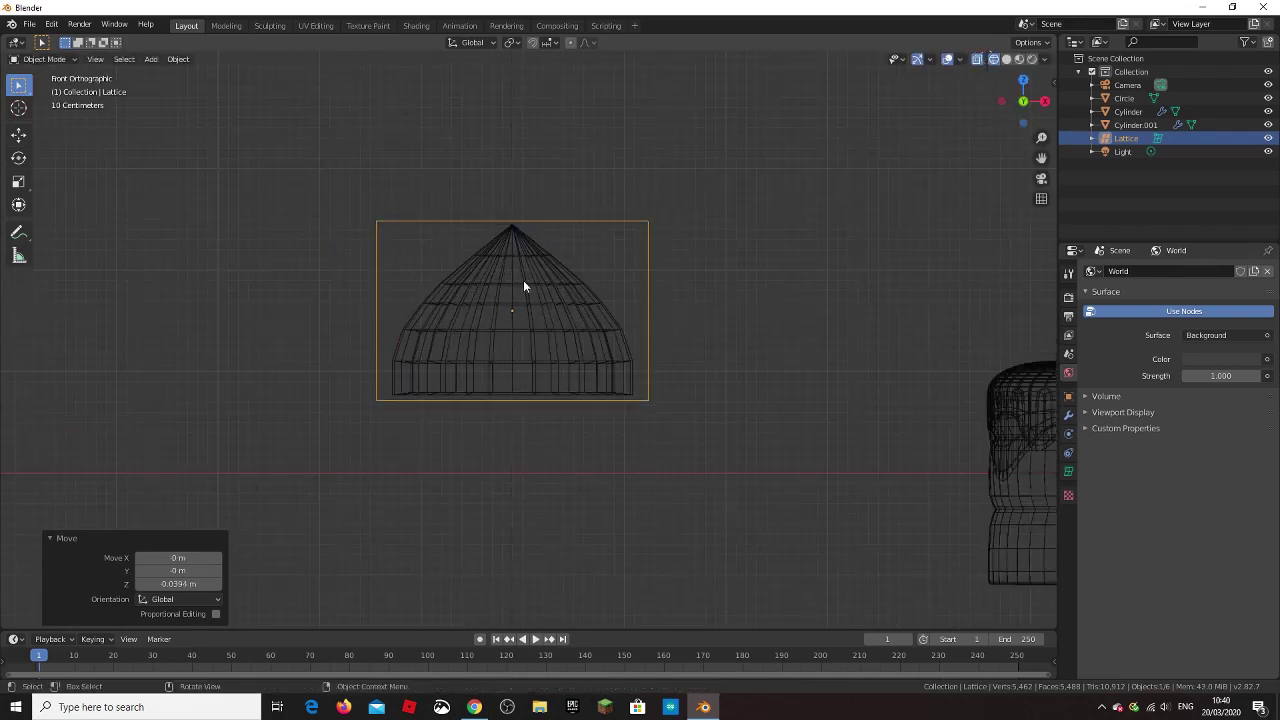
{"action": "left_click", "coordinate": [1068, 471]}
{"action": "scroll", "coordinate": [804, 372], "scroll_direction": "up", "scroll_amount": 1}
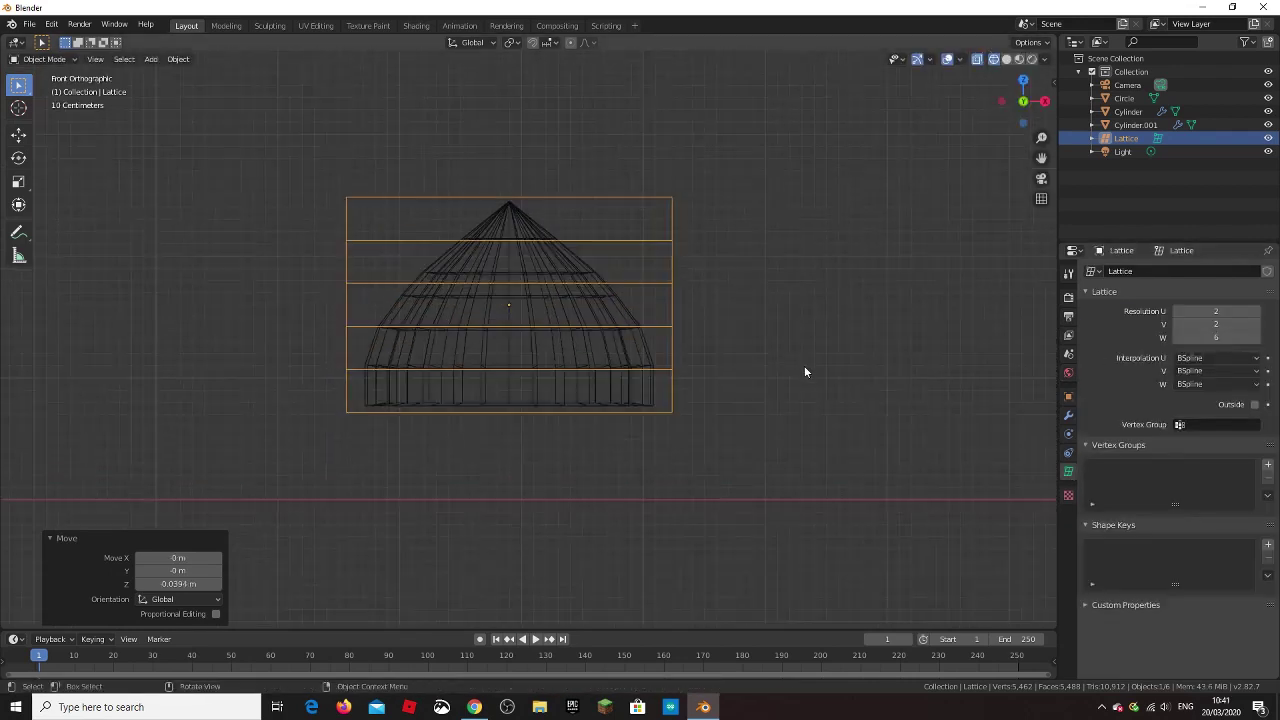
{"action": "left_click", "coordinate": [585, 350]}
Step: Add a Lattice modifier to the dome and select the lattice's top row of points
{"action": "left_click", "coordinate": [1068, 415]}
{"action": "left_click", "coordinate": [1142, 271]}
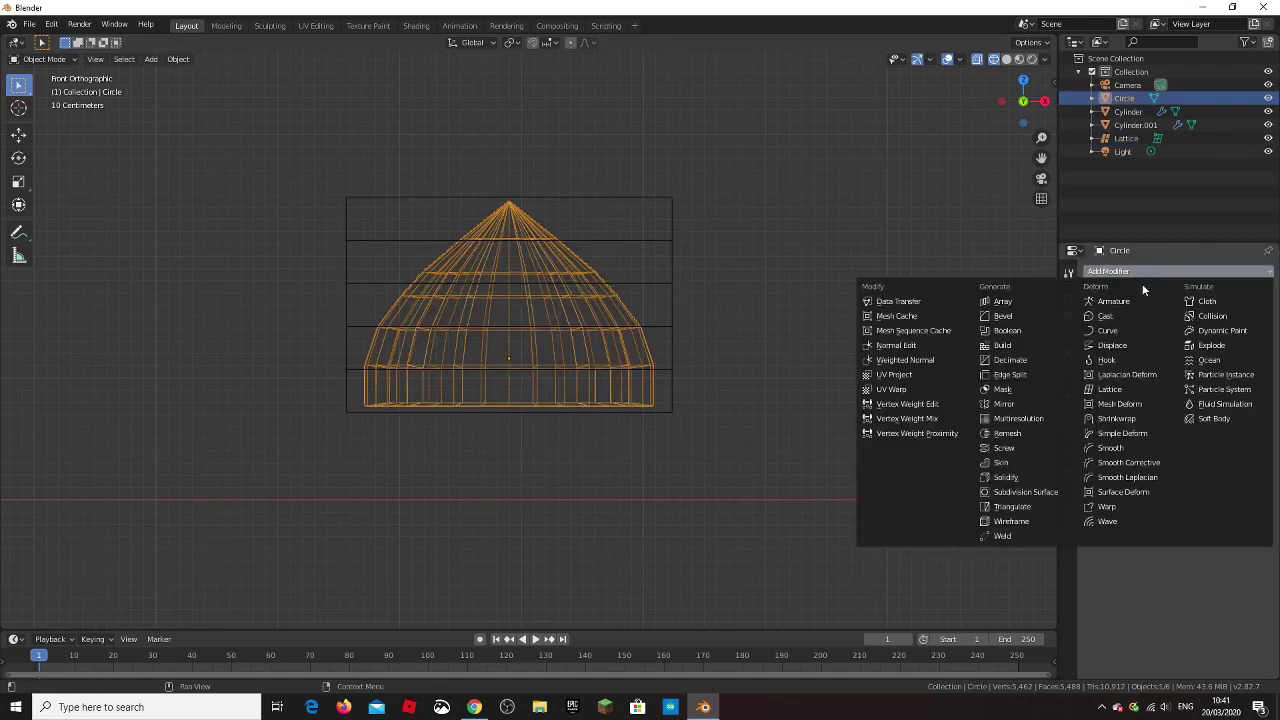
{"action": "left_click", "coordinate": [1112, 389]}
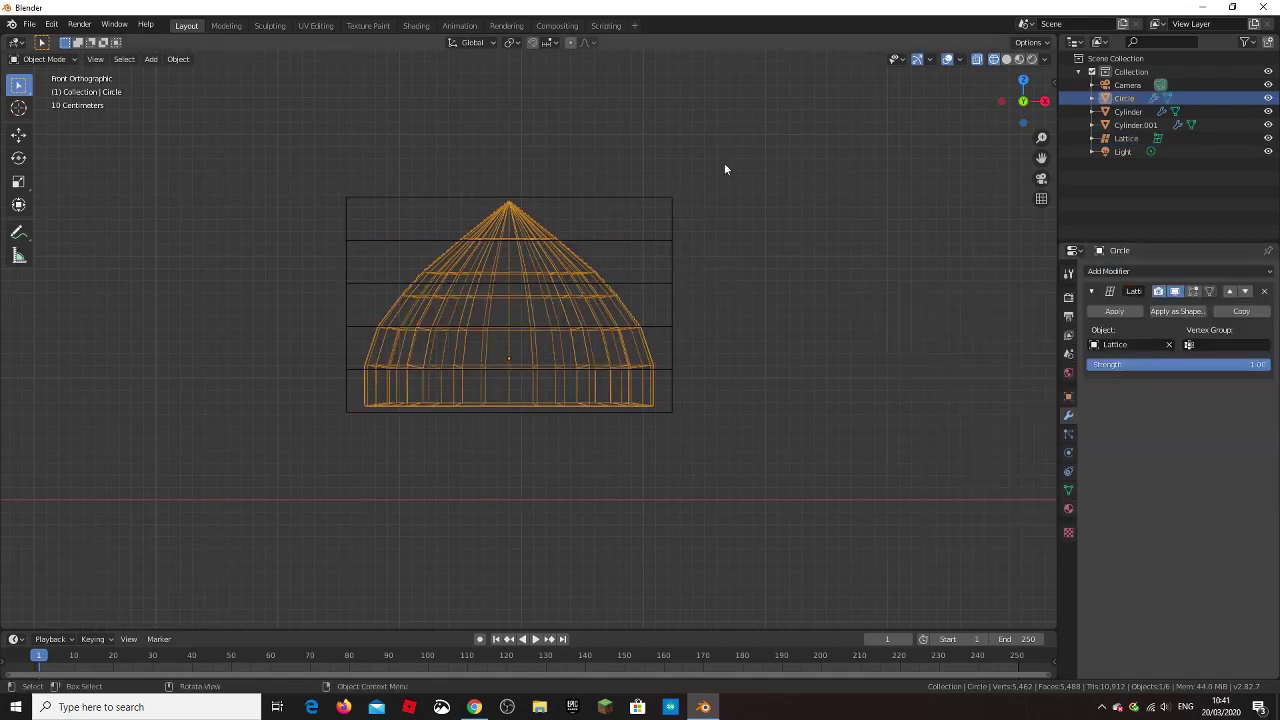
{"action": "left_click", "coordinate": [450, 197]}
{"action": "key", "text": "Tab"}
{"action": "left_click_drag", "start_coordinate": [318, 184], "coordinate": [720, 217]}
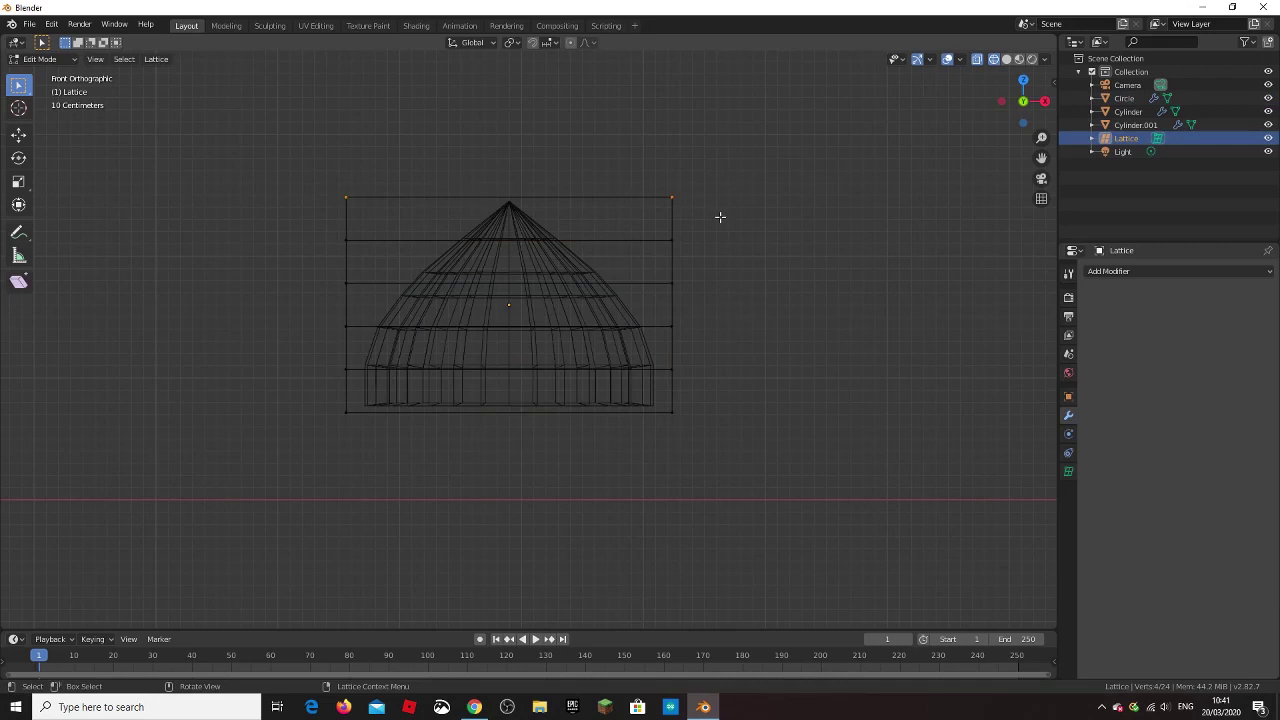
{"action": "left_click", "coordinate": [1005, 60]}
Step: Rotate the lattice's top points around Z to twist the dome into a swirl
{"action": "key", "text": "r"}
{"action": "key", "text": "z"}
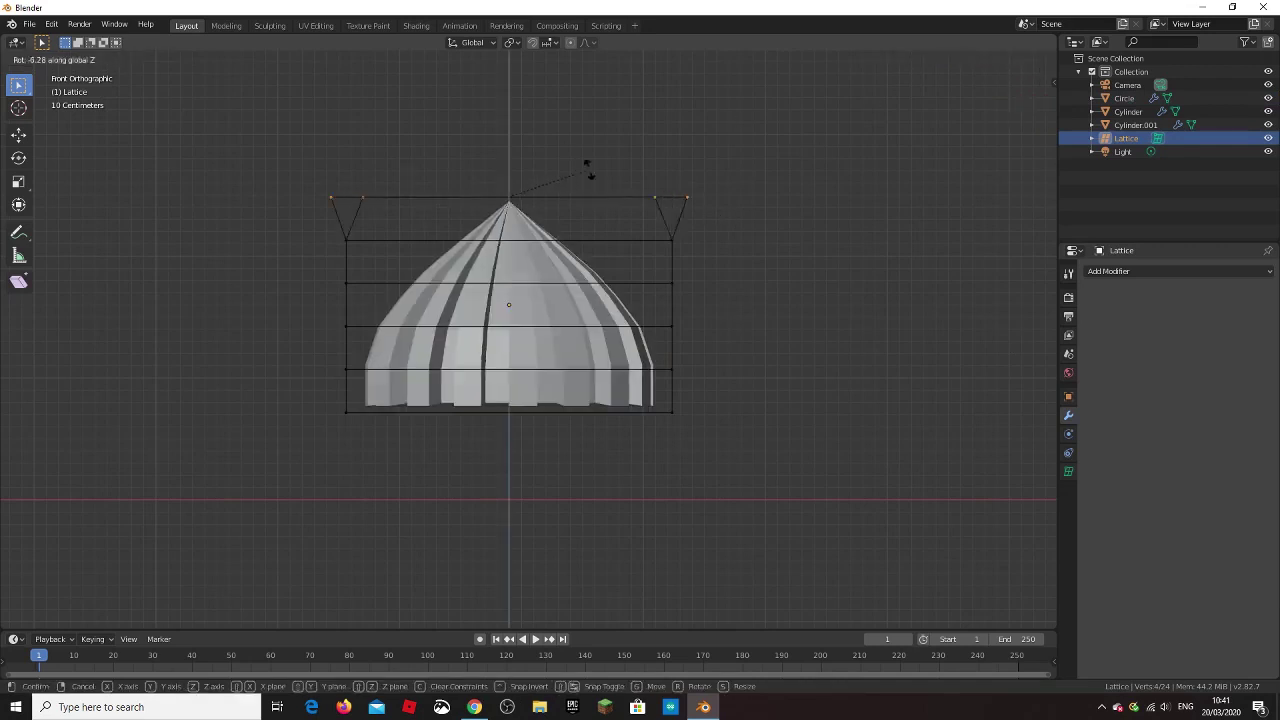
{"action": "key", "text": "Escape"}
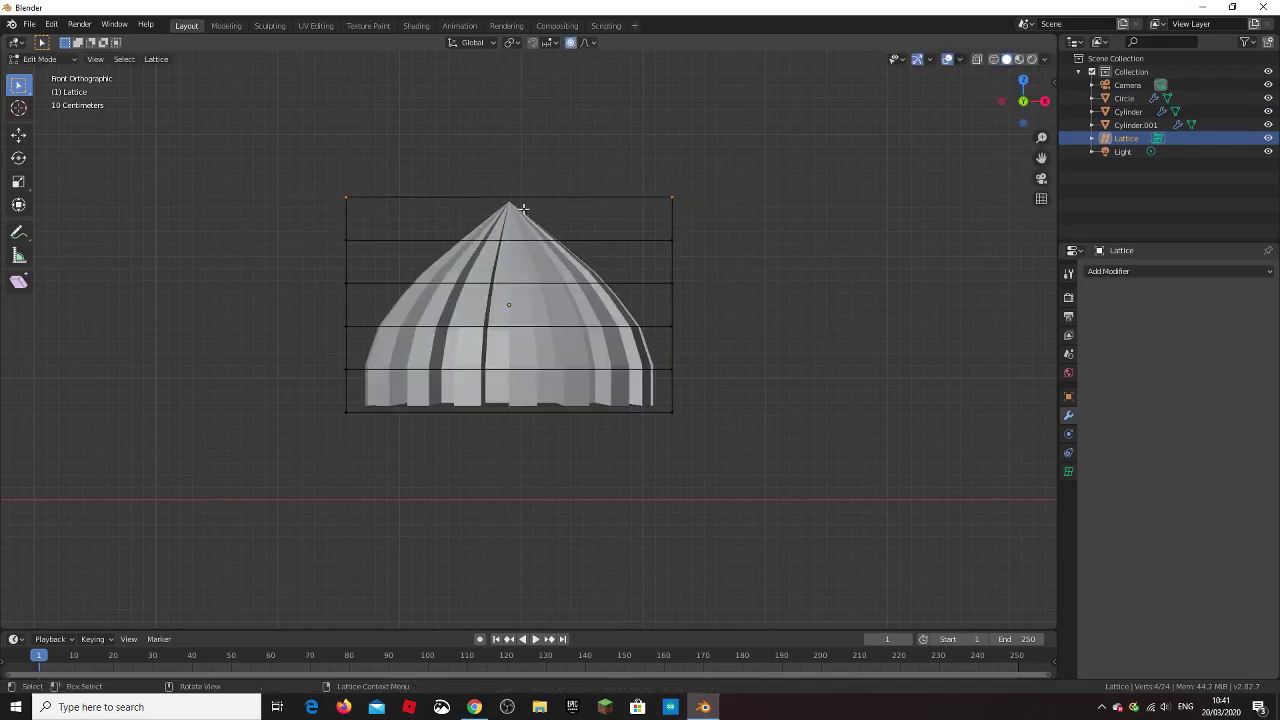
{"action": "key", "text": "r"}
{"action": "key", "text": "z"}
{"action": "scroll", "coordinate": [560, 170], "scroll_direction": "down", "scroll_amount": 4}
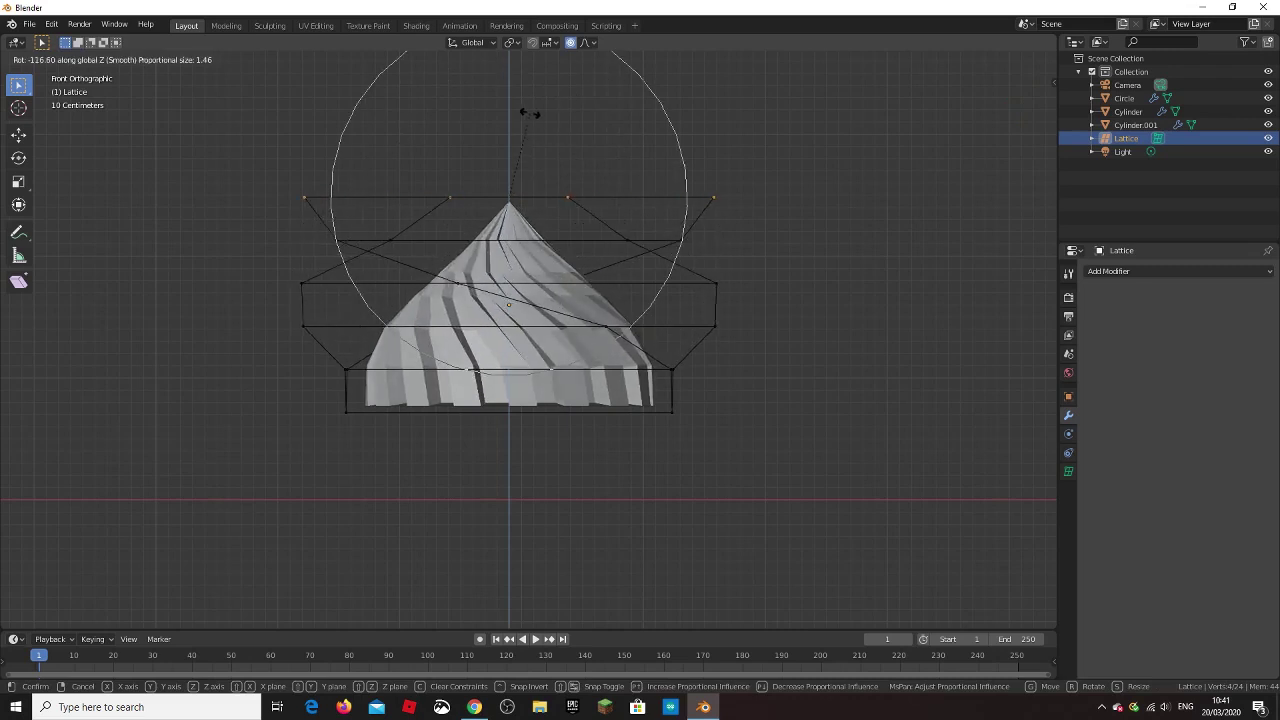
{"action": "left_click", "coordinate": [603, 128]}
{"action": "key", "text": "Tab"}
Step: Apply the Lattice modifier on the dome and delete the lattice object
{"action": "left_click", "coordinate": [549, 255]}
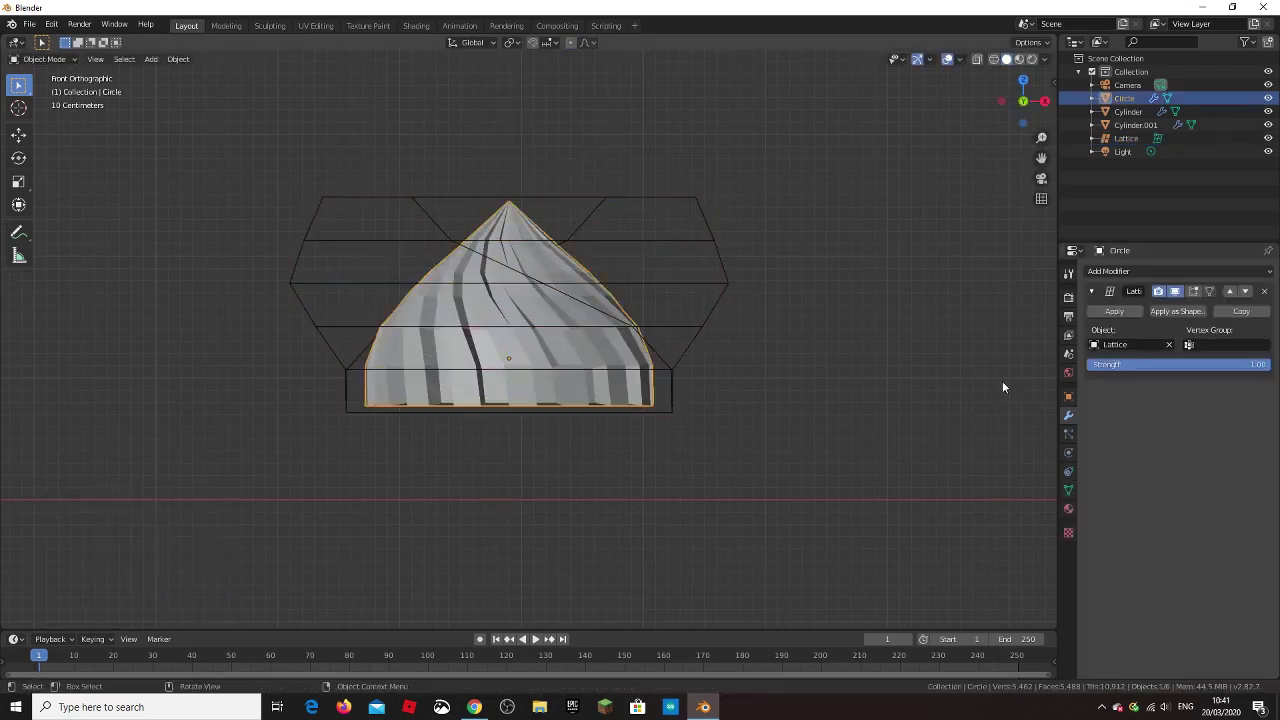
{"action": "left_click", "coordinate": [1114, 311]}
{"action": "left_click", "coordinate": [666, 200]}
{"action": "right_click", "coordinate": [640, 336]}
{"action": "left_click", "coordinate": [640, 336]}
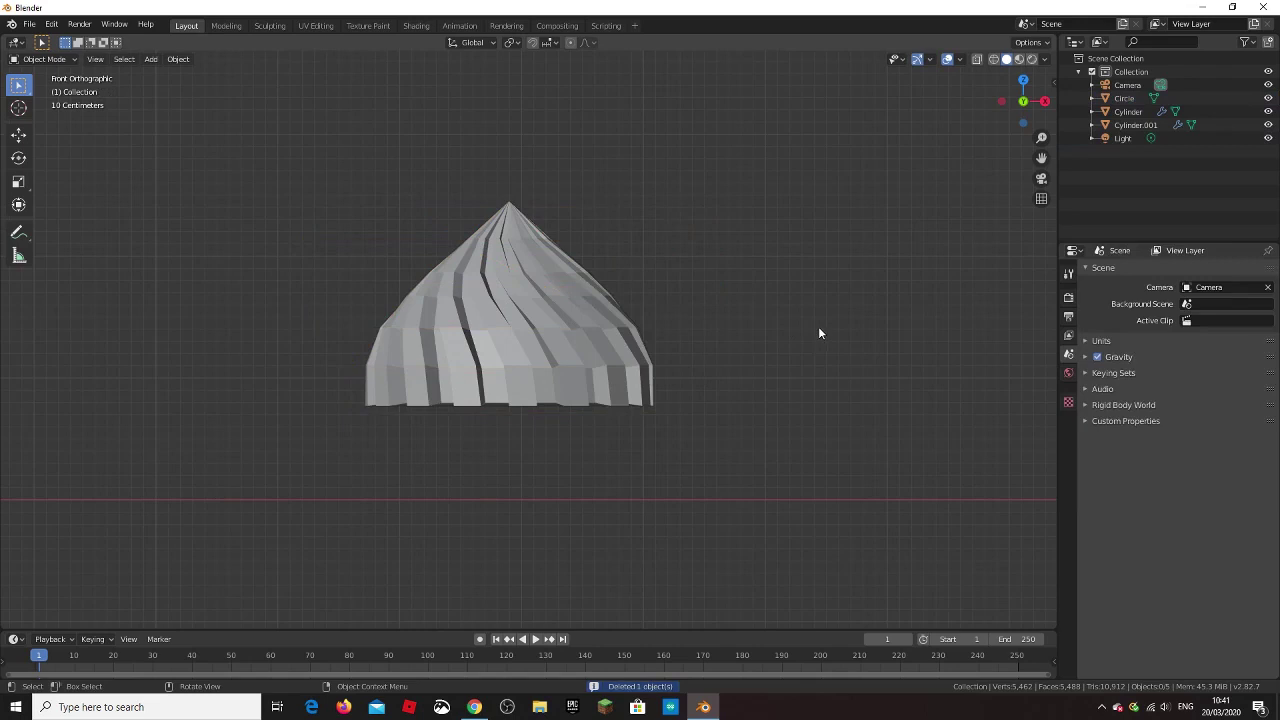
Step: Shade the dome smooth and add a Subdivision Surface modifier
{"action": "left_click", "coordinate": [592, 334]}
{"action": "right_click", "coordinate": [592, 334]}
{"action": "left_click", "coordinate": [528, 126]}
{"action": "left_click", "coordinate": [1150, 271]}
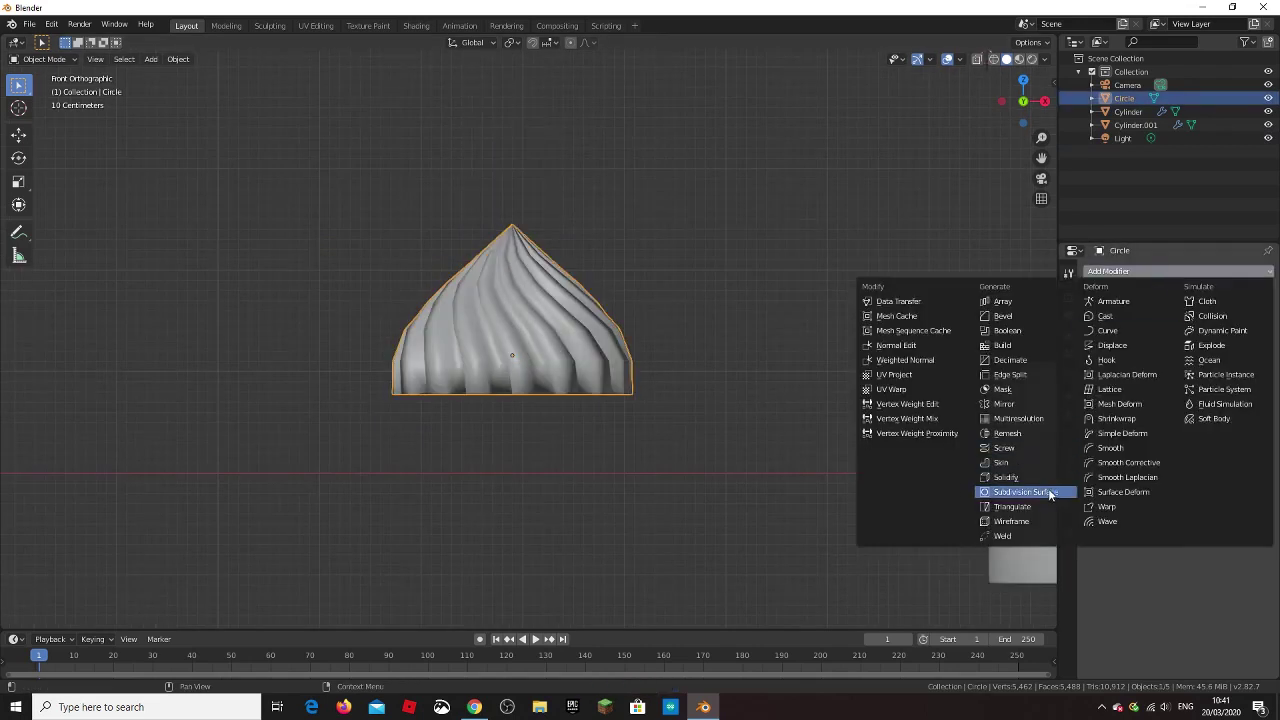
{"action": "left_click", "coordinate": [1050, 495]}
Step: Scale the dollop down to 0.741
{"action": "middle_click_drag", "start_coordinate": [709, 368], "coordinate": [680, 434]}
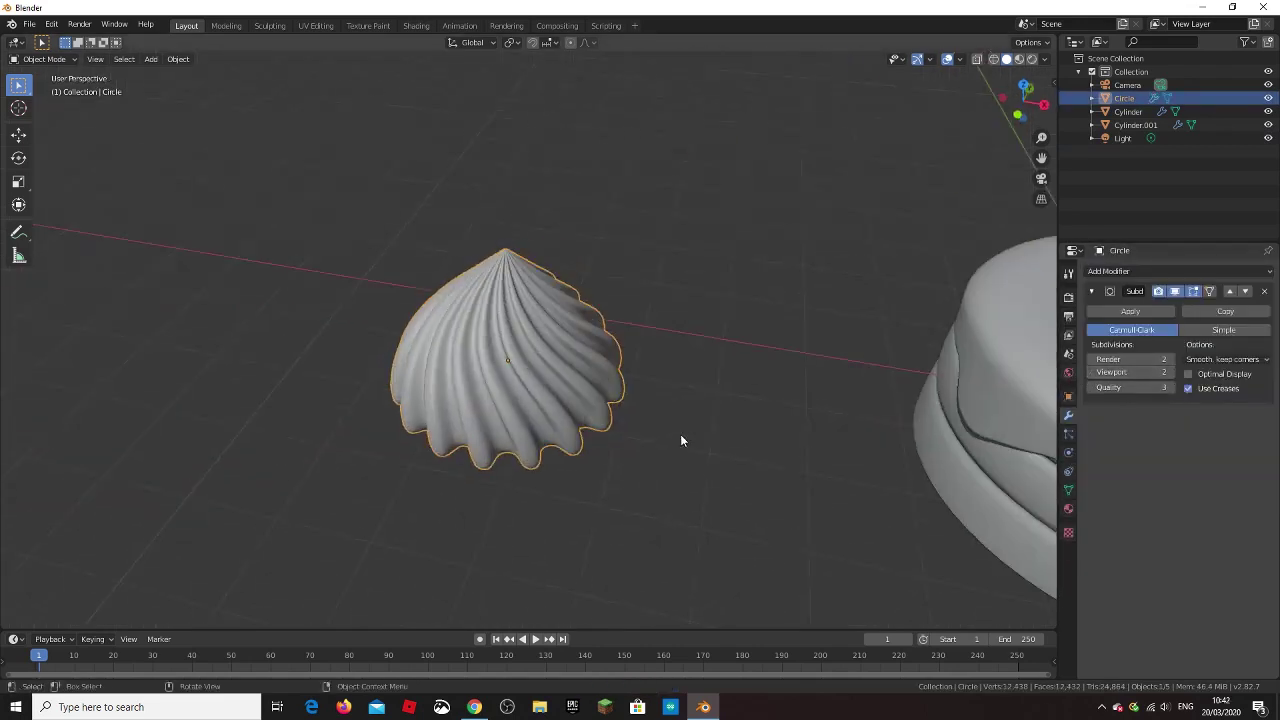
{"action": "key", "text": "s"}
{"action": "left_click", "coordinate": [657, 349]}
{"action": "key", "text": "s"}
{"action": "left_click", "coordinate": [645, 340]}
{"action": "middle_click_drag", "start_coordinate": [645, 340], "coordinate": [652, 314]}
Step: Move the swirled dome onto the cake top along X in front view and Y in side view
{"action": "key", "text": "KP_1"}
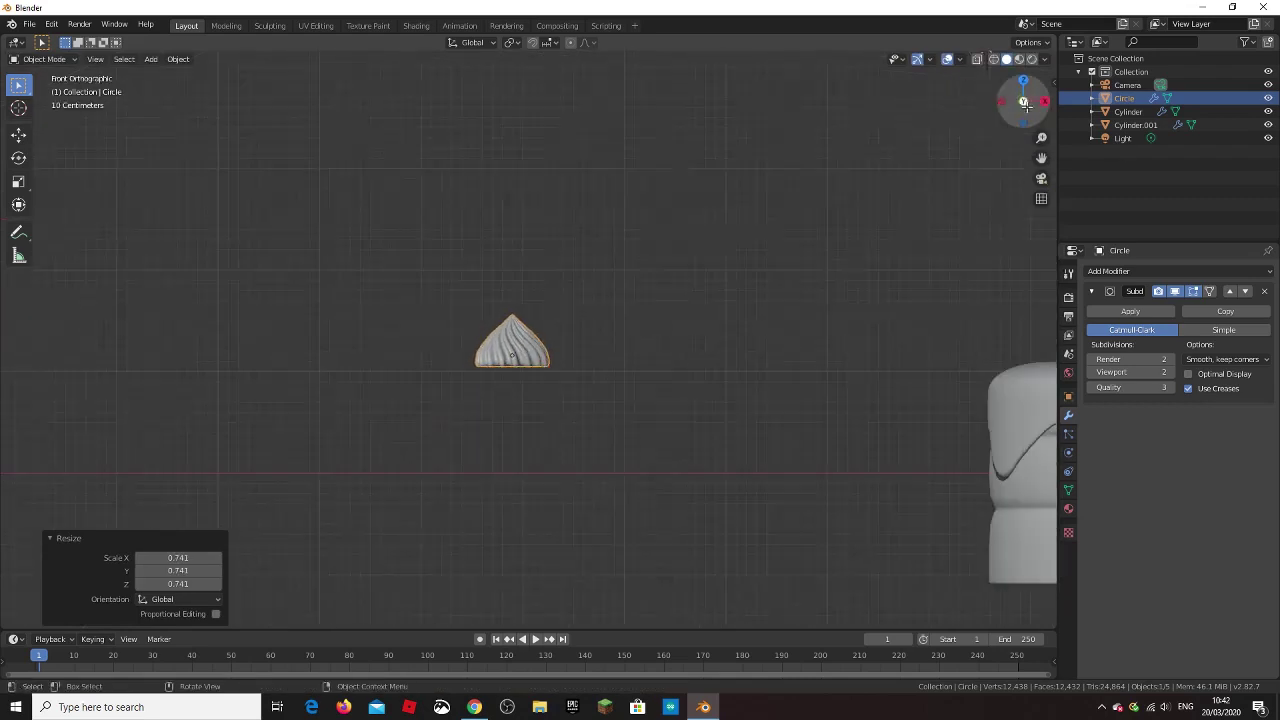
{"action": "middle_click_drag", "start_coordinate": [886, 351], "coordinate": [601, 363], "text": "shift"}
{"action": "key", "text": "g"}
{"action": "key", "text": "x"}
{"action": "left_click", "coordinate": [893, 361]}
{"action": "mouse_move", "coordinate": [893, 361]}
{"action": "middle_mouse_down"}
{"action": "mouse_move", "coordinate": [790, 488]}
{"action": "mouse_move", "coordinate": [1068, 203]}
{"action": "middle_mouse_up"}
{"action": "key", "text": "KP_3"}
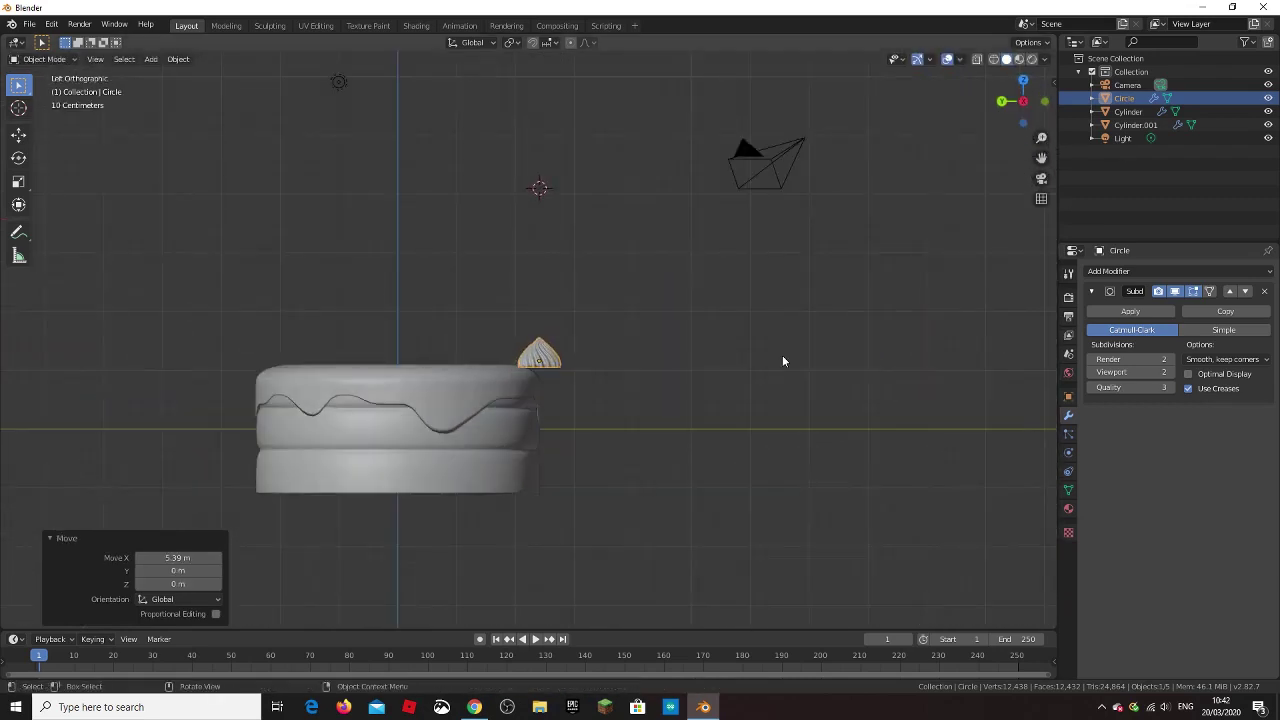
{"action": "key", "text": "g"}
{"action": "key", "text": "y"}
{"action": "left_click", "coordinate": [705, 361]}
{"action": "mouse_move", "coordinate": [705, 361]}
{"action": "middle_mouse_down"}
{"action": "mouse_move", "coordinate": [659, 474]}
{"action": "mouse_move", "coordinate": [796, 452]}
{"action": "mouse_move", "coordinate": [796, 282]}
{"action": "middle_mouse_up"}
Step: In Top view, place the dollop at the rim and duplicate it into four dollops around the edge
{"action": "key", "text": "KP_7"}
{"action": "key", "text": "g"}
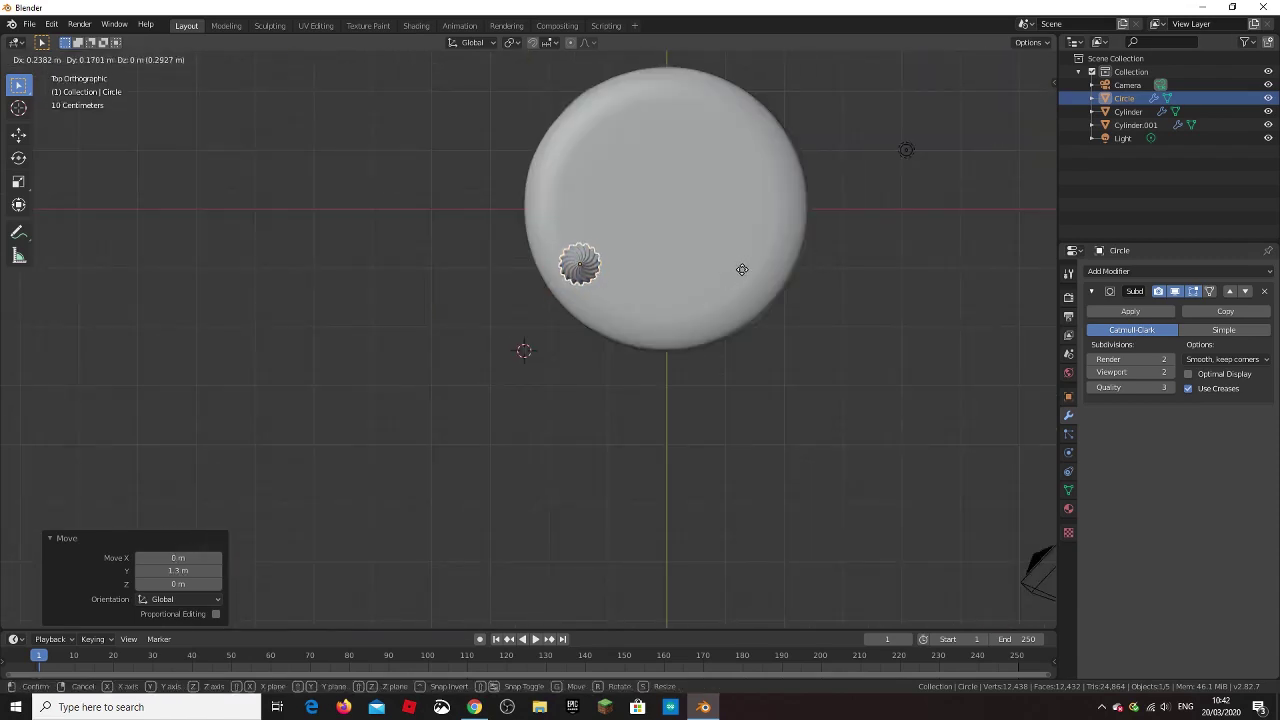
{"action": "left_click", "coordinate": [828, 105]}
{"action": "key", "text": "shift+d"}
{"action": "left_click", "coordinate": [788, 333]}
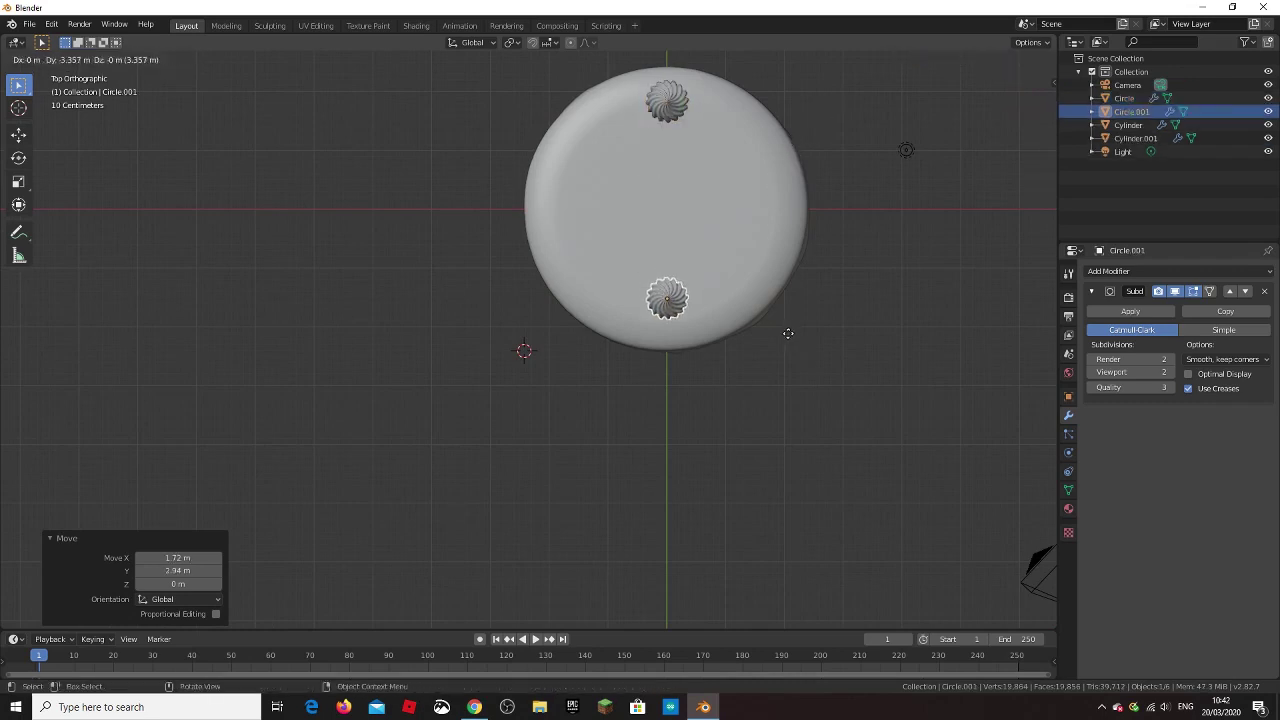
{"action": "key", "text": "shift+d"}
{"action": "left_click", "coordinate": [896, 240]}
{"action": "key", "text": "shift+d"}
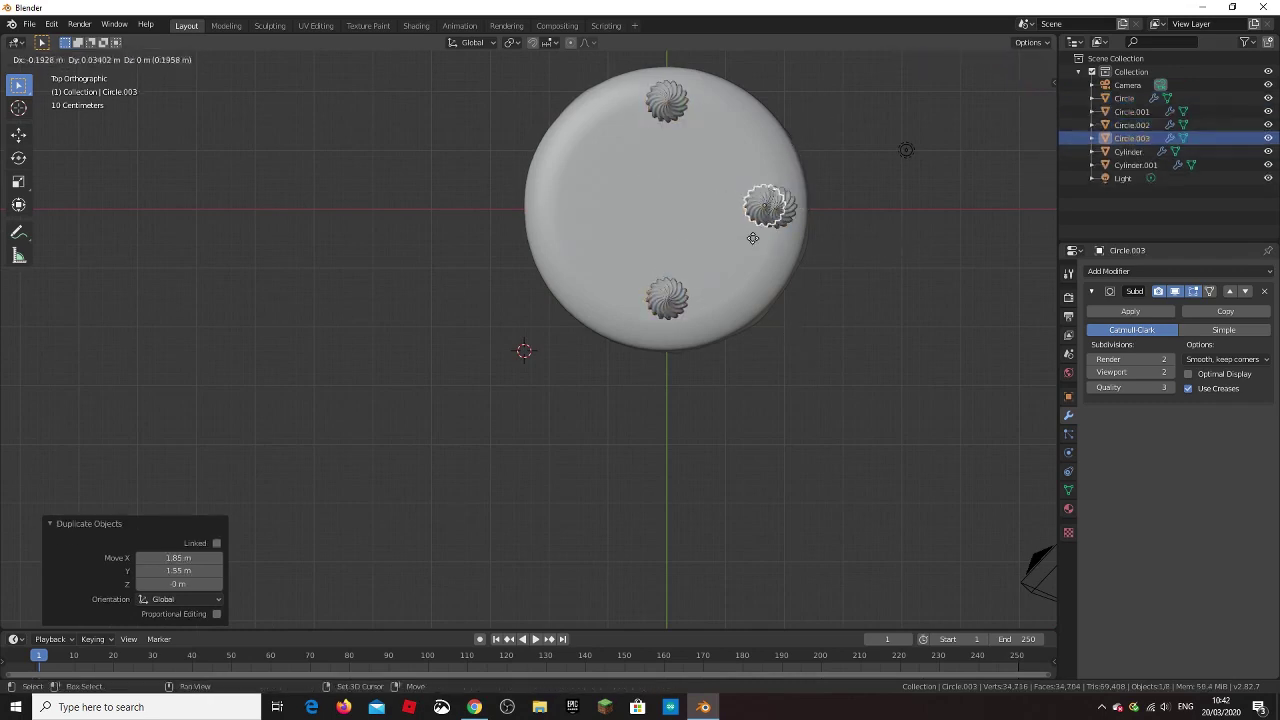
{"action": "left_click", "coordinate": [775, 206]}
{"action": "key", "text": "g"}
{"action": "left_click", "coordinate": [781, 206]}
Step: Adjust the top dollop and duplicate four more, completing eight dollops around the rim
{"action": "left_click", "coordinate": [667, 102]}
{"action": "key", "text": "g"}
{"action": "left_click", "coordinate": [665, 88]}
{"action": "left_click", "coordinate": [669, 288]}
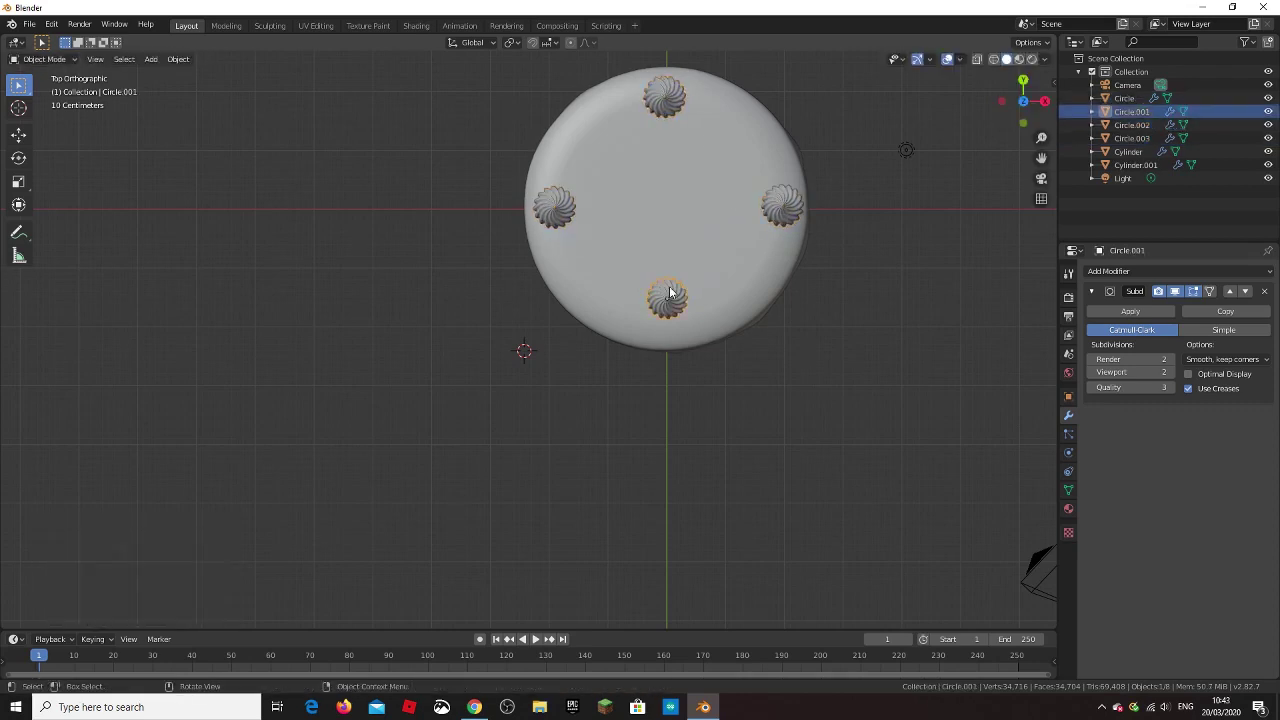
{"action": "key", "text": "shift+d"}
{"action": "left_click", "coordinate": [669, 292]}
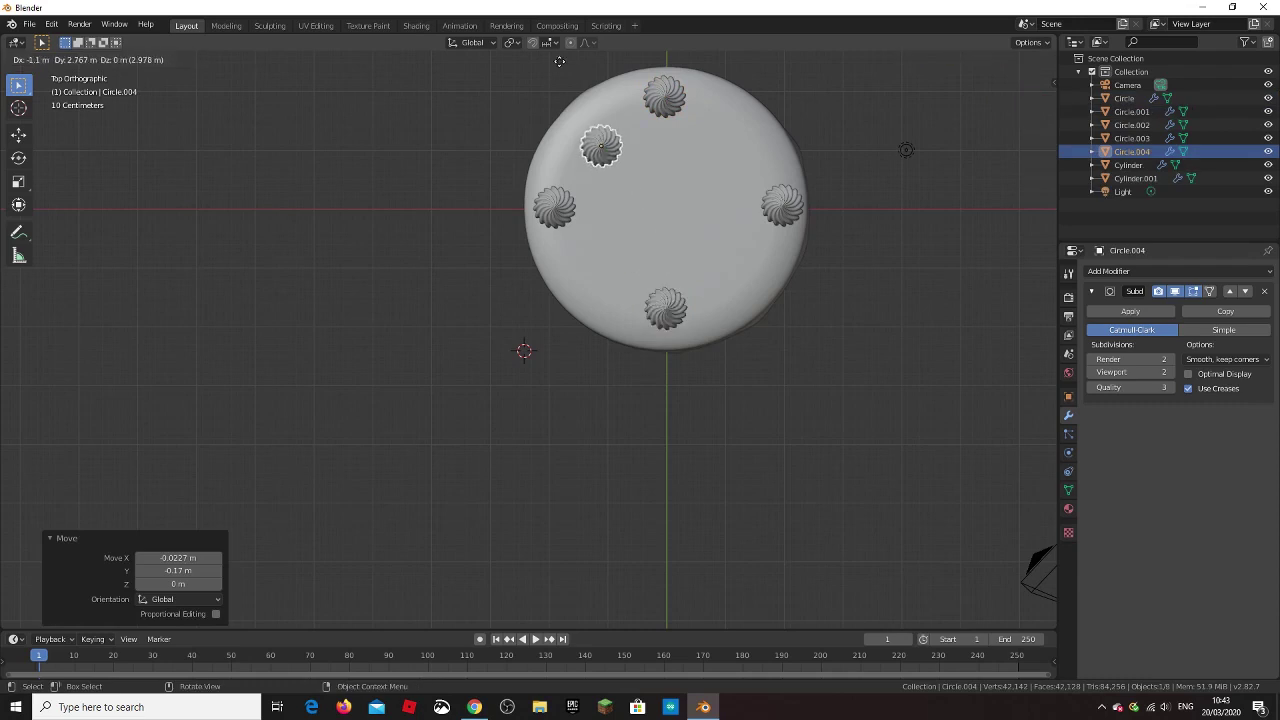
{"action": "left_click", "coordinate": [551, 52]}
{"action": "key", "text": "shift+d"}
{"action": "left_click", "coordinate": [578, 418]}
{"action": "key", "text": "shift+d"}
{"action": "left_click", "coordinate": [749, 414]}
{"action": "key", "text": "shift+d"}
{"action": "left_click", "coordinate": [749, 281]}
Step: Switch the viewport to rendered shading and view the cake from a close, low angle
{"action": "middle_click_drag", "start_coordinate": [707, 426], "coordinate": [812, 328]}
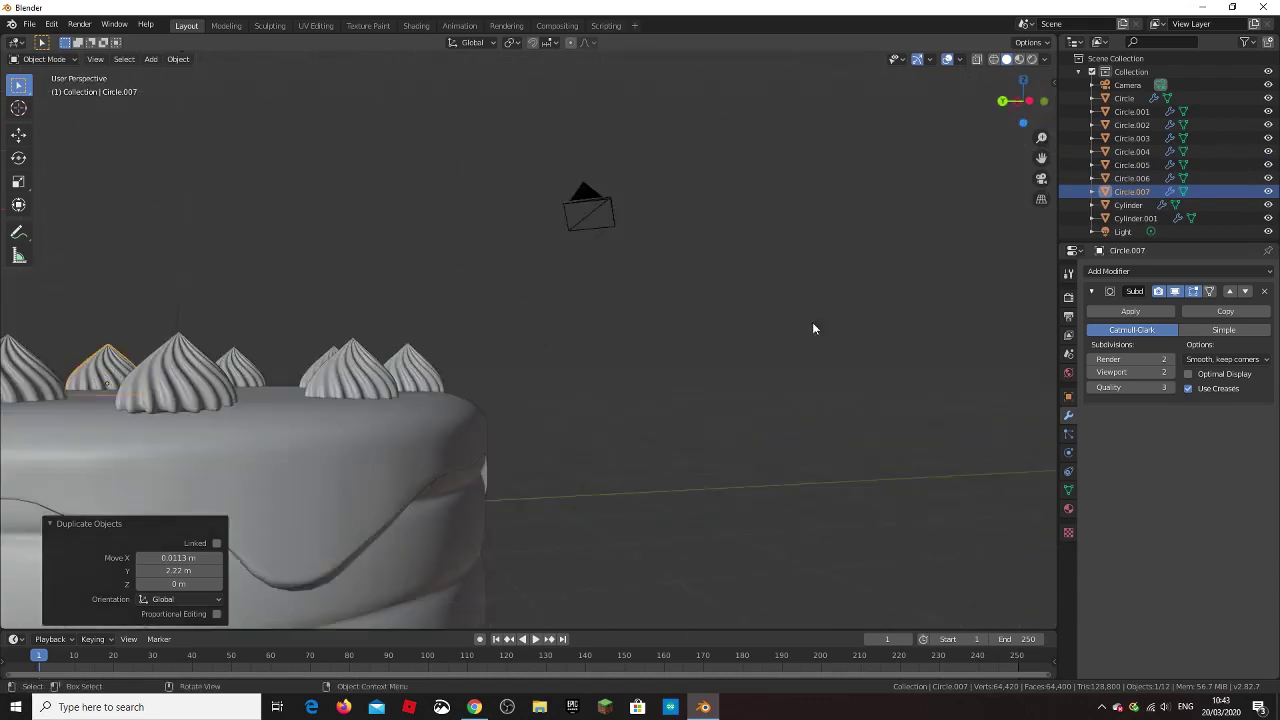
{"action": "scroll", "coordinate": [812, 328], "scroll_direction": "down", "scroll_amount": 5}
{"action": "key", "text": "z"}
{"action": "mouse_move", "coordinate": [851, 443]}
{"action": "middle_mouse_down"}
{"action": "mouse_move", "coordinate": [769, 495]}
{"action": "mouse_move", "coordinate": [600, 430]}
{"action": "middle_mouse_up"}
Step: Tint the front centre dollop's base colour pink (E798DC)
{"action": "left_click", "coordinate": [500, 390]}
{"action": "left_click", "coordinate": [743, 358]}
{"action": "left_click", "coordinate": [528, 363]}
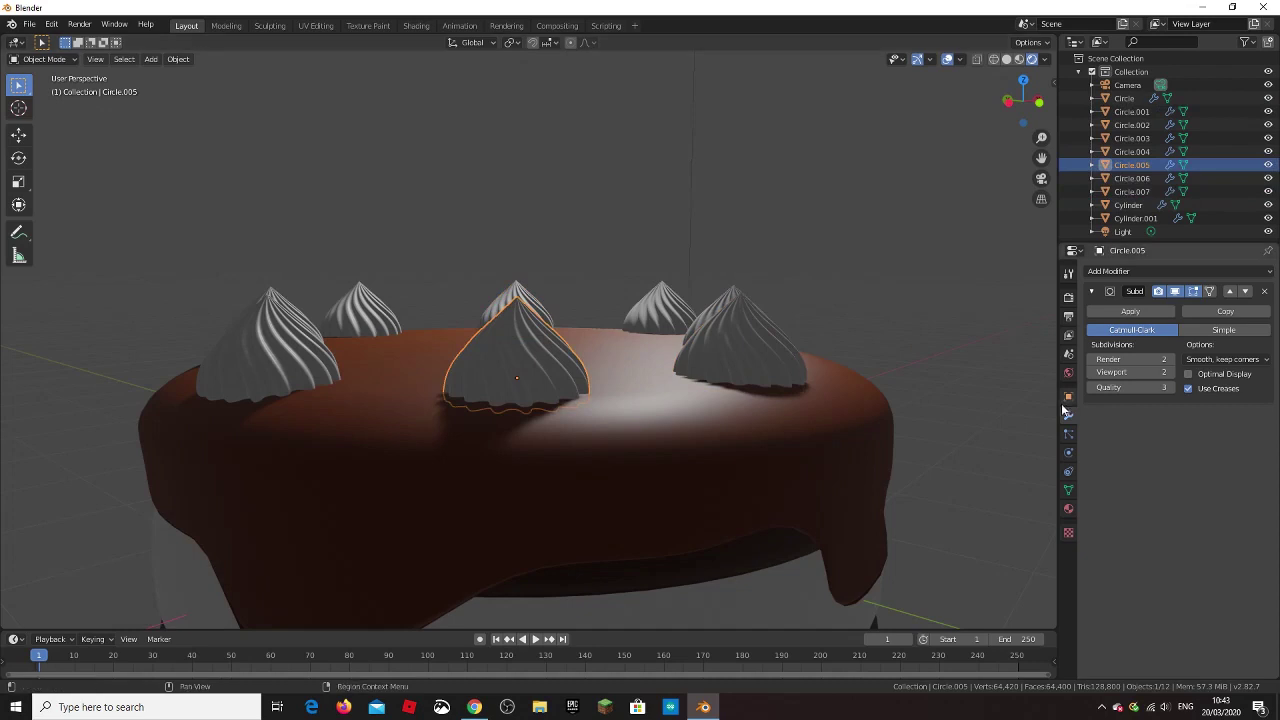
{"action": "left_click", "coordinate": [1068, 508]}
{"action": "left_click", "coordinate": [1195, 340]}
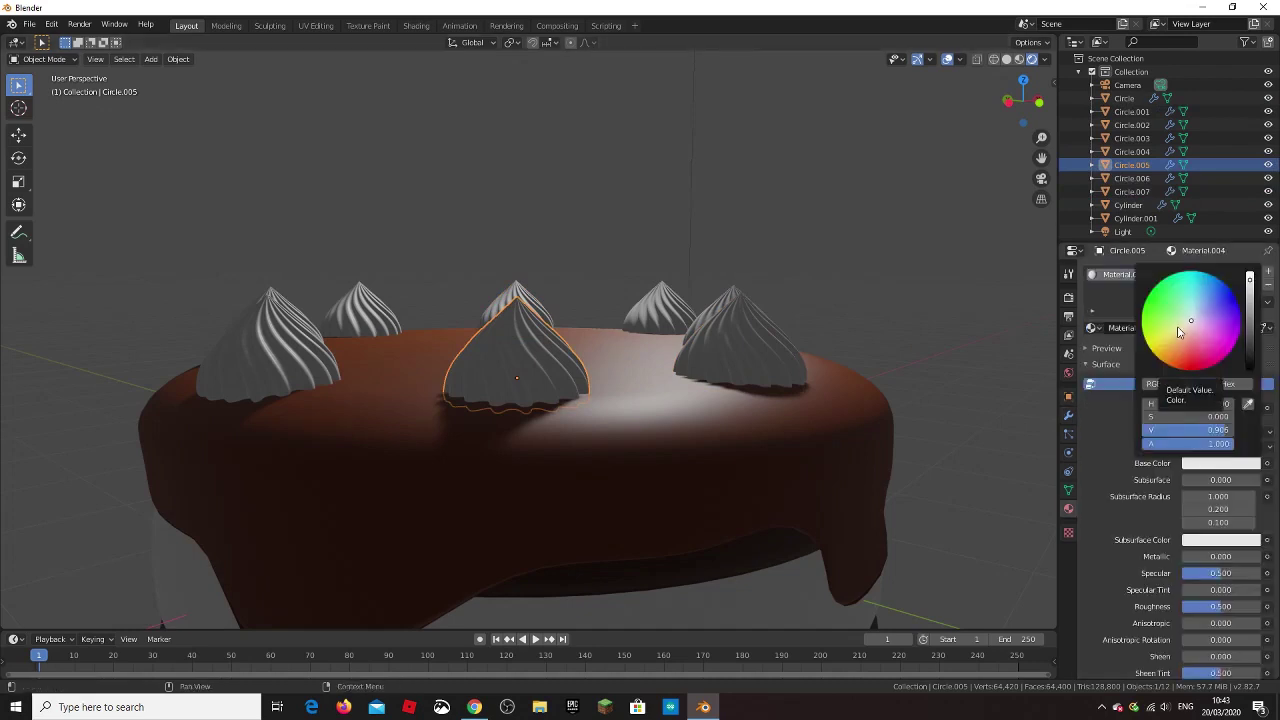
{"action": "left_click", "coordinate": [1205, 328]}
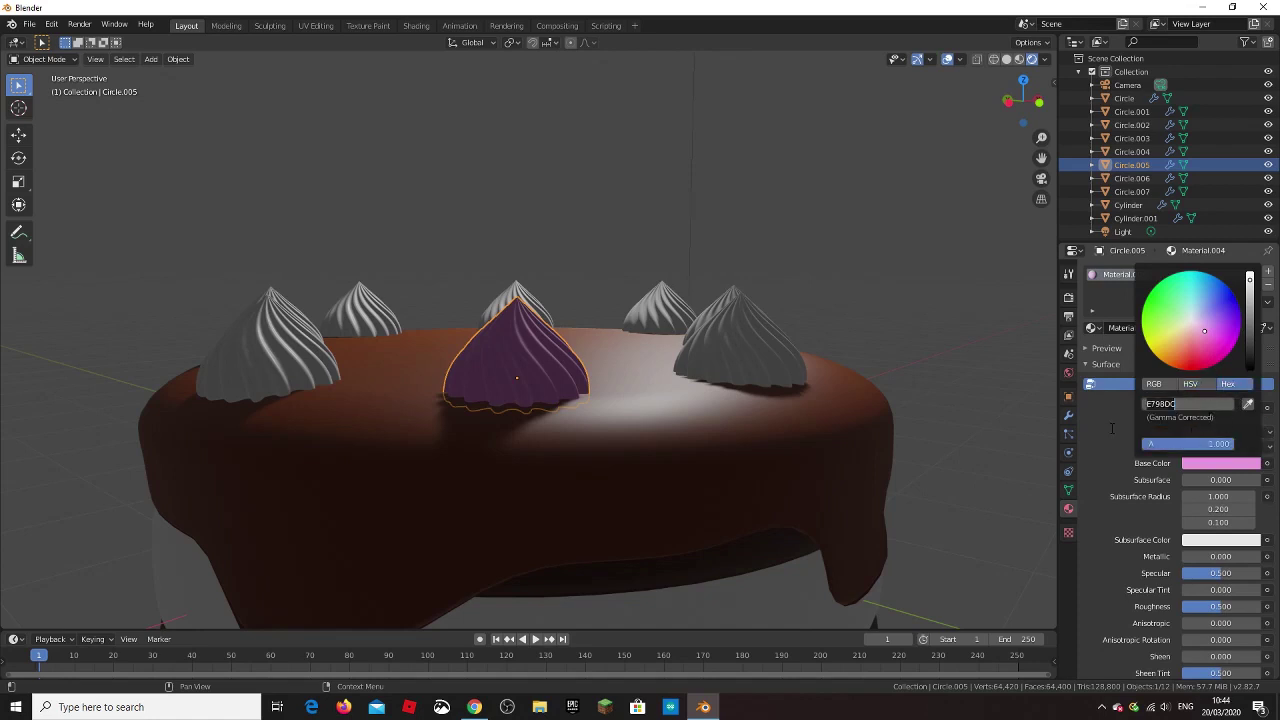
{"action": "key", "text": "Return"}
Step: Give two more dollops their own new materials with pink E798DC base colour
{"action": "left_click", "coordinate": [740, 350]}
{"action": "left_click", "coordinate": [1180, 327]}
{"action": "left_click", "coordinate": [1220, 463]}
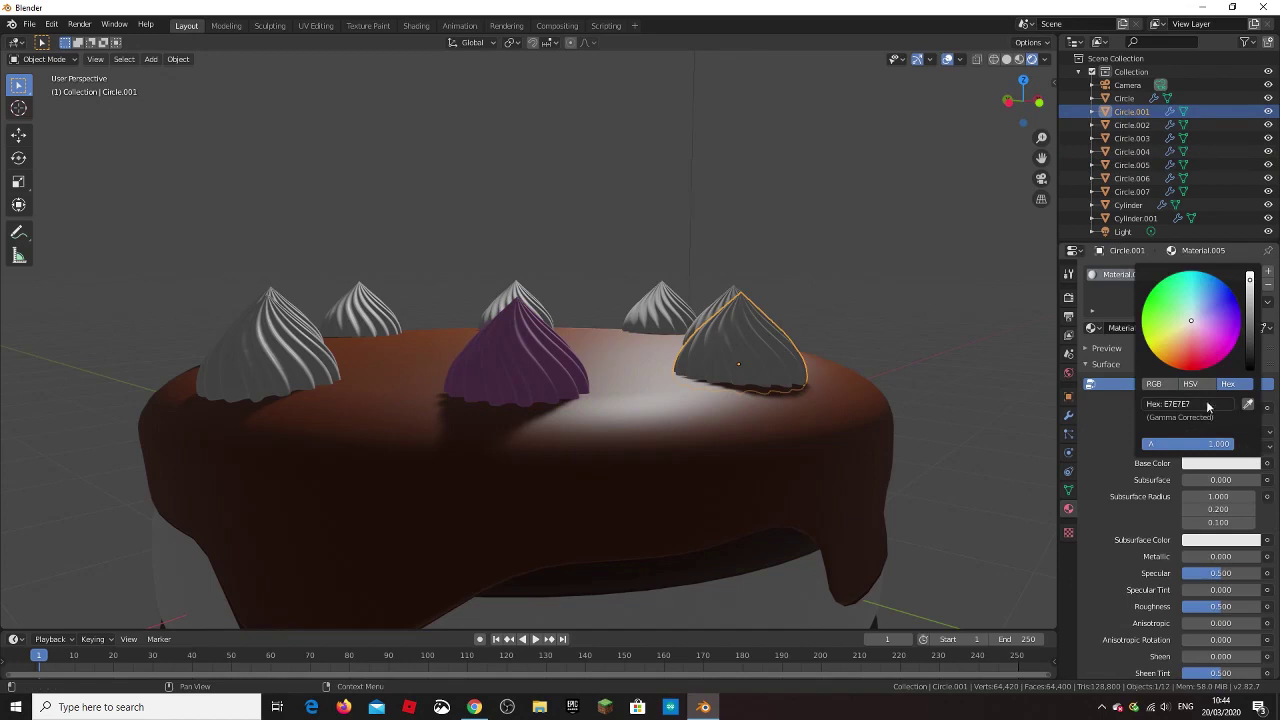
{"action": "key", "text": "Return"}
{"action": "mouse_move", "coordinate": [1014, 411]}
{"action": "middle_mouse_down"}
{"action": "mouse_move", "coordinate": [959, 394]}
{"action": "mouse_move", "coordinate": [802, 400]}
{"action": "middle_mouse_up"}
{"action": "left_click", "coordinate": [802, 400]}
{"action": "left_click", "coordinate": [1188, 328]}
{"action": "left_click", "coordinate": [1220, 463]}
{"action": "type", "text": "E798DC"}
{"action": "key", "text": "Return"}
Step: Check the pink colour value and apply it to two more dollops with new materials
{"action": "middle_click_drag", "start_coordinate": [900, 400], "coordinate": [760, 390]}
{"action": "left_click", "coordinate": [760, 390]}
{"action": "left_click", "coordinate": [1188, 328]}
{"action": "left_click", "coordinate": [1220, 463]}
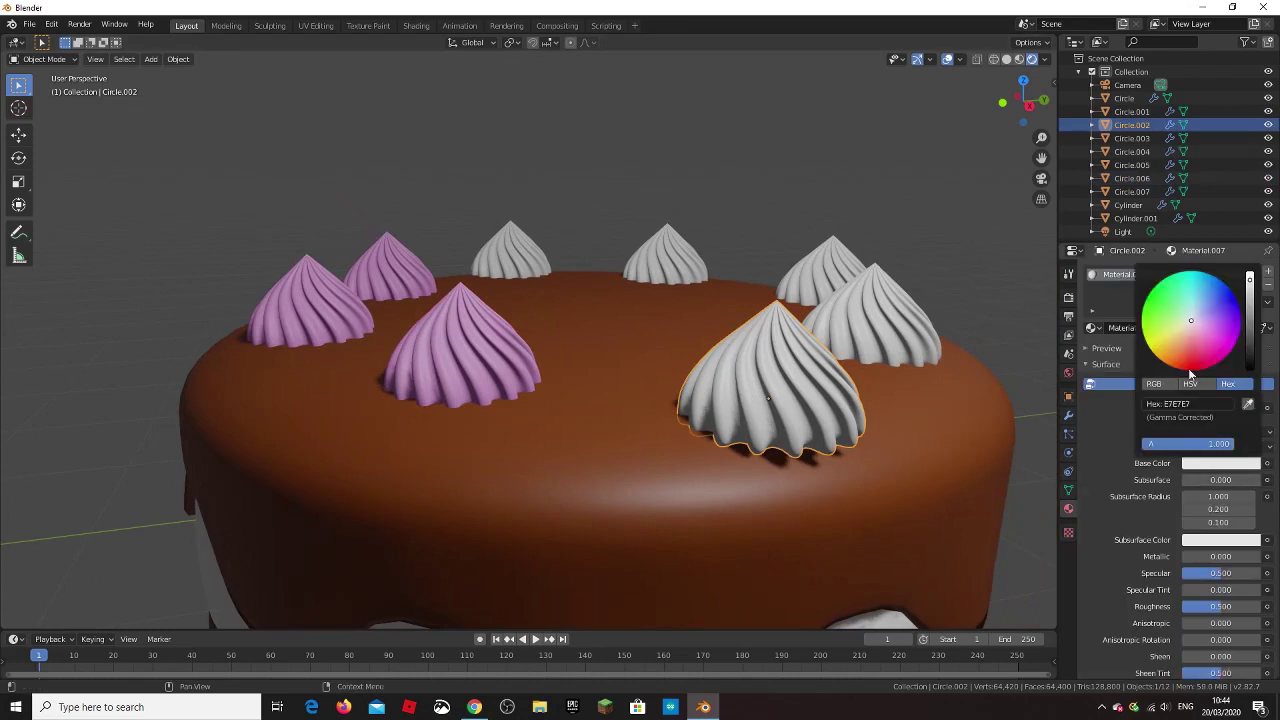
{"action": "left_click", "coordinate": [560, 380]}
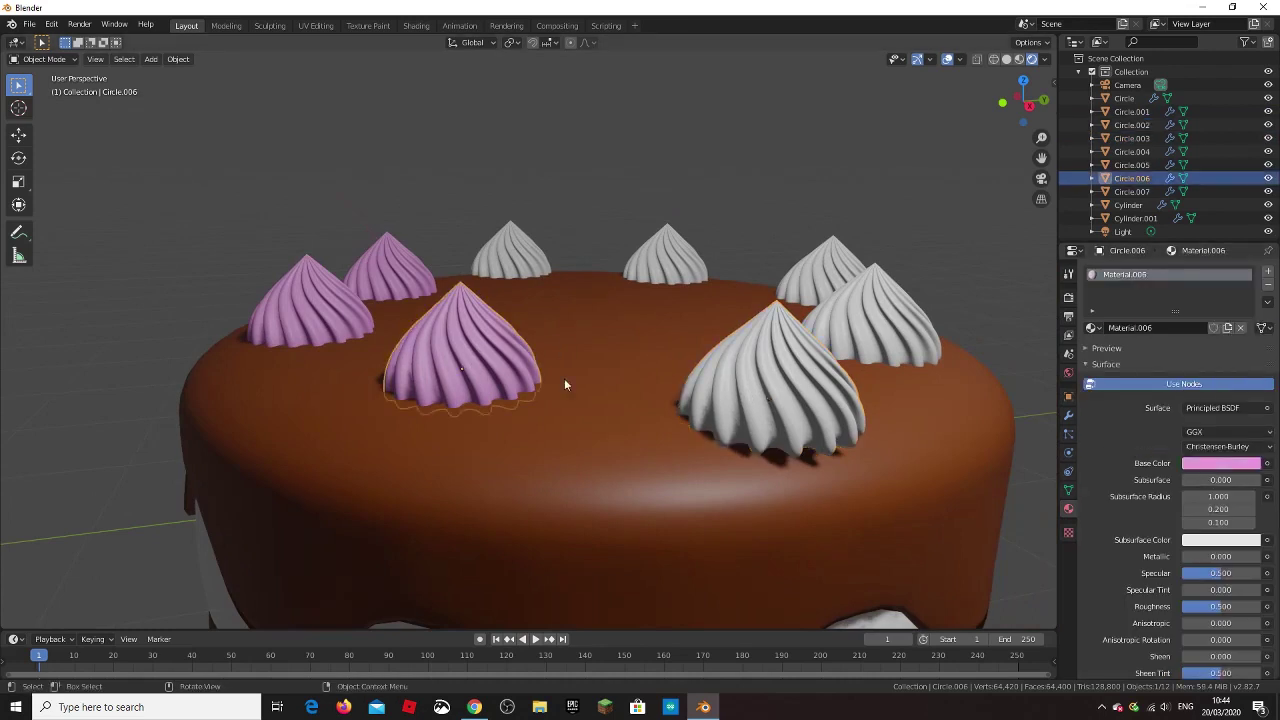
{"action": "left_click", "coordinate": [1245, 465]}
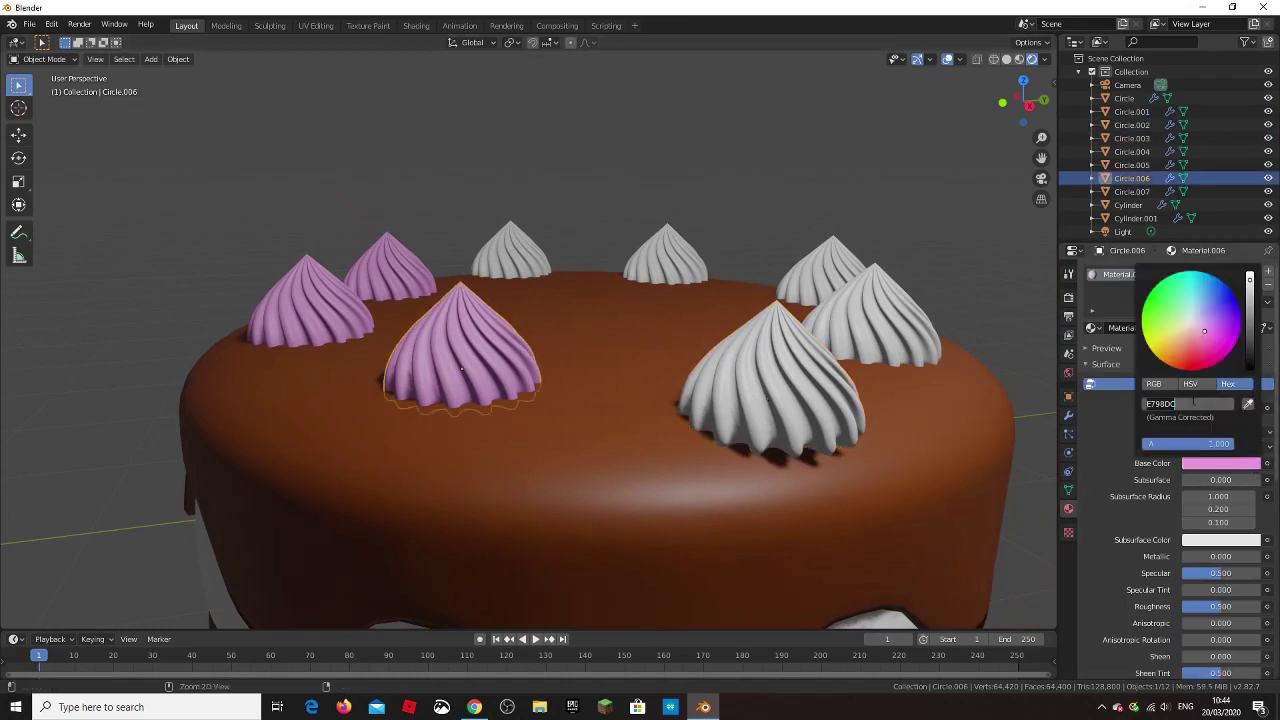
{"action": "left_click", "coordinate": [770, 400]}
{"action": "left_click", "coordinate": [1225, 463]}
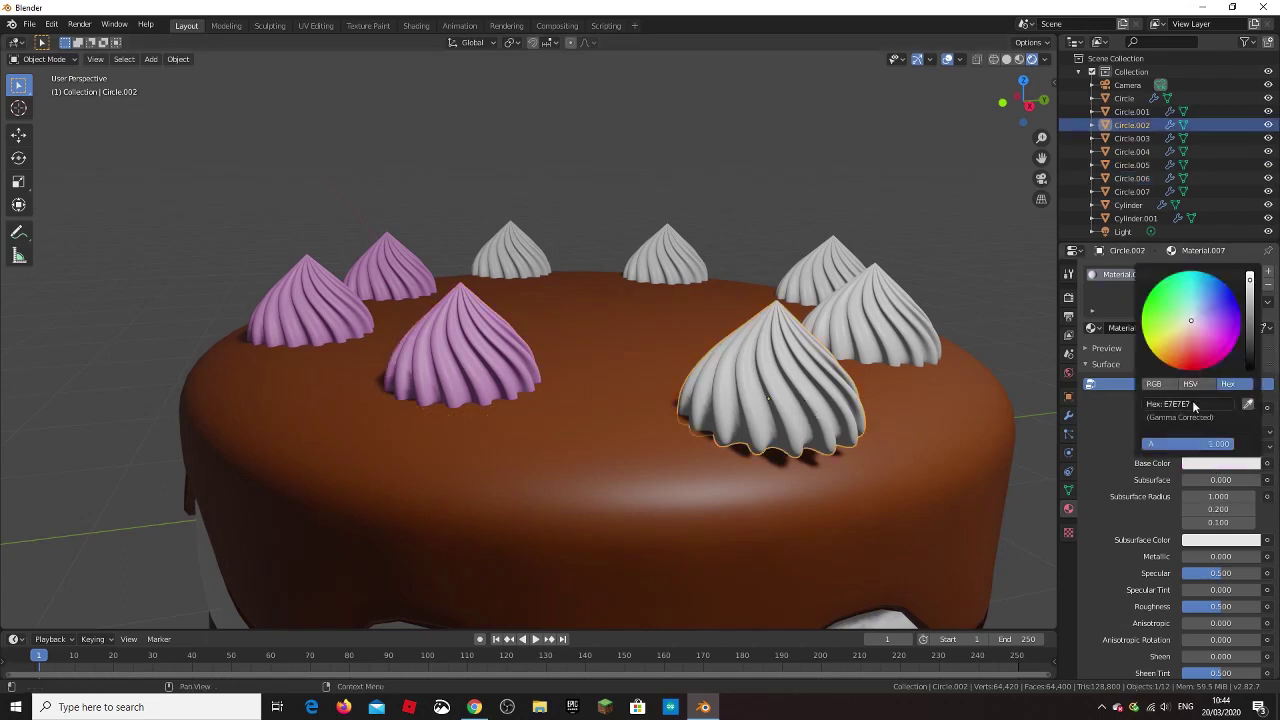
{"action": "mouse_move", "coordinate": [947, 400]}
{"action": "middle_mouse_down"}
{"action": "mouse_move", "coordinate": [680, 449]}
{"action": "mouse_move", "coordinate": [497, 390]}
{"action": "middle_mouse_up"}
{"action": "left_click", "coordinate": [497, 390]}
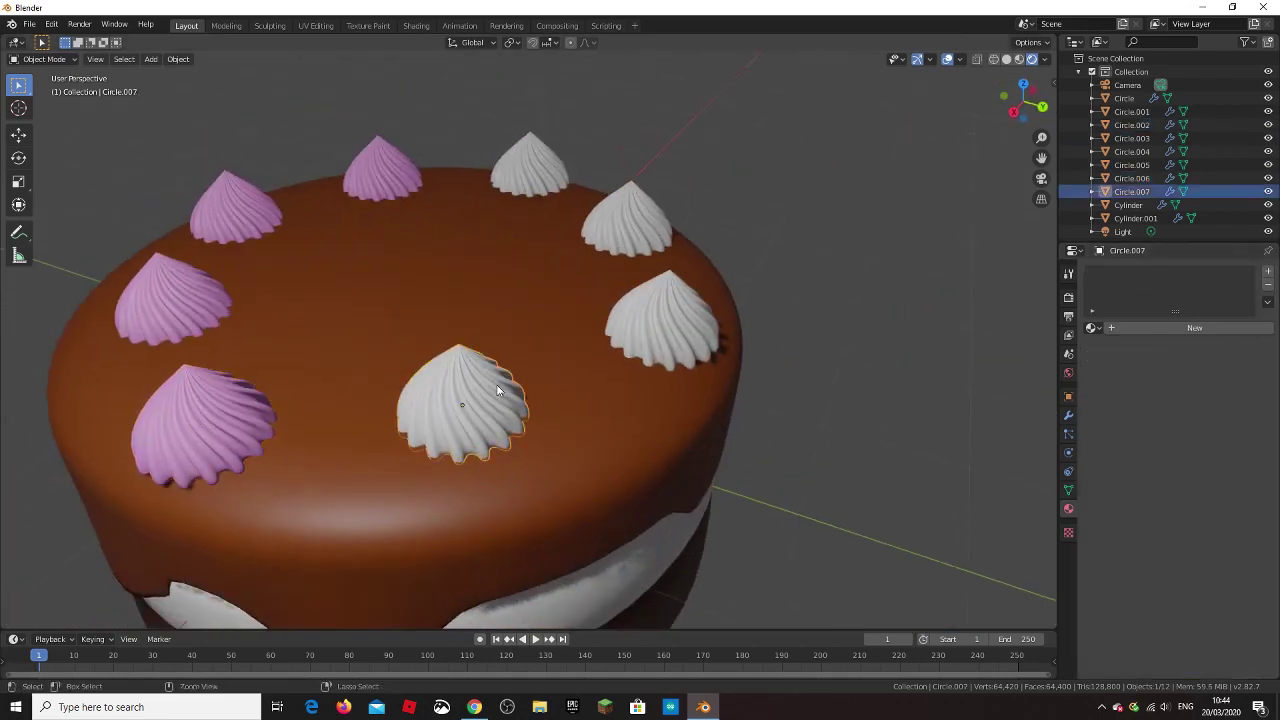
{"action": "left_click", "coordinate": [1194, 327]}
{"action": "left_click", "coordinate": [1225, 459]}
{"action": "key", "text": "ctrl+v"}
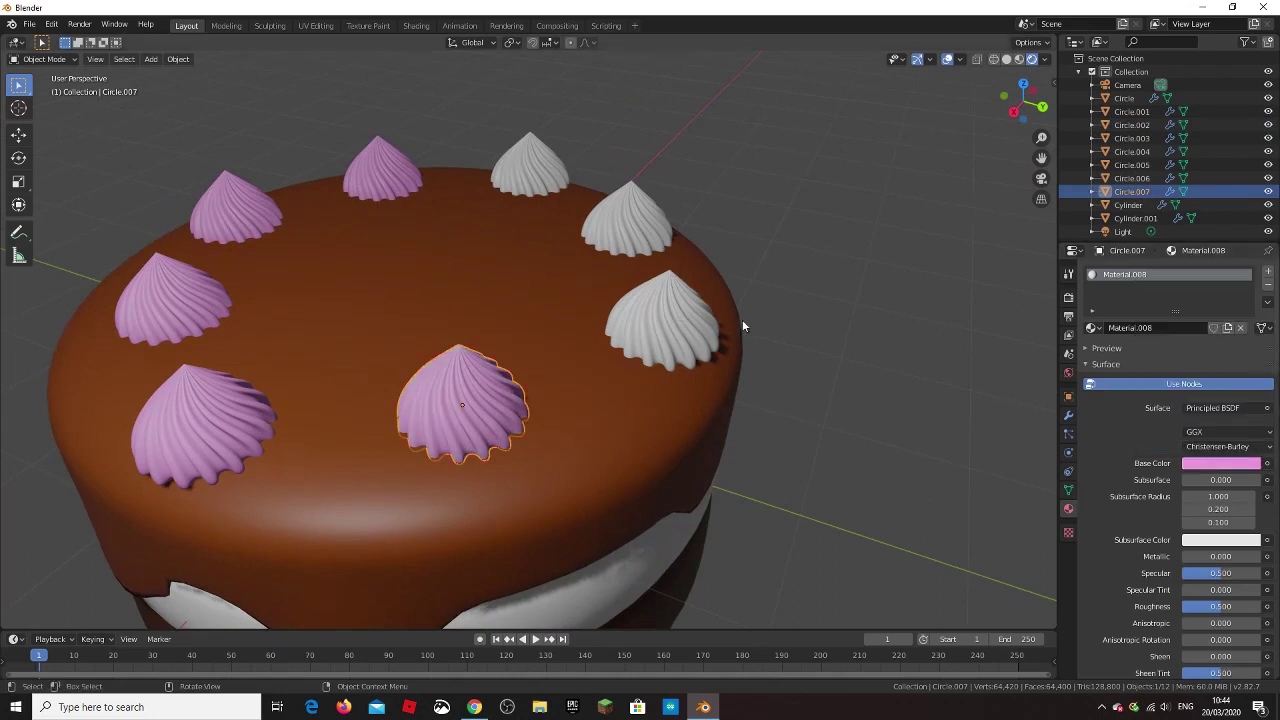
Step: Give the remaining three white dollops new materials with the same pink base colour
{"action": "left_click", "coordinate": [663, 325]}
{"action": "left_click", "coordinate": [1159, 327]}
{"action": "left_click", "coordinate": [1220, 463]}
{"action": "key", "text": "Return"}
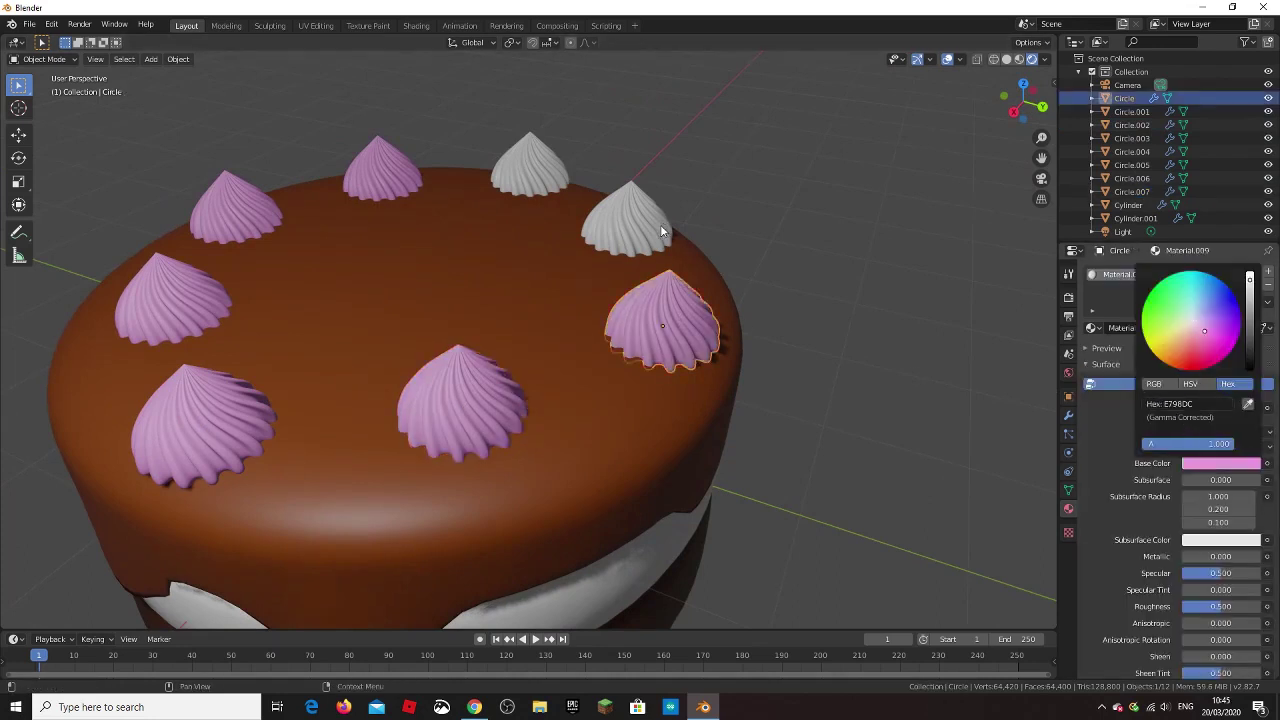
{"action": "left_click", "coordinate": [628, 220]}
{"action": "left_click", "coordinate": [1159, 327]}
{"action": "left_click", "coordinate": [1220, 463]}
{"action": "key", "text": "Return"}
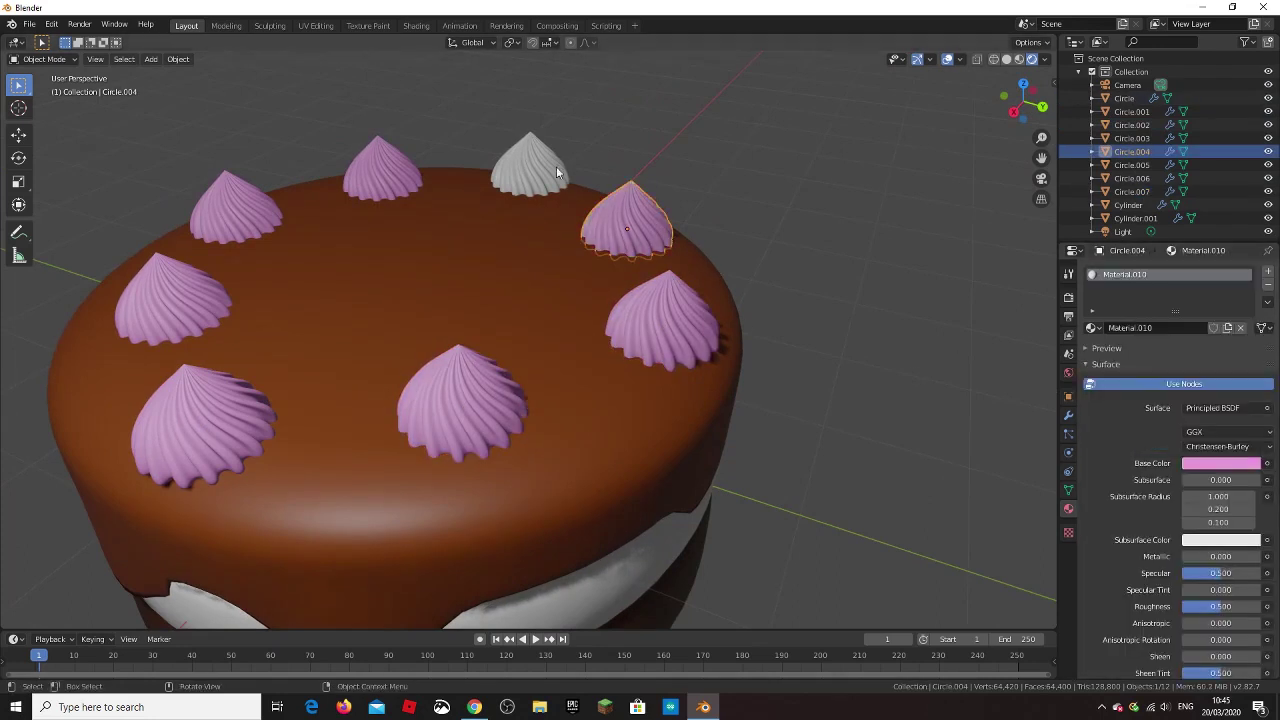
{"action": "left_click", "coordinate": [530, 165]}
{"action": "left_click", "coordinate": [1159, 327]}
{"action": "left_click", "coordinate": [1220, 463]}
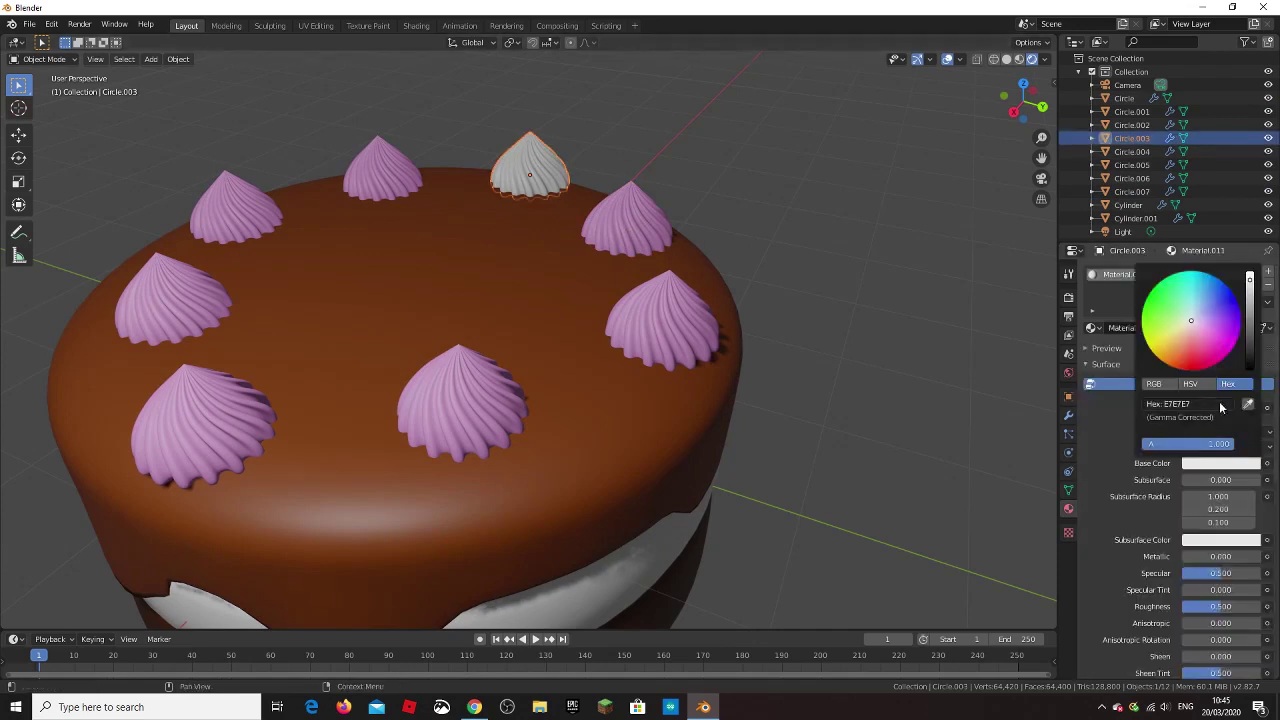
{"action": "key", "text": "Return"}
Step: Shift one dollop (Circle.002) slightly left on the cake with the Move tool
{"action": "middle_click_drag", "start_coordinate": [641, 309], "coordinate": [798, 306]}
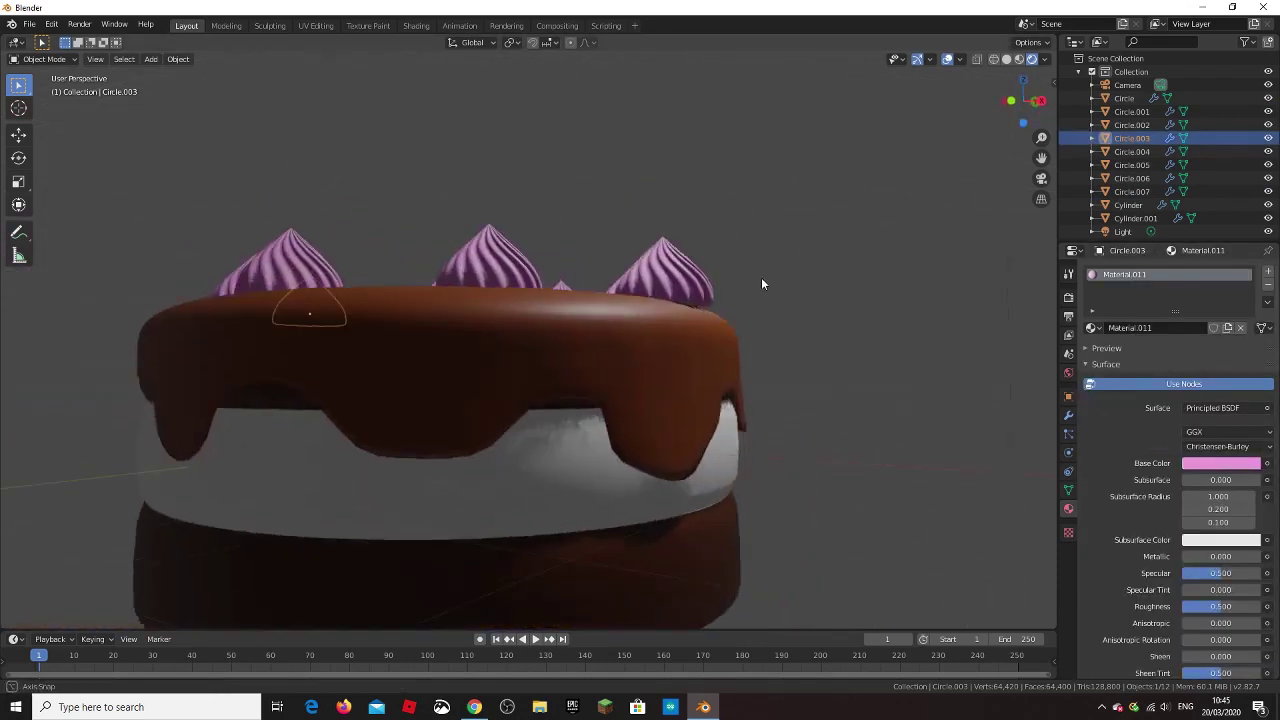
{"action": "left_click", "coordinate": [751, 323]}
{"action": "left_click", "coordinate": [18, 134]}
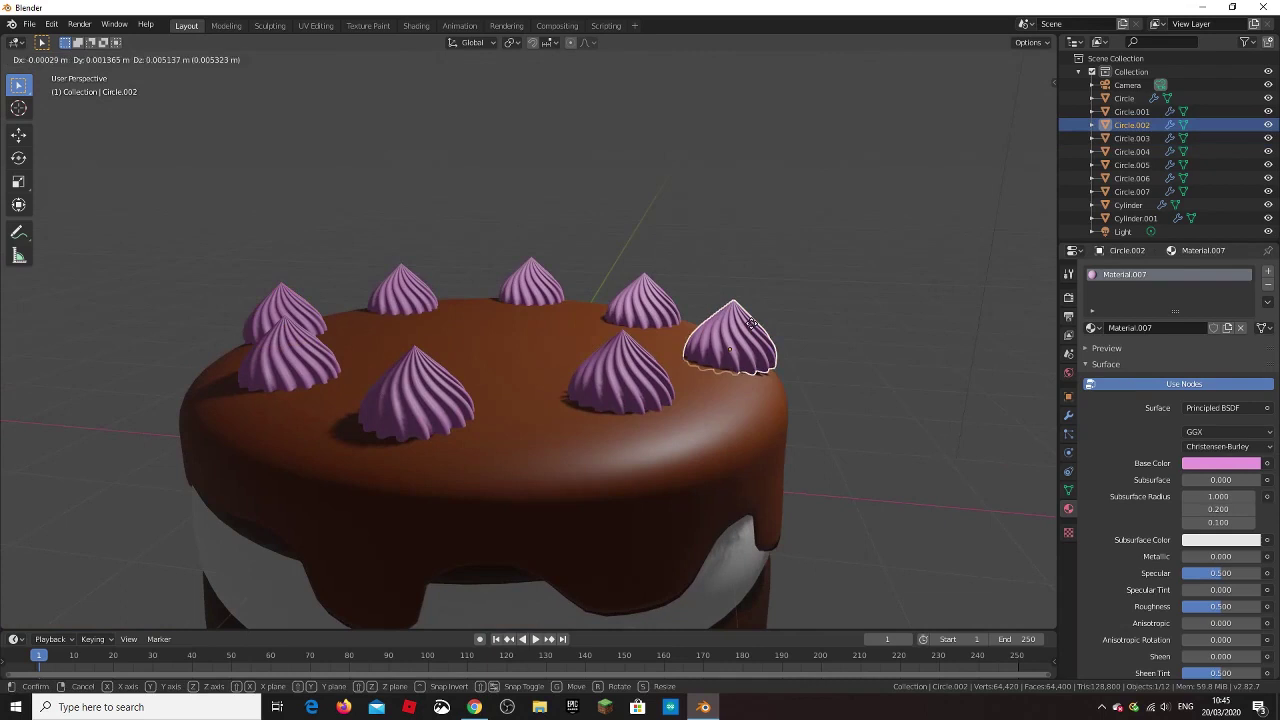
{"action": "left_click_drag", "start_coordinate": [788, 353], "coordinate": [765, 353]}
{"action": "left_click_drag", "start_coordinate": [710, 297], "coordinate": [760, 357]}
Step: Select the cake body and inspect the pink dollops from above and the side
{"action": "left_click", "coordinate": [758, 378]}
{"action": "middle_click_drag", "start_coordinate": [758, 378], "coordinate": [655, 466]}
{"action": "scroll", "coordinate": [700, 450], "scroll_direction": "down", "scroll_amount": 4}
{"action": "mouse_move", "coordinate": [759, 438]}
{"action": "middle_mouse_down"}
{"action": "mouse_move", "coordinate": [762, 370]}
{"action": "mouse_move", "coordinate": [895, 218]}
{"action": "mouse_move", "coordinate": [910, 132]}
{"action": "mouse_move", "coordinate": [804, 265]}
{"action": "mouse_move", "coordinate": [500, 132]}
{"action": "mouse_move", "coordinate": [531, 349]}
{"action": "mouse_move", "coordinate": [571, 356]}
{"action": "mouse_move", "coordinate": [586, 408]}
{"action": "mouse_move", "coordinate": [460, 428]}
{"action": "mouse_move", "coordinate": [515, 560]}
{"action": "mouse_move", "coordinate": [550, 342]}
{"action": "middle_mouse_up"}
{"action": "scroll", "coordinate": [910, 132], "scroll_direction": "up", "scroll_amount": 3}
{"action": "scroll", "coordinate": [500, 132], "scroll_direction": "down", "scroll_amount": 3}
{"action": "scroll", "coordinate": [514, 229], "scroll_direction": "up", "scroll_amount": 2}
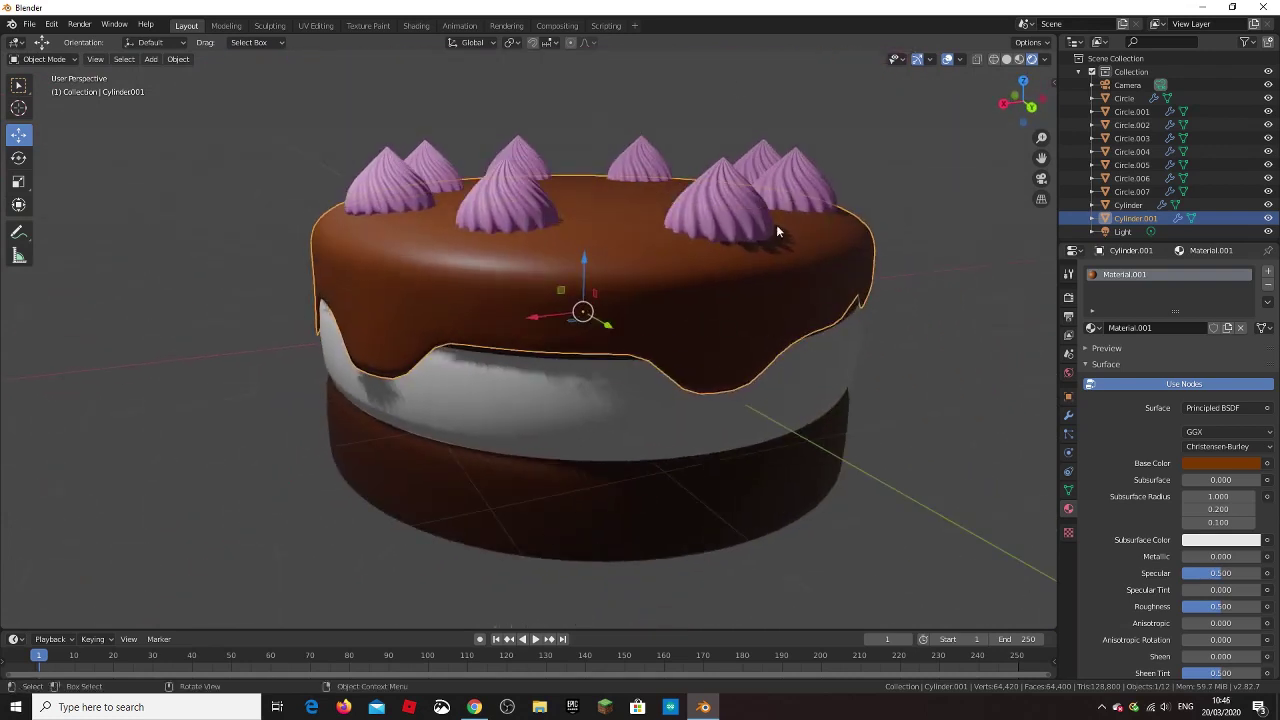
Step: Split the viewport and turn the upper area into the Shader Editor
{"action": "left_click_drag", "start_coordinate": [1054, 38], "coordinate": [1054, 398]}
{"action": "left_click", "coordinate": [15, 42]}
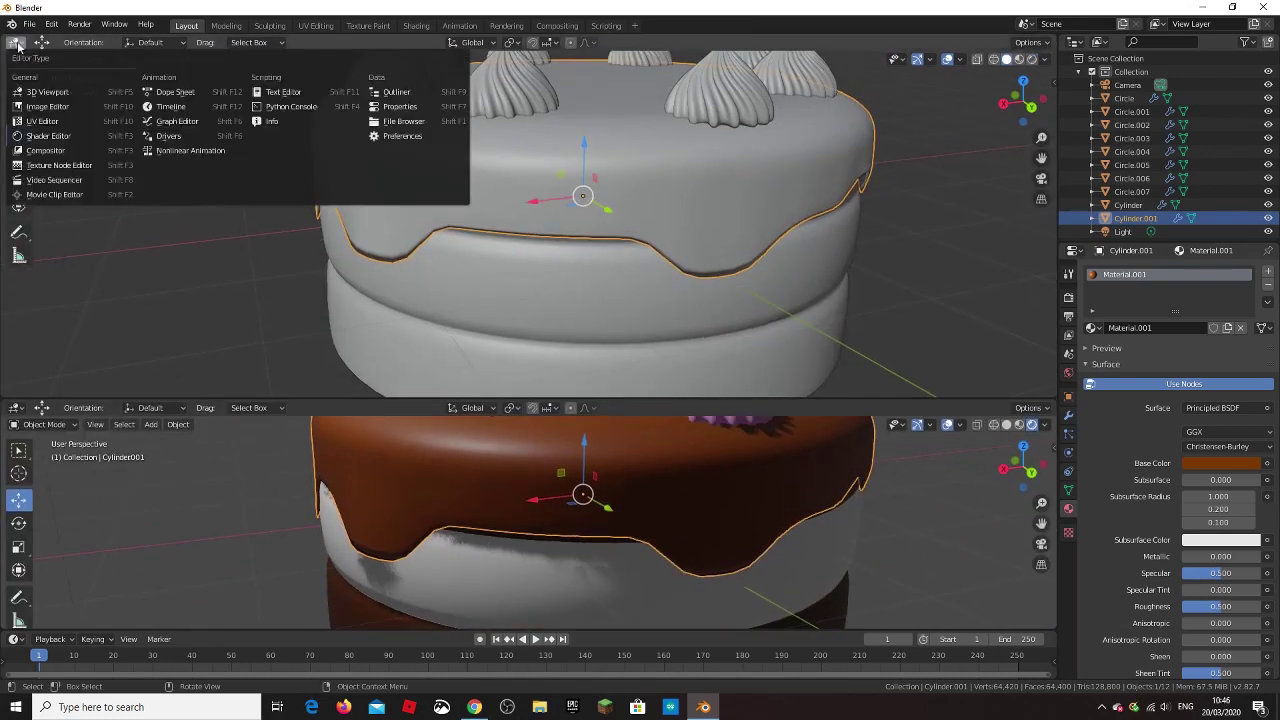
{"action": "left_click", "coordinate": [75, 133]}
{"action": "left_click", "coordinate": [15, 42]}
{"action": "scroll", "coordinate": [462, 258], "scroll_direction": "up", "scroll_amount": 2}
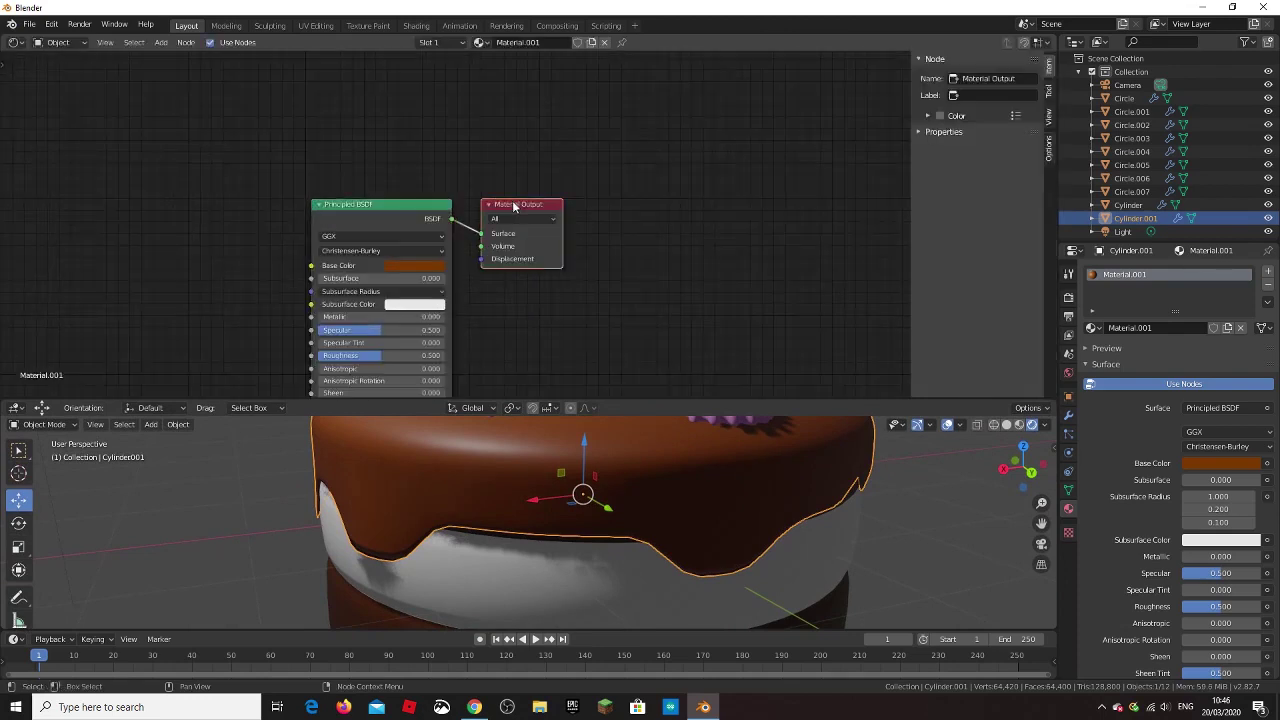
{"action": "left_click_drag", "start_coordinate": [510, 200], "coordinate": [743, 197]}
Step: Add a Glossy BSDF and a Mix Shader into the icing material, with Fac 0.933
{"action": "key", "text": "shift+a"}
{"action": "left_click", "coordinate": [470, 241]}
{"action": "left_click", "coordinate": [363, 92]}
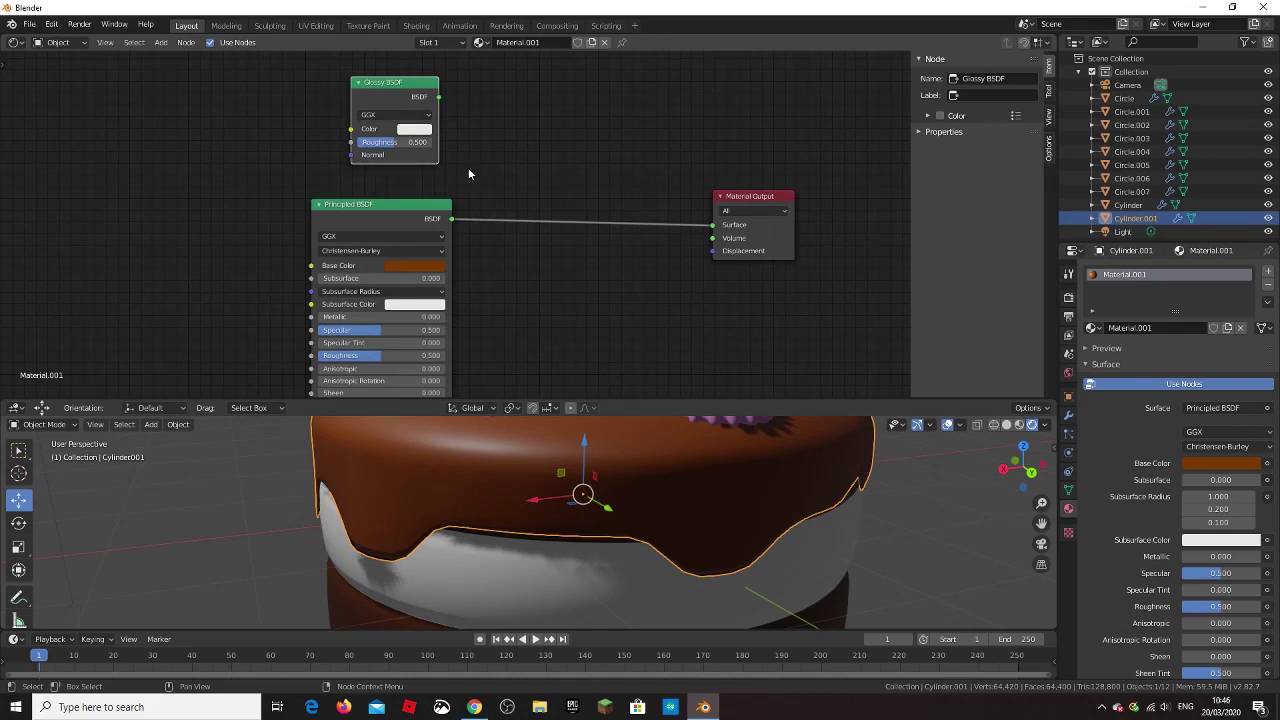
{"action": "key", "text": "shift+a"}
{"action": "left_click", "coordinate": [525, 274]}
{"action": "left_click", "coordinate": [596, 181]}
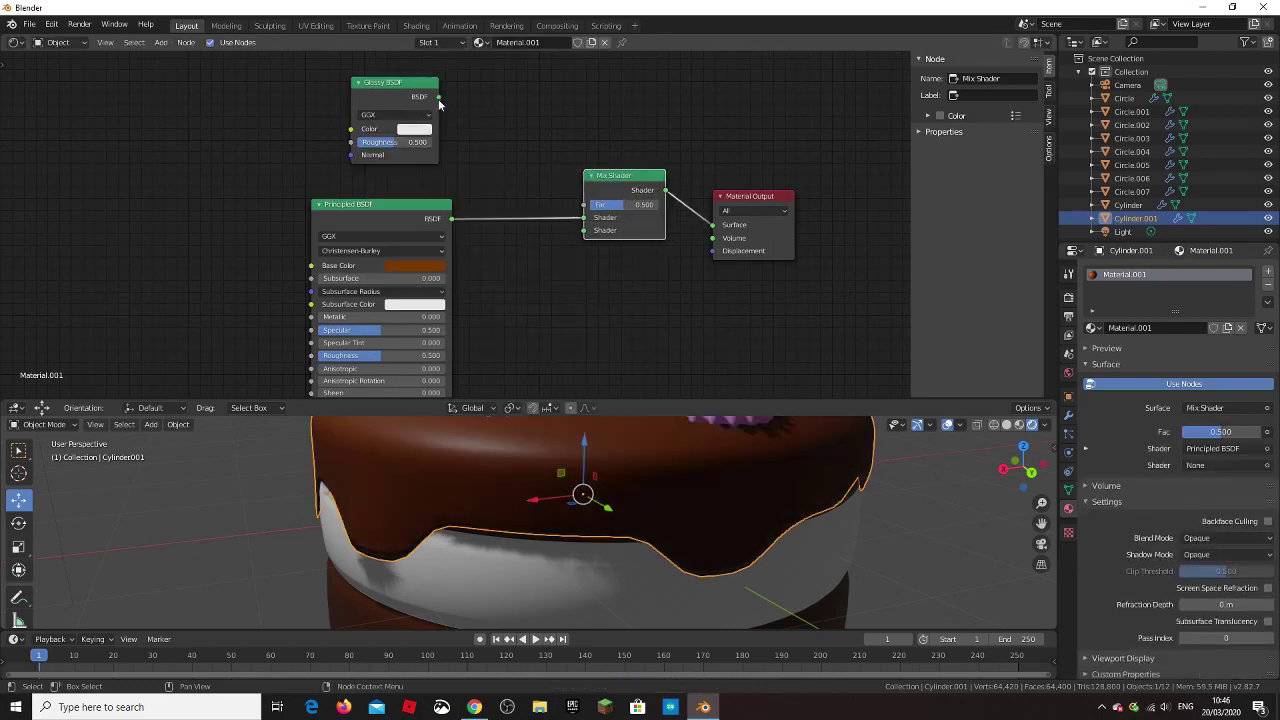
{"action": "mouse_move", "coordinate": [570, 238]}
{"action": "left_mouse_down"}
{"action": "mouse_move", "coordinate": [584, 218]}
{"action": "mouse_move", "coordinate": [664, 204]}
{"action": "left_mouse_up"}
{"action": "scroll", "coordinate": [584, 542], "scroll_direction": "down", "scroll_amount": 3}
{"action": "scroll", "coordinate": [588, 533], "scroll_direction": "up", "scroll_amount": 3}
{"action": "scroll", "coordinate": [607, 541], "scroll_direction": "down", "scroll_amount": 2}
{"action": "scroll", "coordinate": [607, 541], "scroll_direction": "up", "scroll_amount": 2}
{"action": "mouse_move", "coordinate": [546, 494]}
{"action": "middle_mouse_down"}
{"action": "mouse_move", "coordinate": [664, 565]}
{"action": "mouse_move", "coordinate": [485, 517]}
{"action": "mouse_move", "coordinate": [595, 516]}
{"action": "middle_mouse_up"}
Step: Reselect the icing layer and set the Glossy BSDF colour to pink
{"action": "left_click", "coordinate": [527, 562]}
{"action": "left_click", "coordinate": [507, 492]}
{"action": "left_click", "coordinate": [414, 129]}
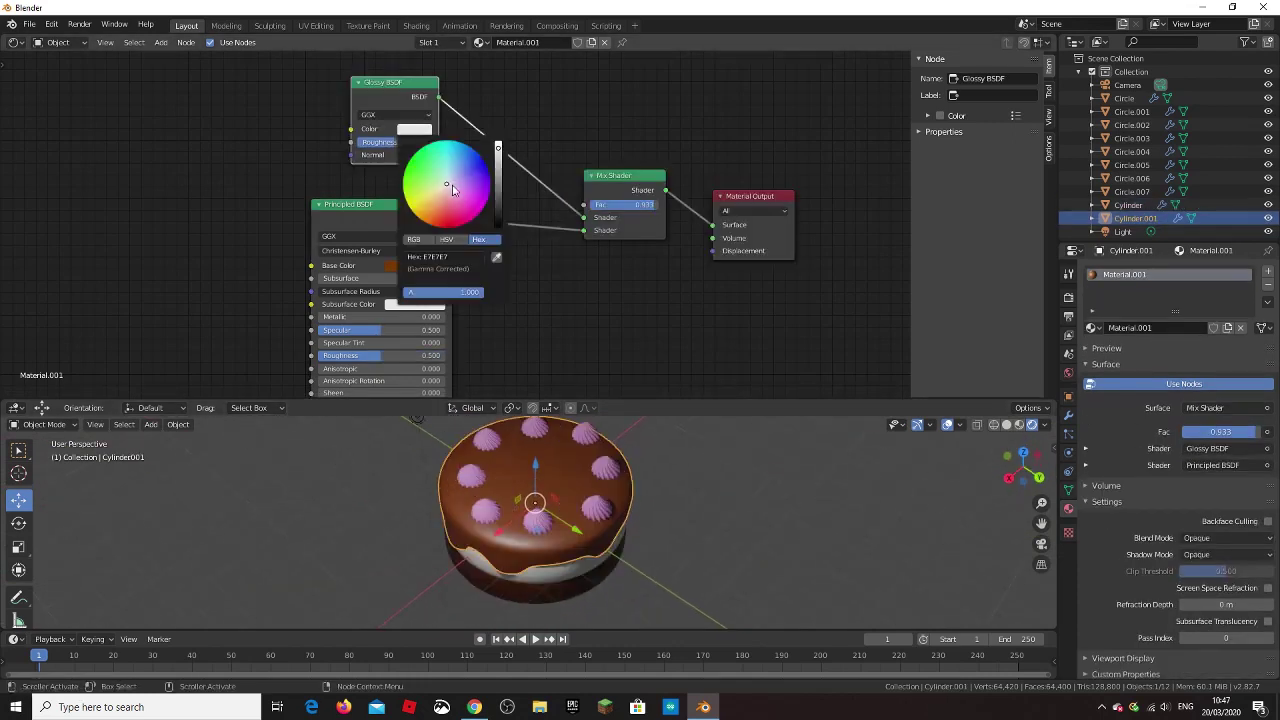
{"action": "mouse_move", "coordinate": [480, 555]}
{"action": "middle_mouse_down"}
{"action": "mouse_move", "coordinate": [595, 494]}
{"action": "mouse_move", "coordinate": [526, 470]}
{"action": "middle_mouse_up"}
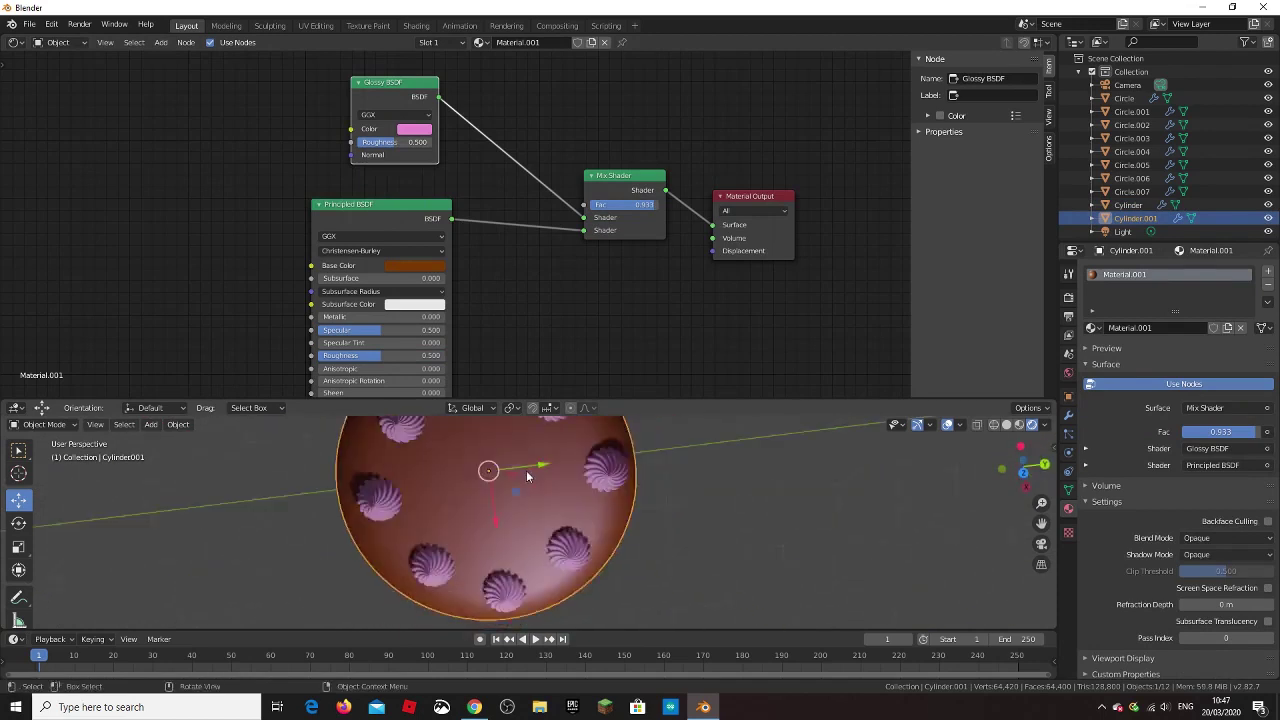
Step: Maximize the 3D viewport and look down on the shiny pink cake top
{"action": "left_click_drag", "start_coordinate": [725, 396], "coordinate": [725, 366]}
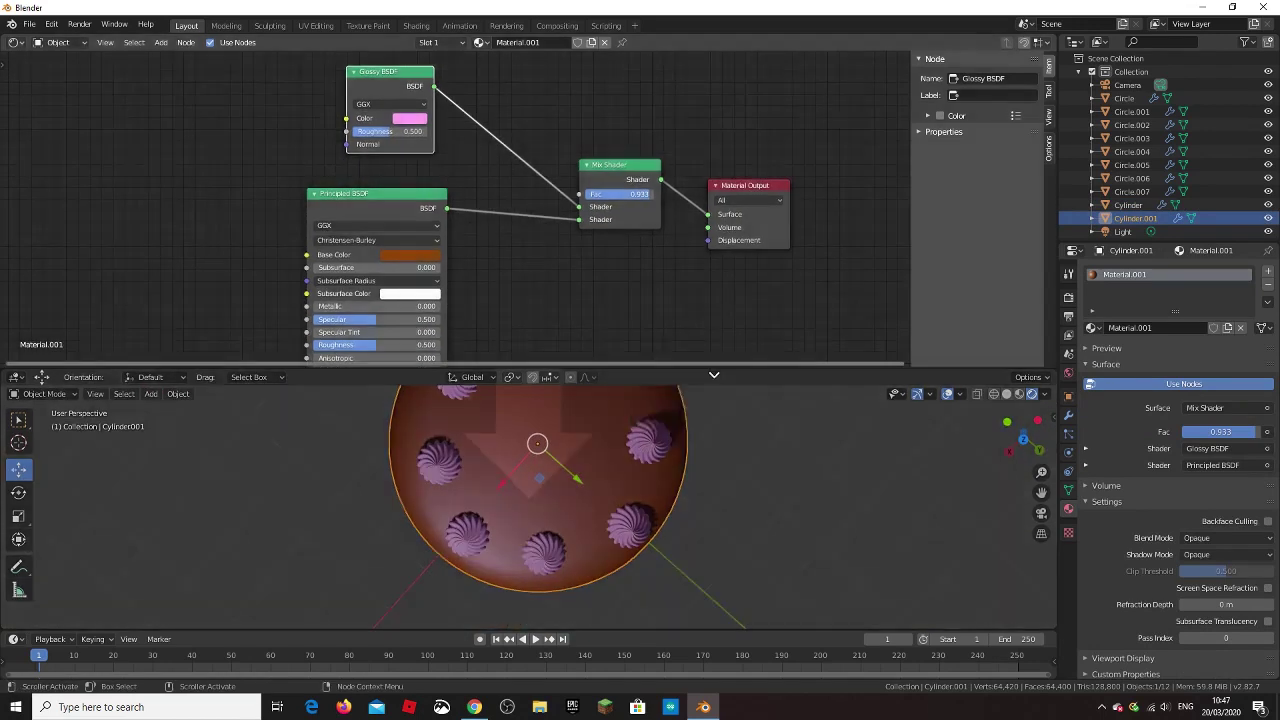
{"action": "key", "text": "ctrl+space"}
{"action": "mouse_move", "coordinate": [788, 306]}
{"action": "middle_mouse_down"}
{"action": "mouse_move", "coordinate": [535, 441]}
{"action": "mouse_move", "coordinate": [327, 320]}
{"action": "mouse_move", "coordinate": [624, 387]}
{"action": "mouse_move", "coordinate": [519, 401]}
{"action": "middle_mouse_up"}
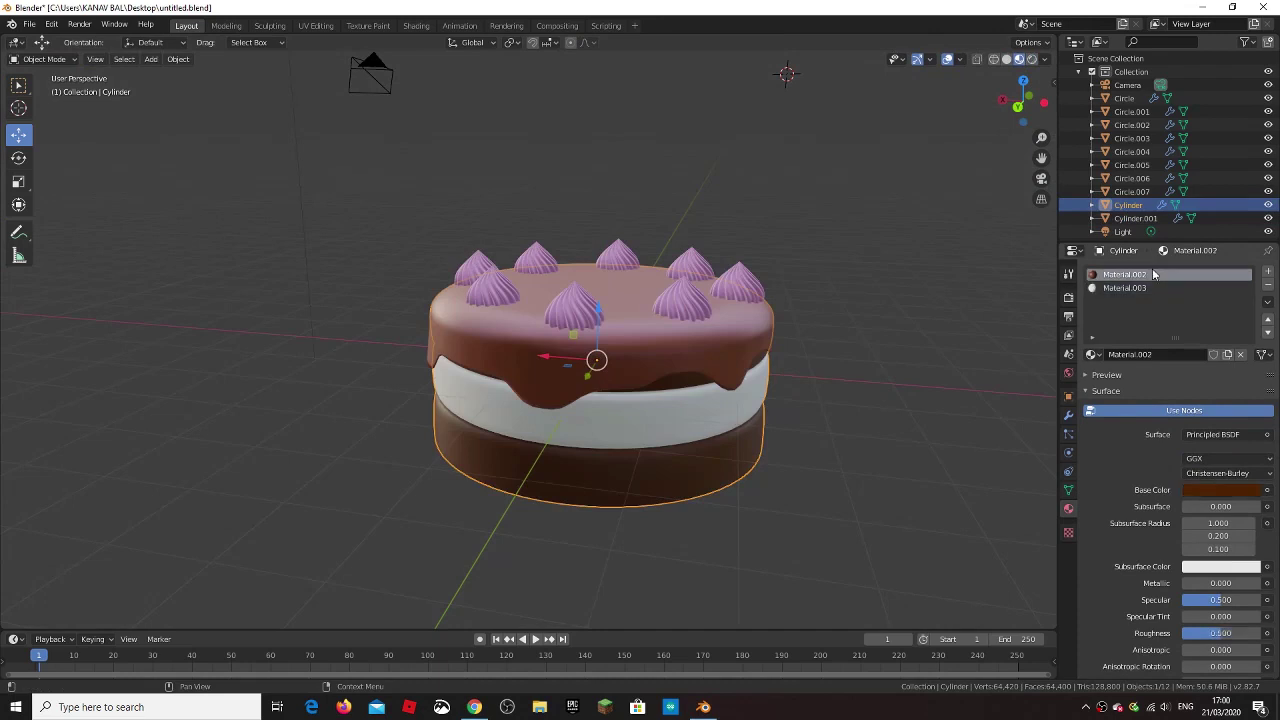
Step: Replace Material.003 with a new material whose Base Color uses the bread albedo image texture
{"action": "left_click", "coordinate": [1268, 284]}
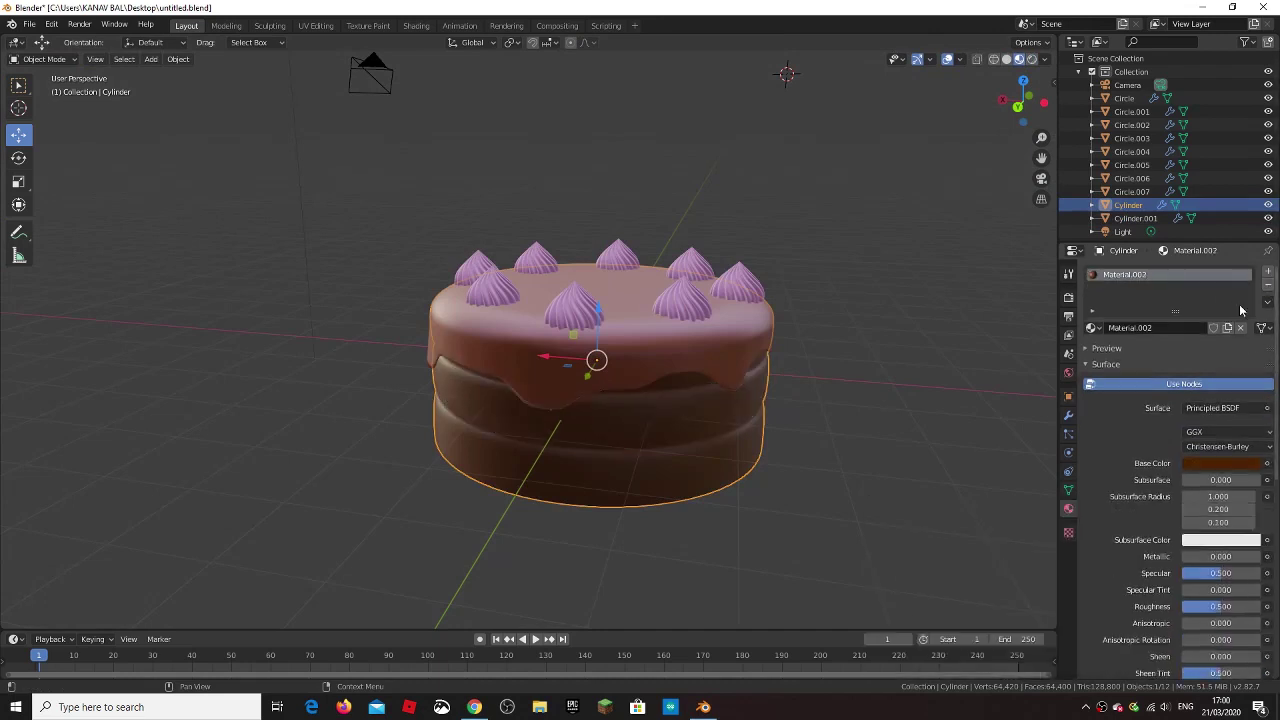
{"action": "left_click", "coordinate": [1268, 284]}
{"action": "left_click", "coordinate": [1267, 463]}
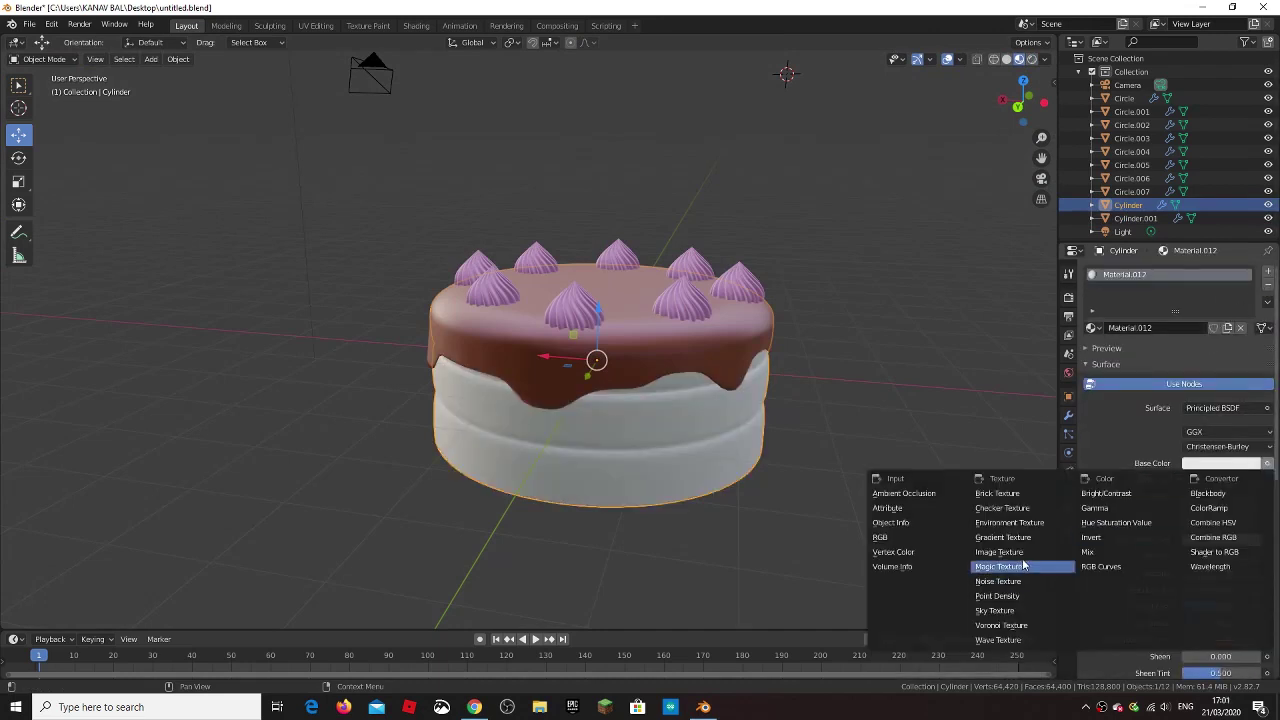
{"action": "left_click", "coordinate": [1020, 567]}
{"action": "left_click", "coordinate": [1258, 480]}
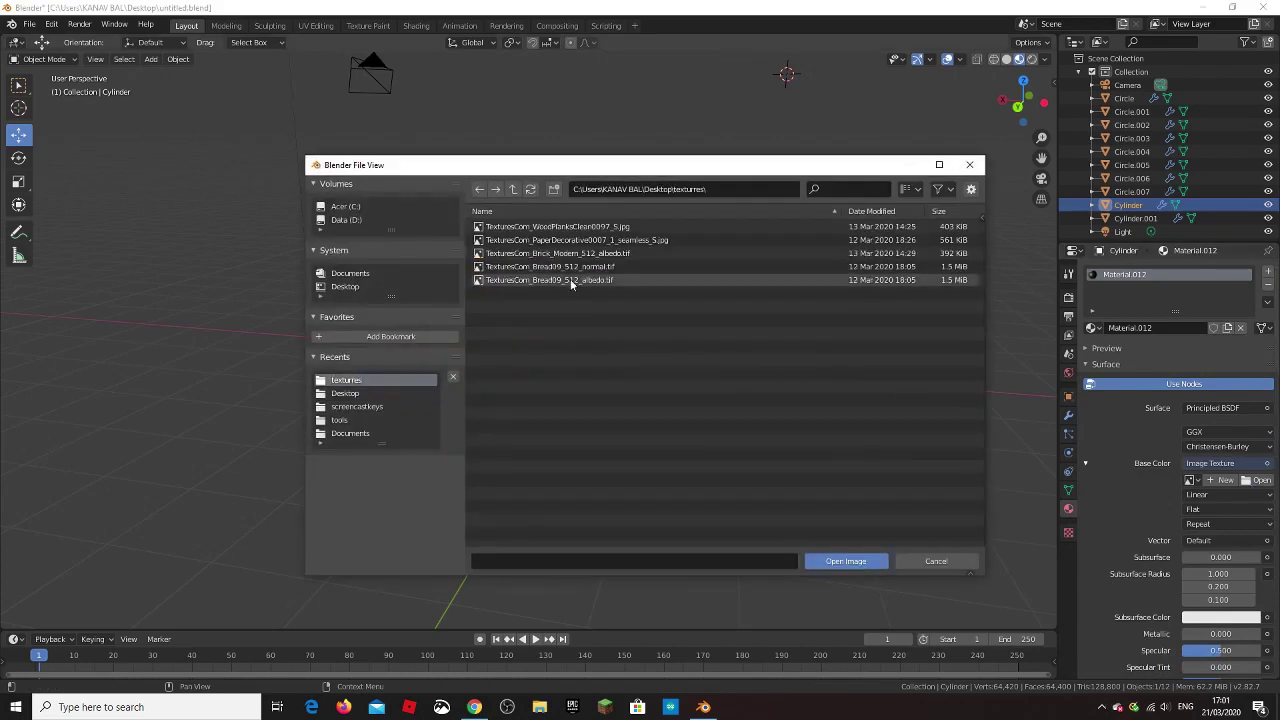
{"action": "key", "text": "Return"}
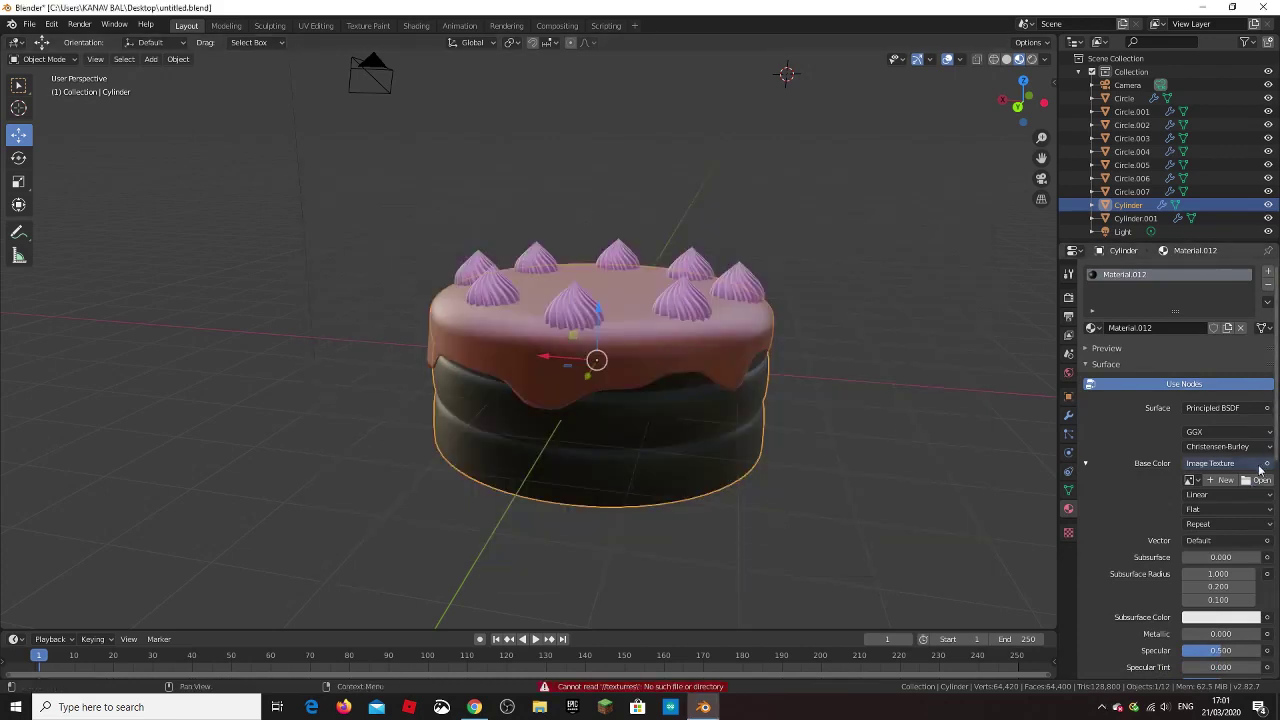
{"action": "left_click", "coordinate": [1258, 480]}
{"action": "left_click", "coordinate": [840, 561]}
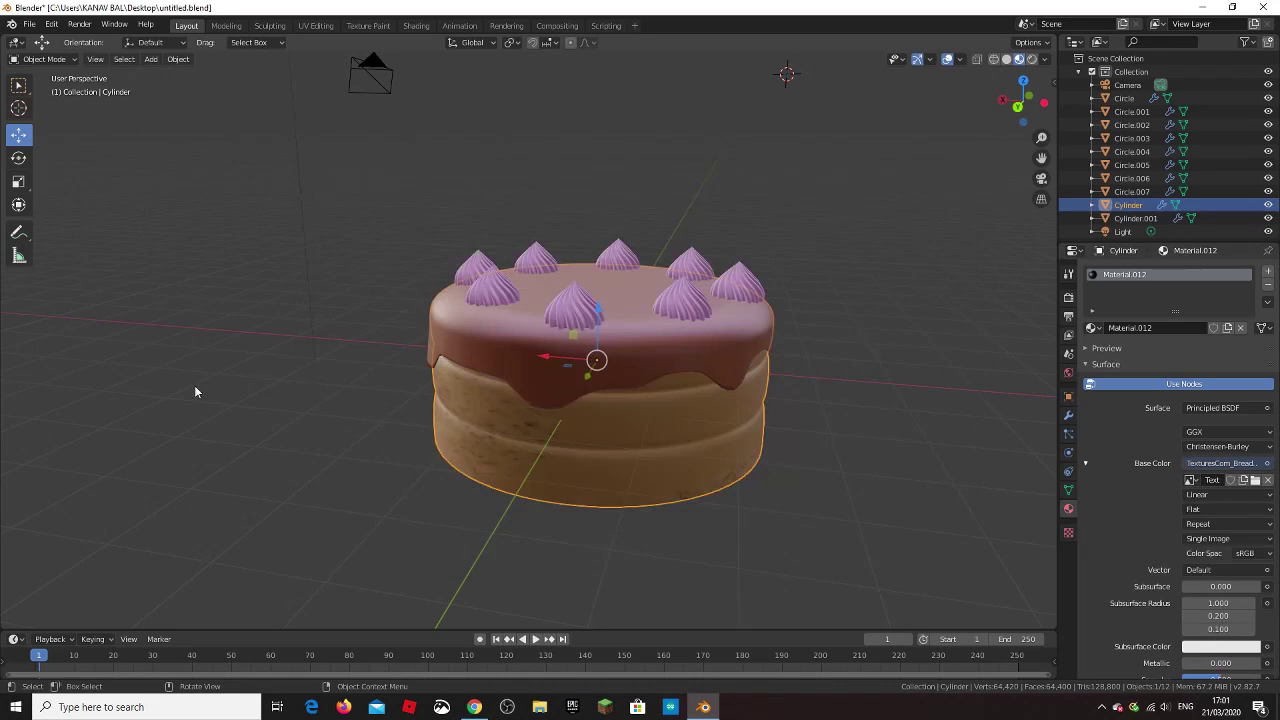
{"action": "left_click", "coordinate": [36, 59]}
Step: Review the node tree in the Shader Editor, then switch to the UV Editing workspace
{"action": "left_click", "coordinate": [17, 42]}
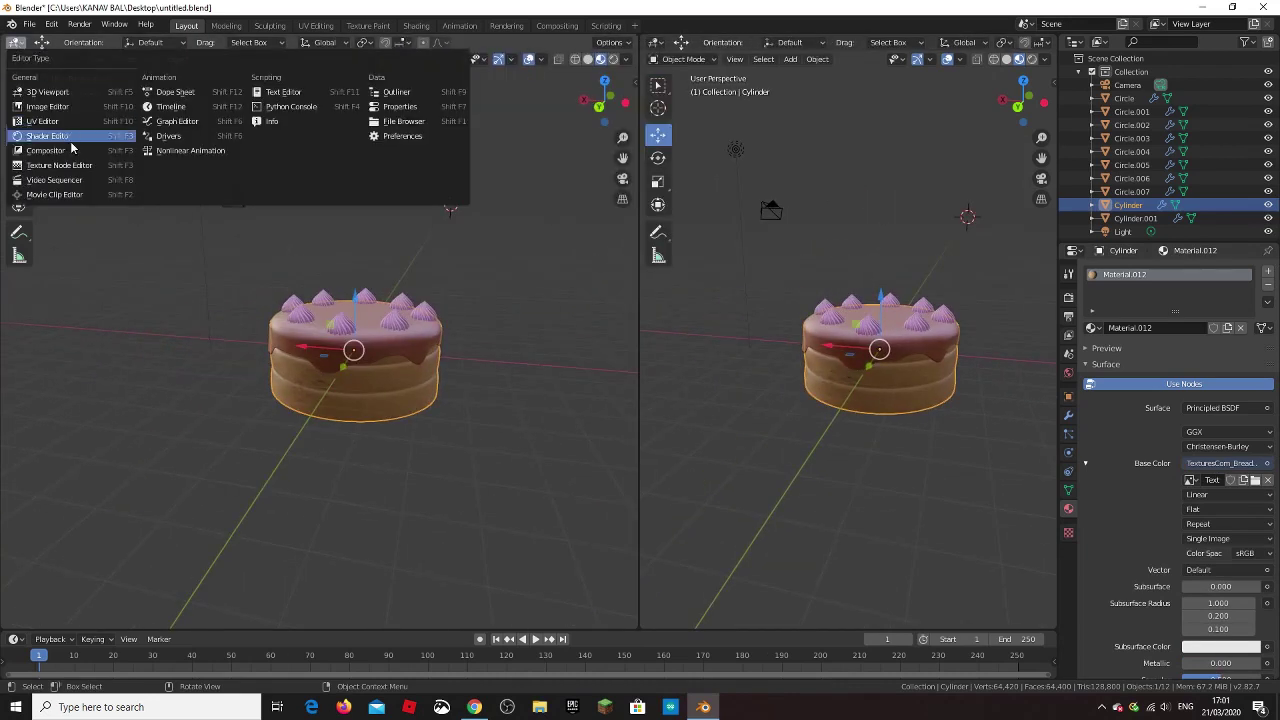
{"action": "left_click", "coordinate": [55, 133]}
{"action": "key", "text": "Home"}
{"action": "left_click", "coordinate": [17, 42]}
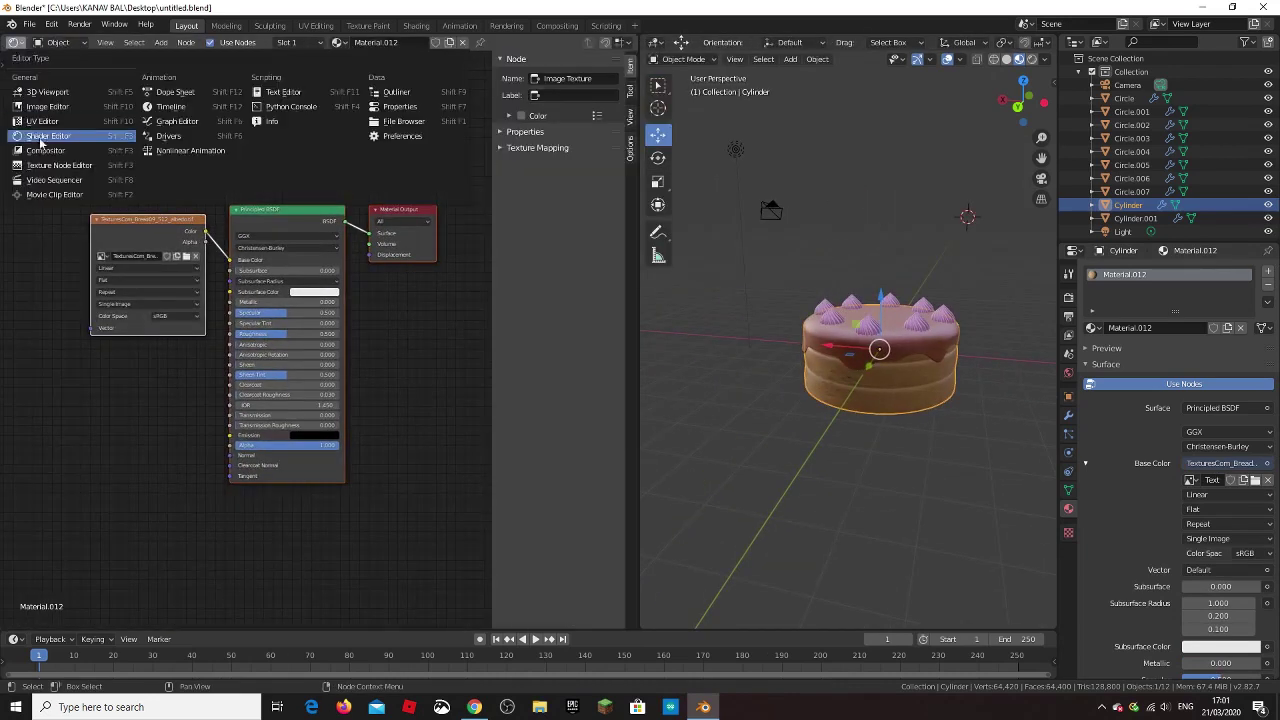
{"action": "left_click", "coordinate": [55, 120]}
{"action": "left_click", "coordinate": [315, 25]}
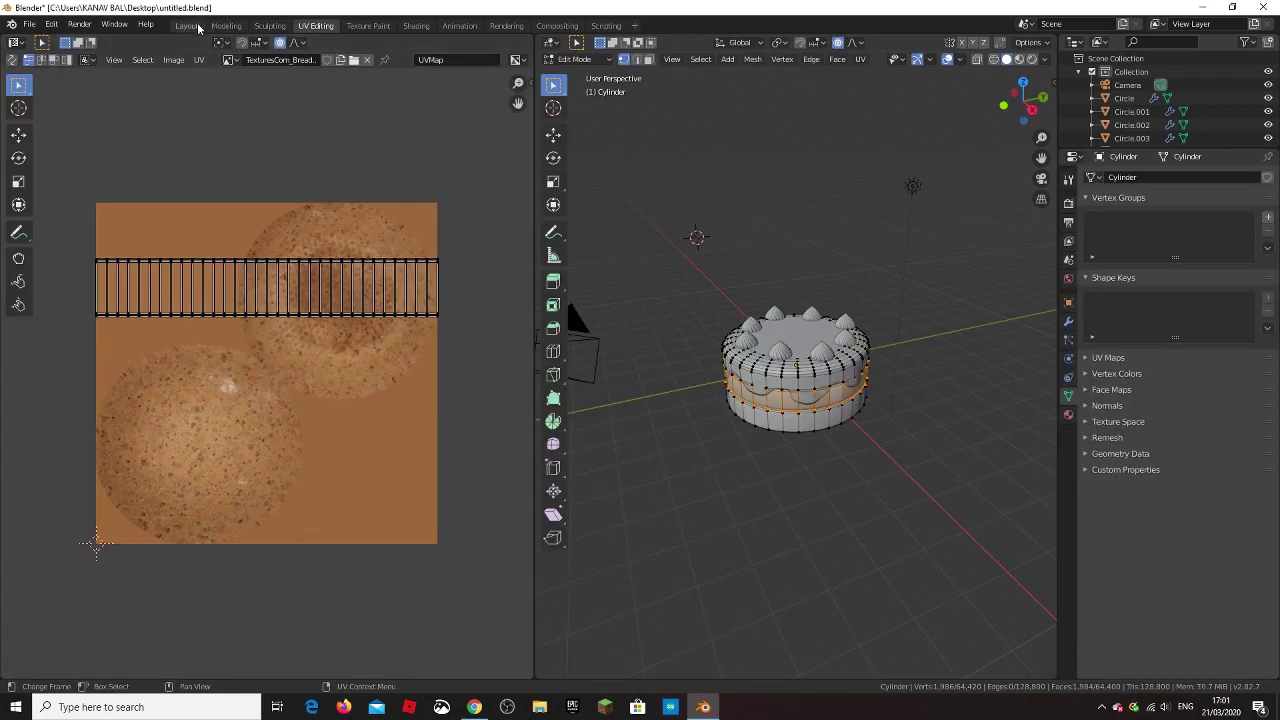
Step: Back in Layout, load the bread albedo texture into the image editor
{"action": "left_click", "coordinate": [196, 26]}
{"action": "key", "text": "alt+o"}
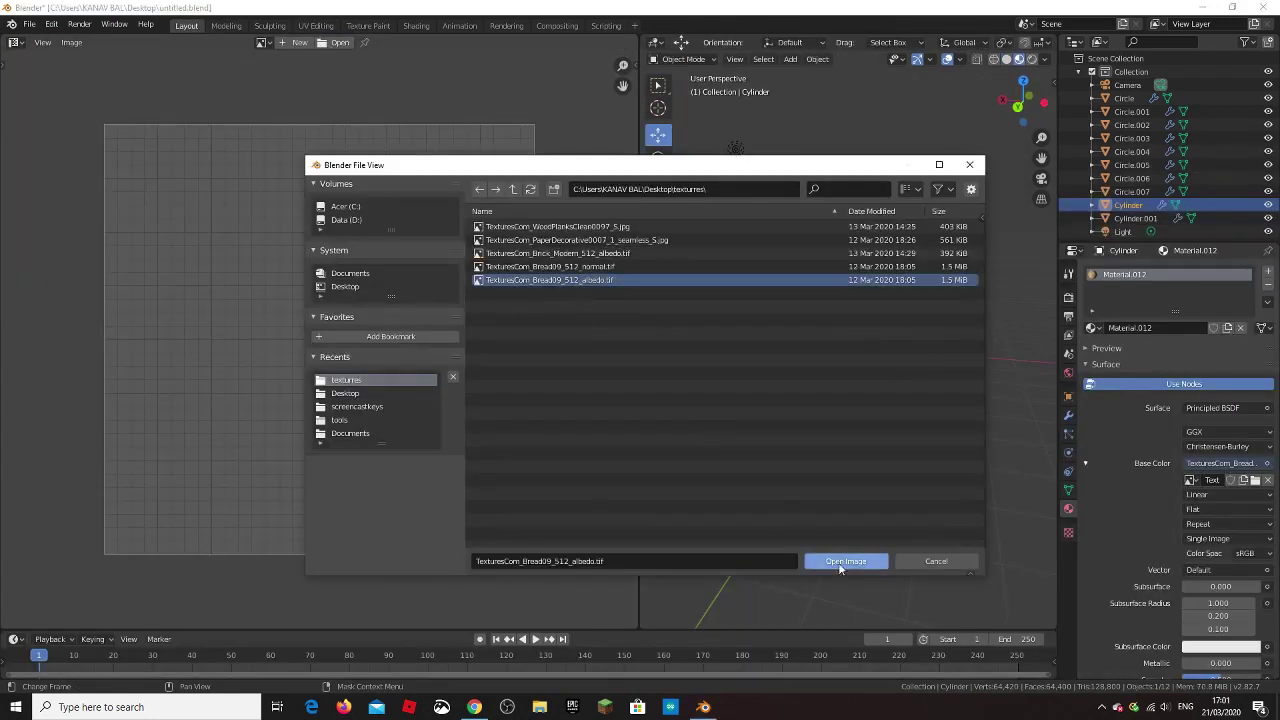
{"action": "left_click", "coordinate": [840, 561]}
{"action": "scroll", "coordinate": [885, 454], "scroll_direction": "up", "scroll_amount": 2}
Step: In Edit Mode, select loops on the sponge's side and top and grow the selection
{"action": "key", "text": "Tab"}
{"action": "scroll", "coordinate": [773, 220], "scroll_direction": "up", "scroll_amount": 3}
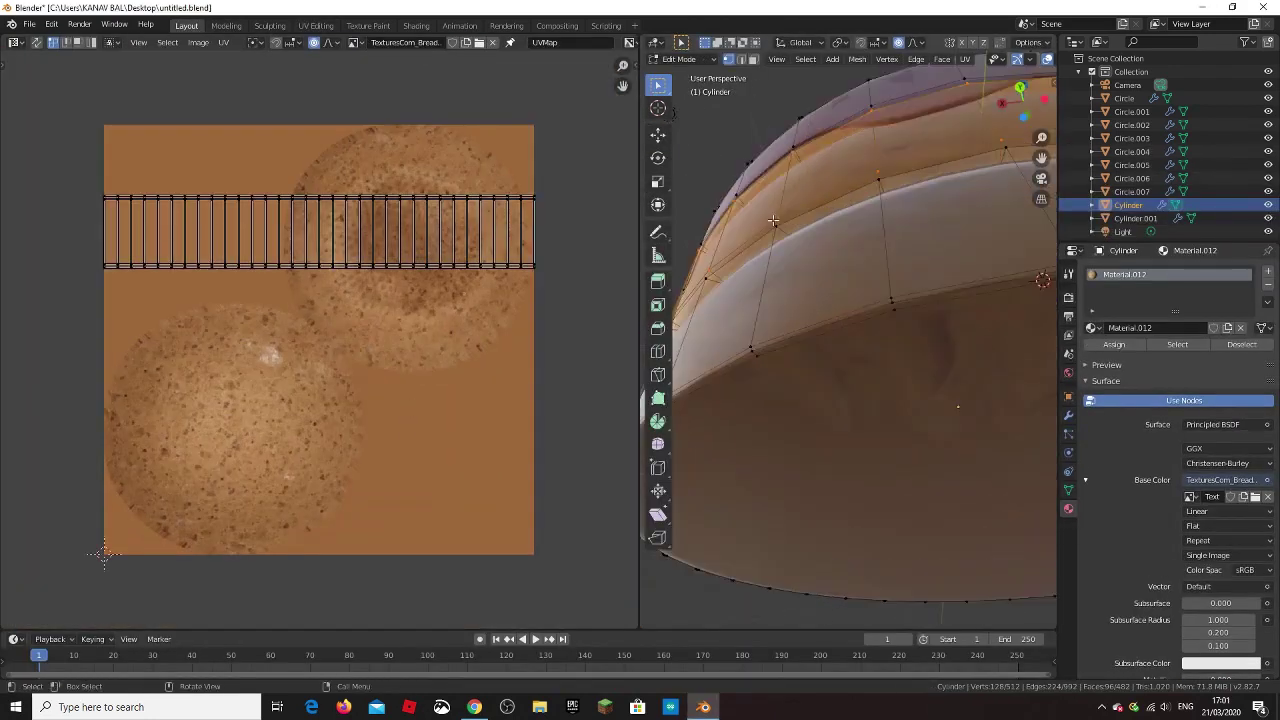
{"action": "scroll", "coordinate": [773, 220], "scroll_direction": "up", "scroll_amount": 2}
{"action": "left_click", "coordinate": [773, 220], "text": "alt"}
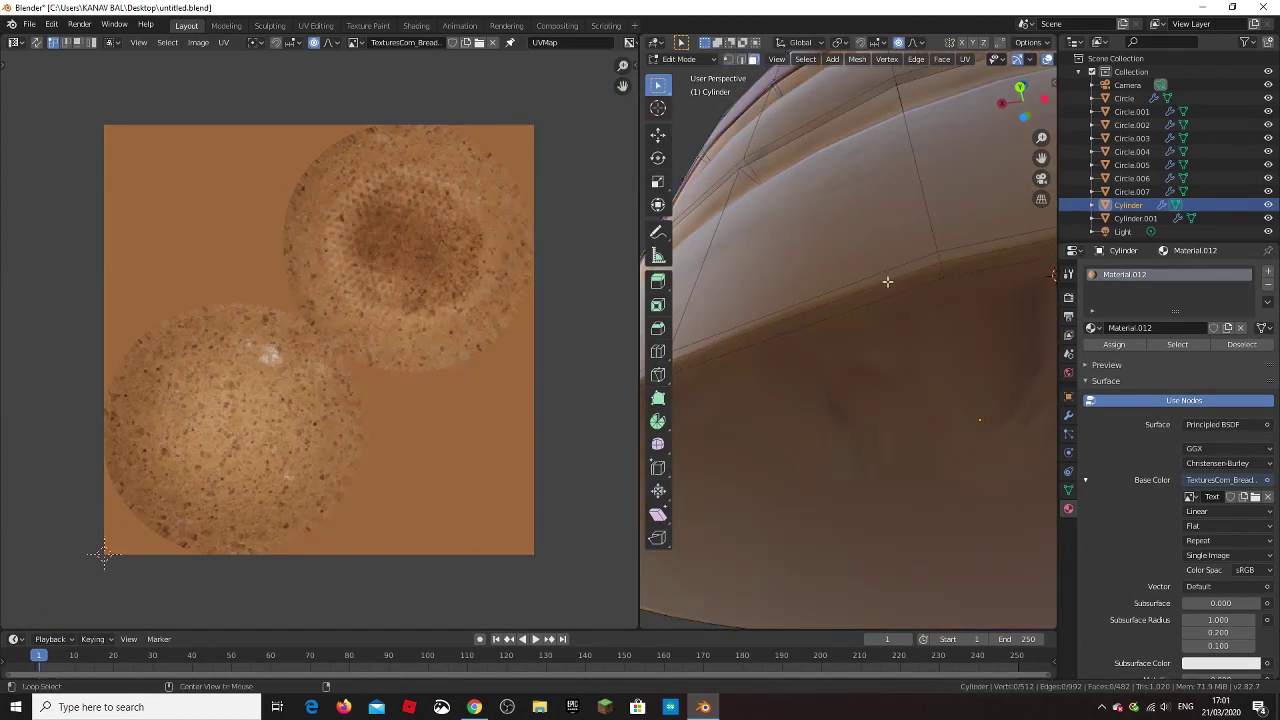
{"action": "left_click", "coordinate": [887, 281], "text": "alt"}
{"action": "left_click", "coordinate": [922, 285], "text": "alt"}
{"action": "scroll", "coordinate": [929, 475], "scroll_direction": "down", "scroll_amount": 4}
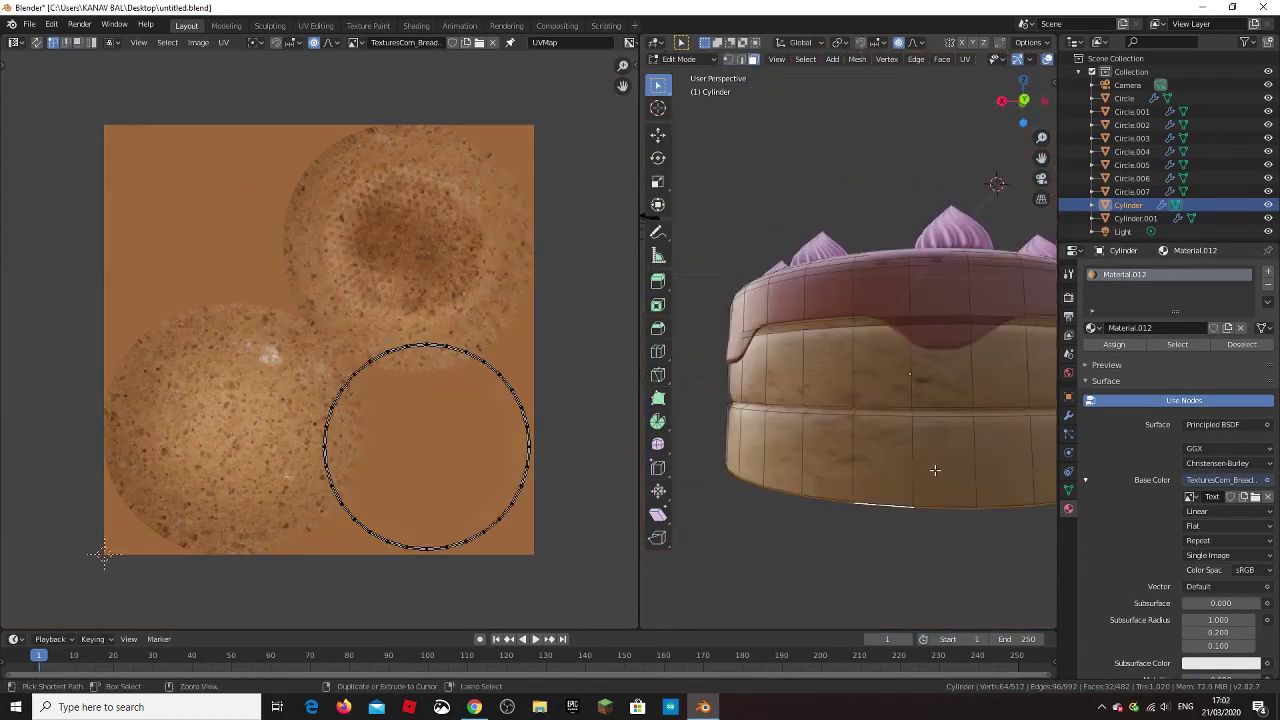
{"action": "key", "text": "ctrl+KP_Add"}
{"action": "key", "text": "ctrl+KP_Add"}
{"action": "key", "text": "ctrl+KP_Add"}
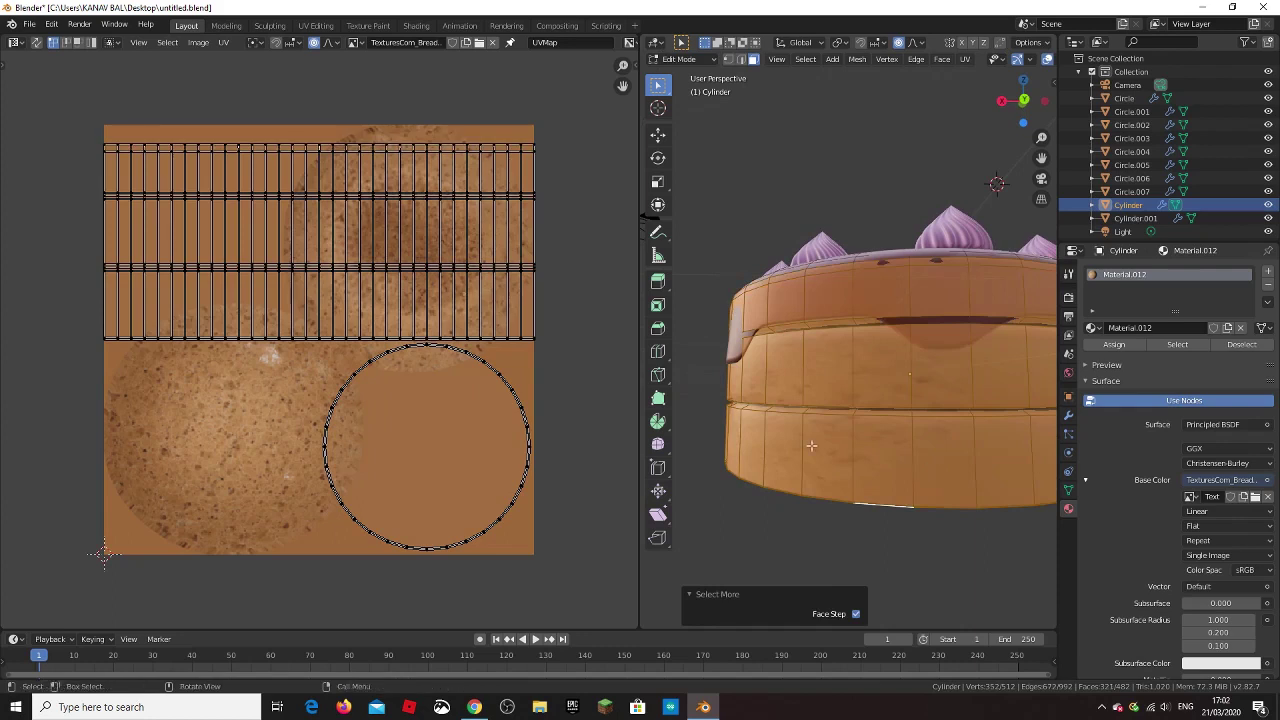
Step: Unwrap the selected sponge faces into UVs
{"action": "key", "text": "u"}
{"action": "left_click", "coordinate": [407, 365]}
{"action": "key", "text": "u"}
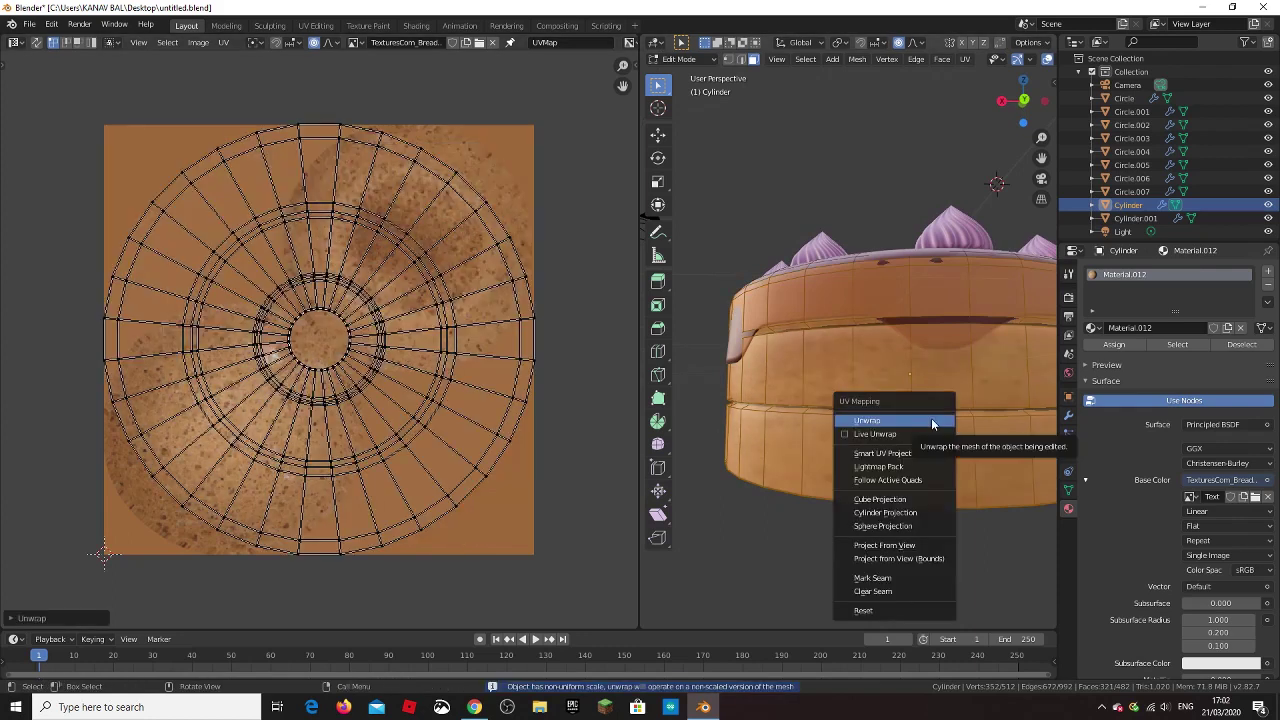
{"action": "left_click", "coordinate": [908, 421]}
{"action": "scroll", "coordinate": [908, 421], "scroll_direction": "down", "scroll_amount": 5}
{"action": "mouse_move", "coordinate": [908, 421]}
{"action": "middle_mouse_down"}
{"action": "mouse_move", "coordinate": [871, 358]}
{"action": "mouse_move", "coordinate": [703, 409]}
{"action": "middle_mouse_up"}
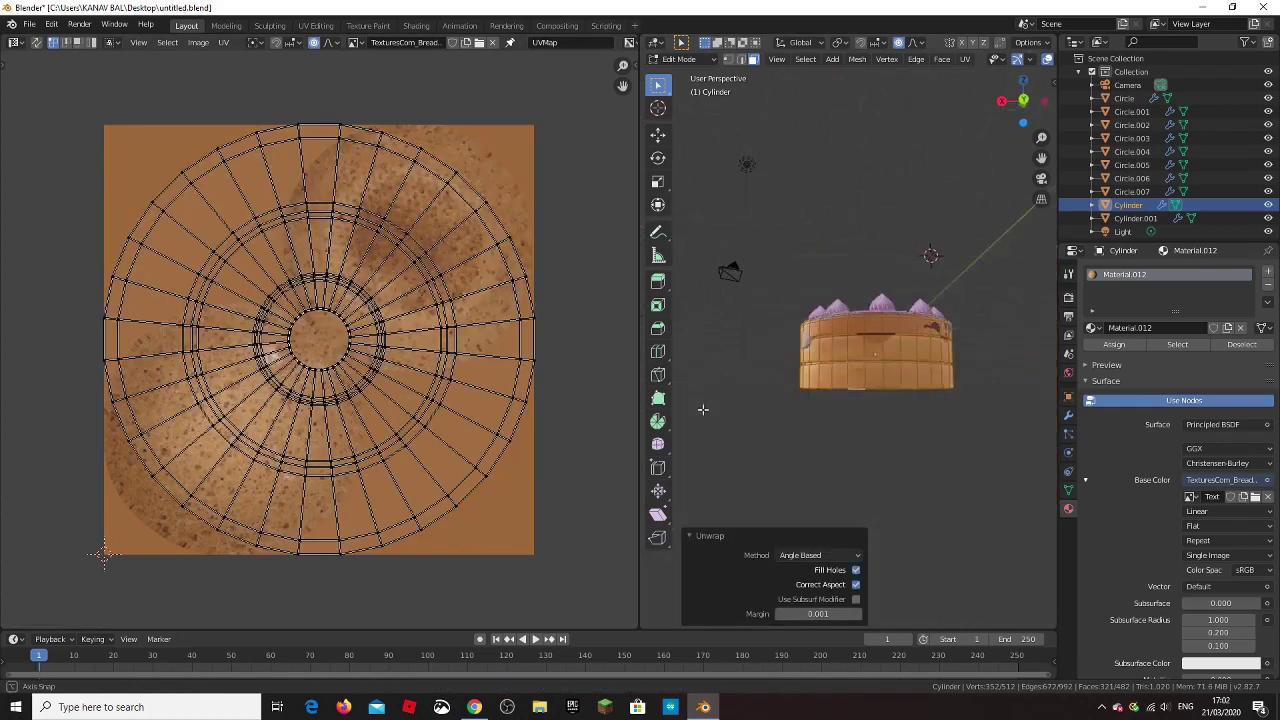
Step: Scale all the sponge UVs down and move them onto the lower-left bread bun
{"action": "key", "text": "a"}
{"action": "key", "text": "s"}
{"action": "left_click", "coordinate": [507, 263]}
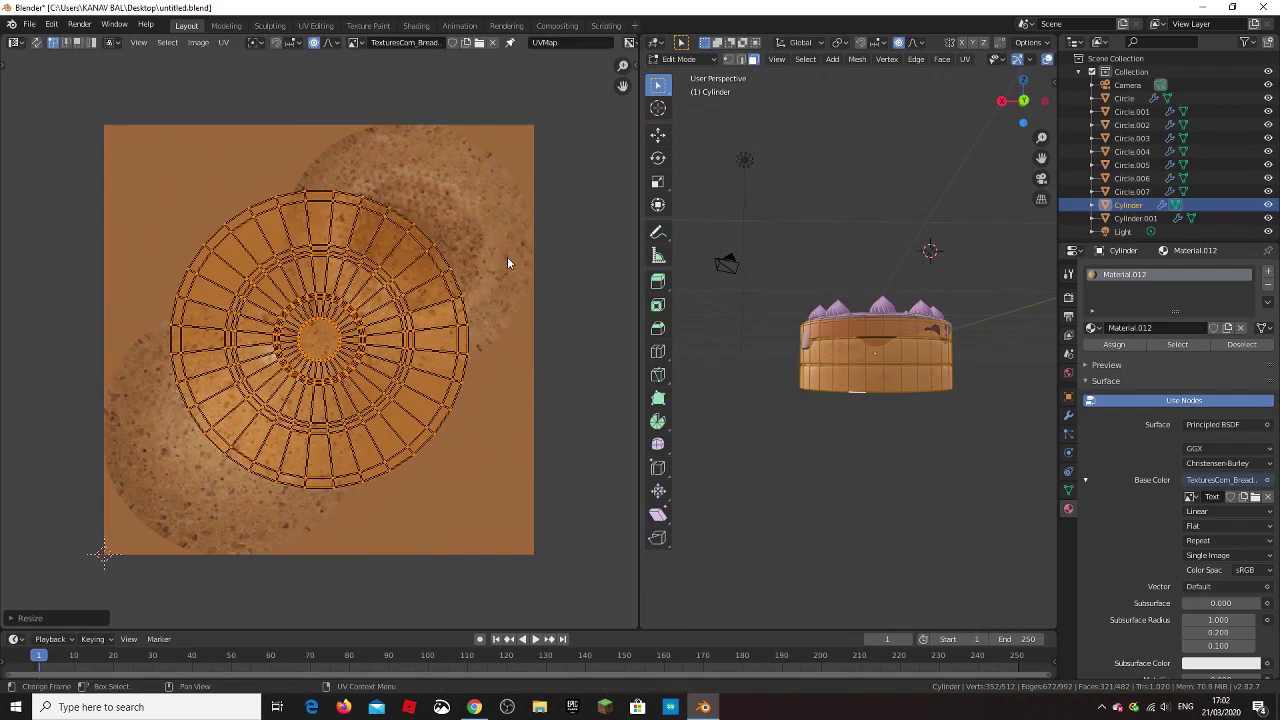
{"action": "key", "text": "g"}
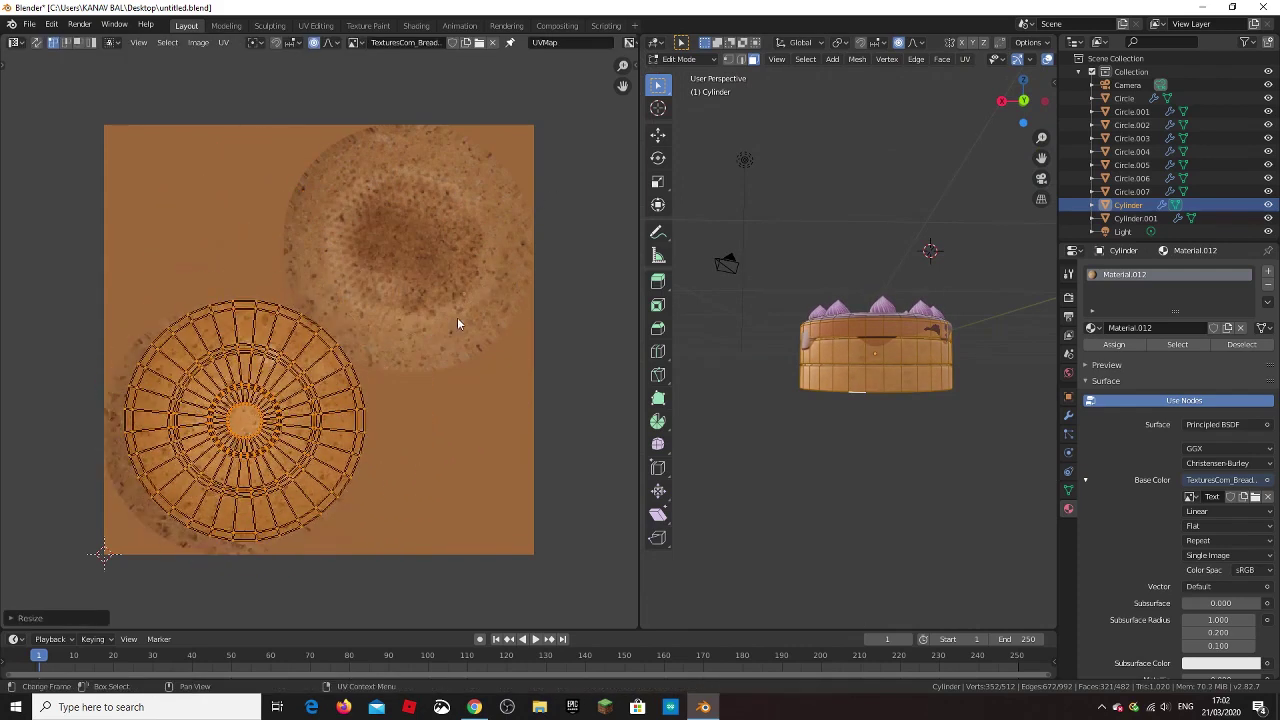
{"action": "left_click", "coordinate": [104, 553]}
{"action": "scroll", "coordinate": [722, 572], "scroll_direction": "up", "scroll_amount": 5}
{"action": "scroll", "coordinate": [722, 572], "scroll_direction": "up", "scroll_amount": 3}
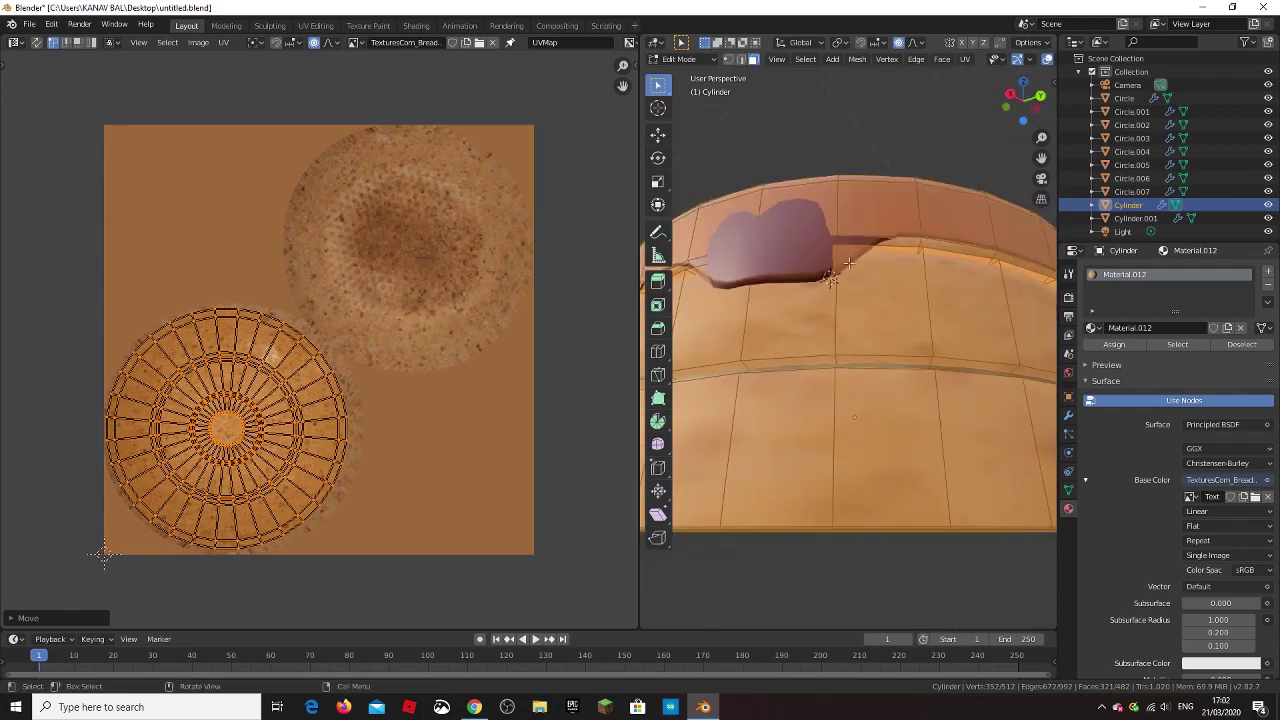
Step: Check the crumb texture in Object Mode, then return to Edit Mode
{"action": "key", "text": "Tab"}
{"action": "scroll", "coordinate": [722, 567], "scroll_direction": "down", "scroll_amount": 5}
{"action": "key", "text": "Tab"}
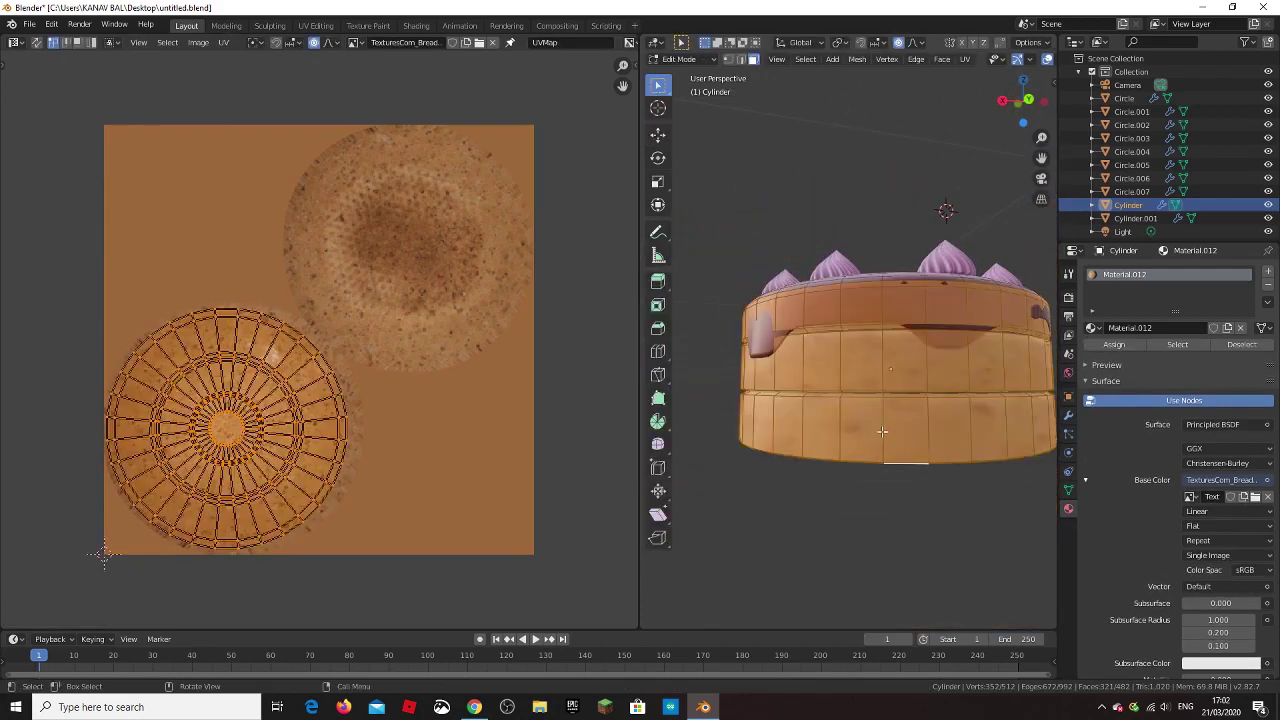
Step: Select a vertical edge loop on the cake side and bring up the Edge menu
{"action": "key", "text": "alt+a"}
{"action": "key", "text": "ctrl+r"}
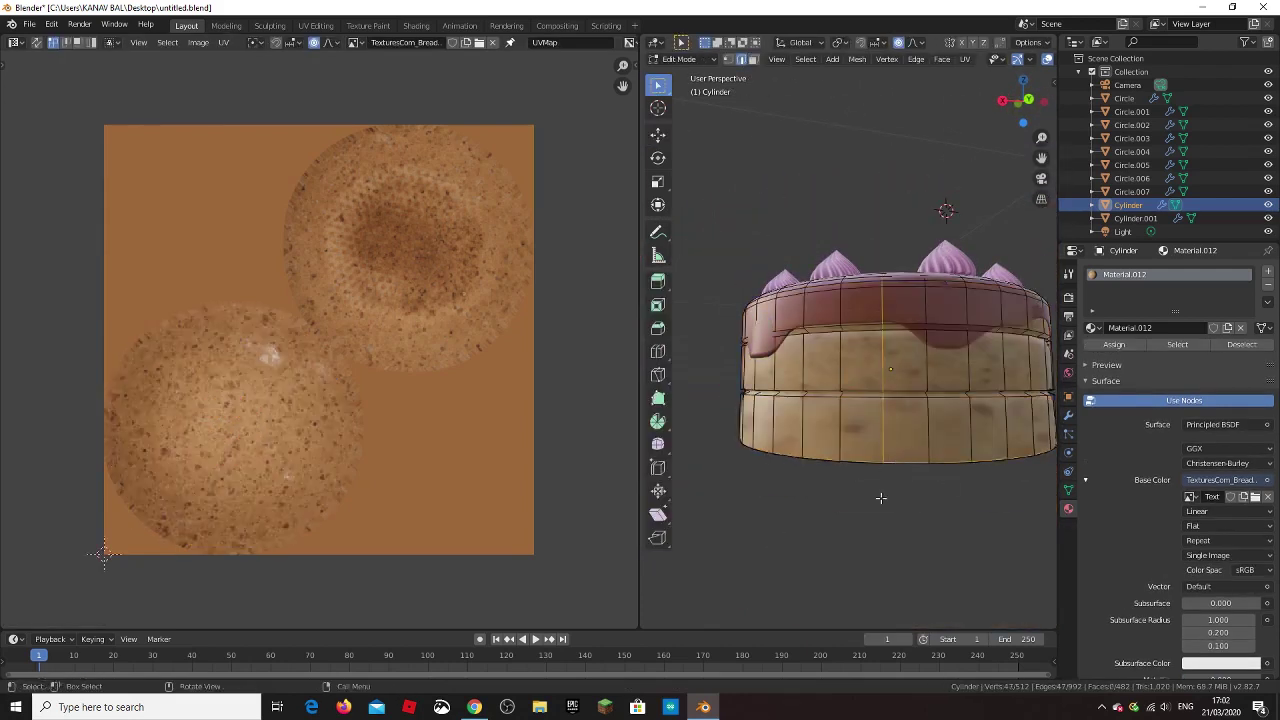
{"action": "middle_click_drag", "start_coordinate": [880, 497], "coordinate": [916, 333]}
{"action": "scroll", "coordinate": [940, 302], "scroll_direction": "up", "scroll_amount": 4}
{"action": "scroll", "coordinate": [875, 411], "scroll_direction": "down", "scroll_amount": 2}
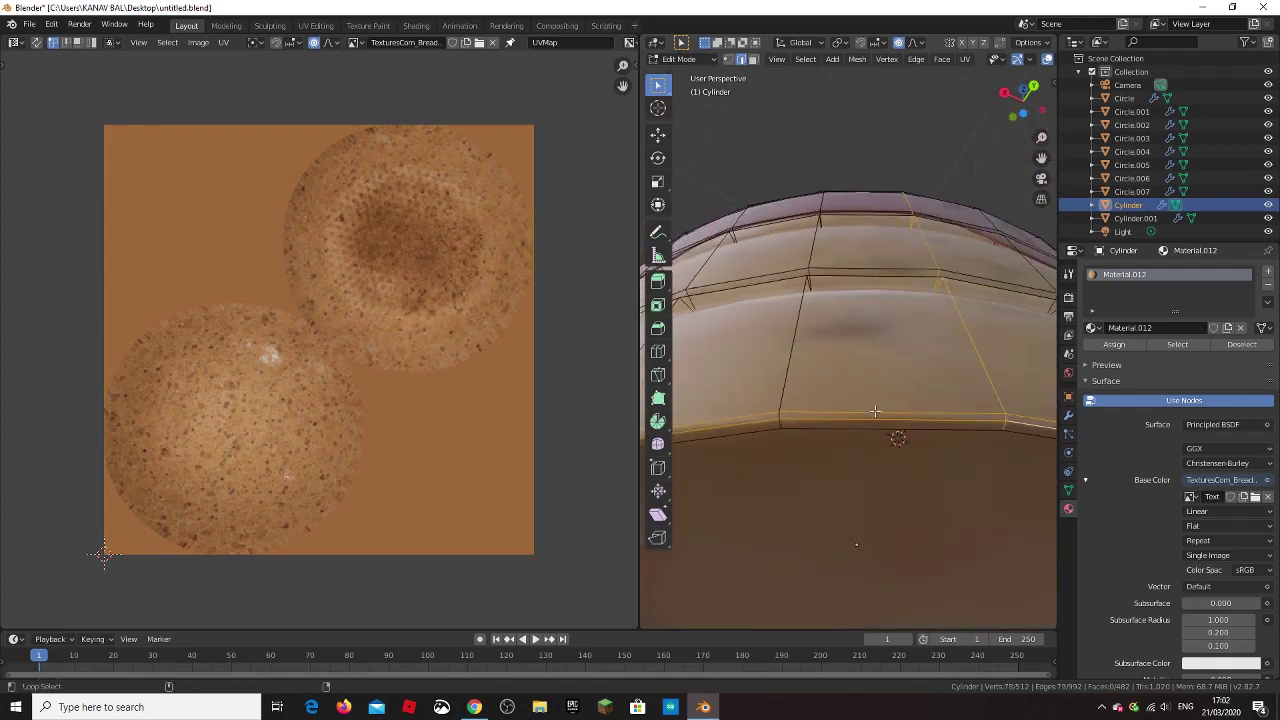
{"action": "scroll", "coordinate": [879, 425], "scroll_direction": "down", "scroll_amount": 4}
{"action": "scroll", "coordinate": [838, 510], "scroll_direction": "down", "scroll_amount": 2}
{"action": "key", "text": "ctrl+e"}
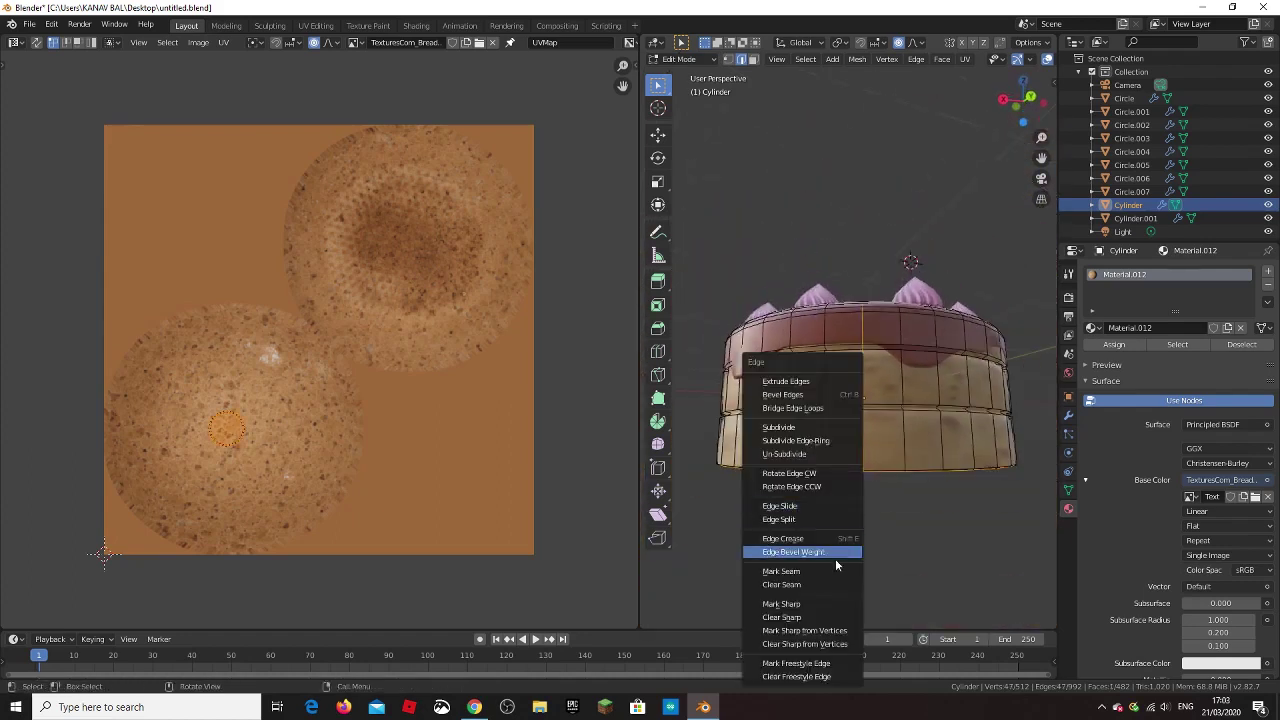
Step: Mark the vertical loop as a seam and unwrap the grown ring of side faces
{"action": "left_click", "coordinate": [834, 571]}
{"action": "scroll", "coordinate": [833, 516], "scroll_direction": "up", "scroll_amount": 5}
{"action": "key", "text": "3"}
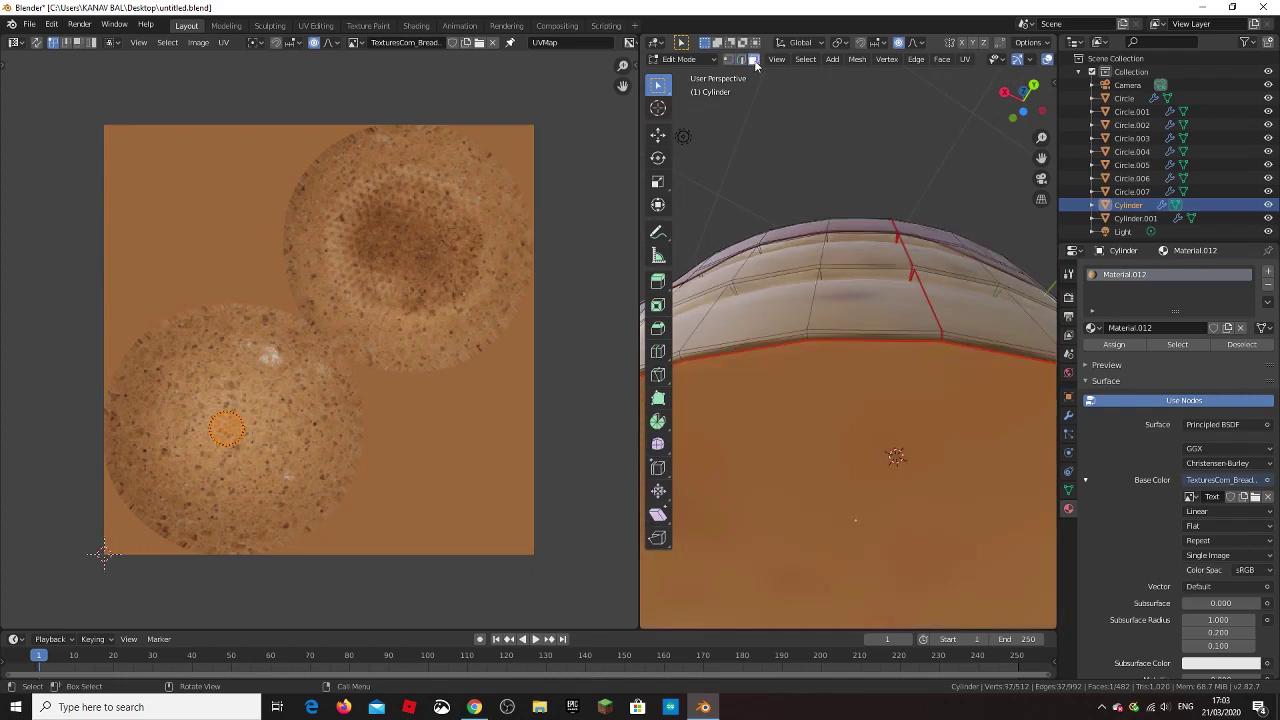
{"action": "left_click", "coordinate": [857, 342], "text": "alt"}
{"action": "scroll", "coordinate": [689, 331], "scroll_direction": "down", "scroll_amount": 3}
{"action": "middle_click_drag", "start_coordinate": [689, 331], "coordinate": [725, 463]}
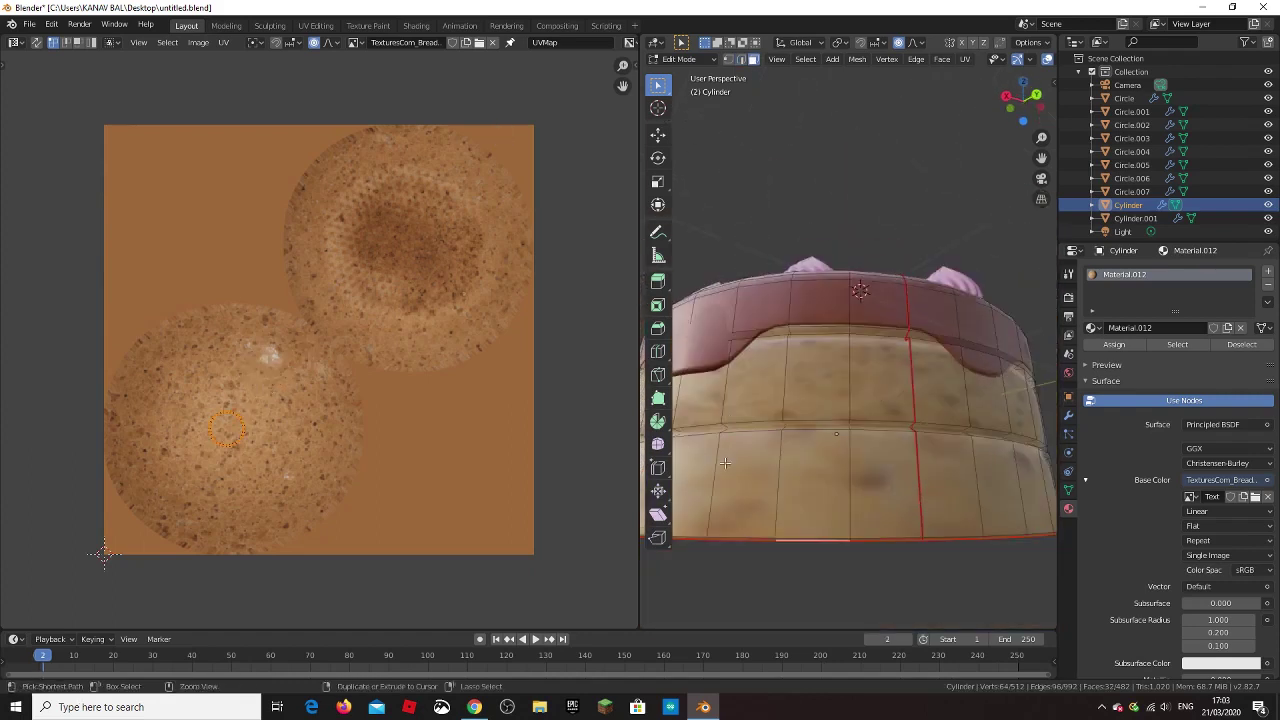
{"action": "key", "text": "ctrl+KP_Add"}
{"action": "key", "text": "ctrl+KP_Add"}
{"action": "key", "text": "u"}
{"action": "left_click", "coordinate": [847, 458]}
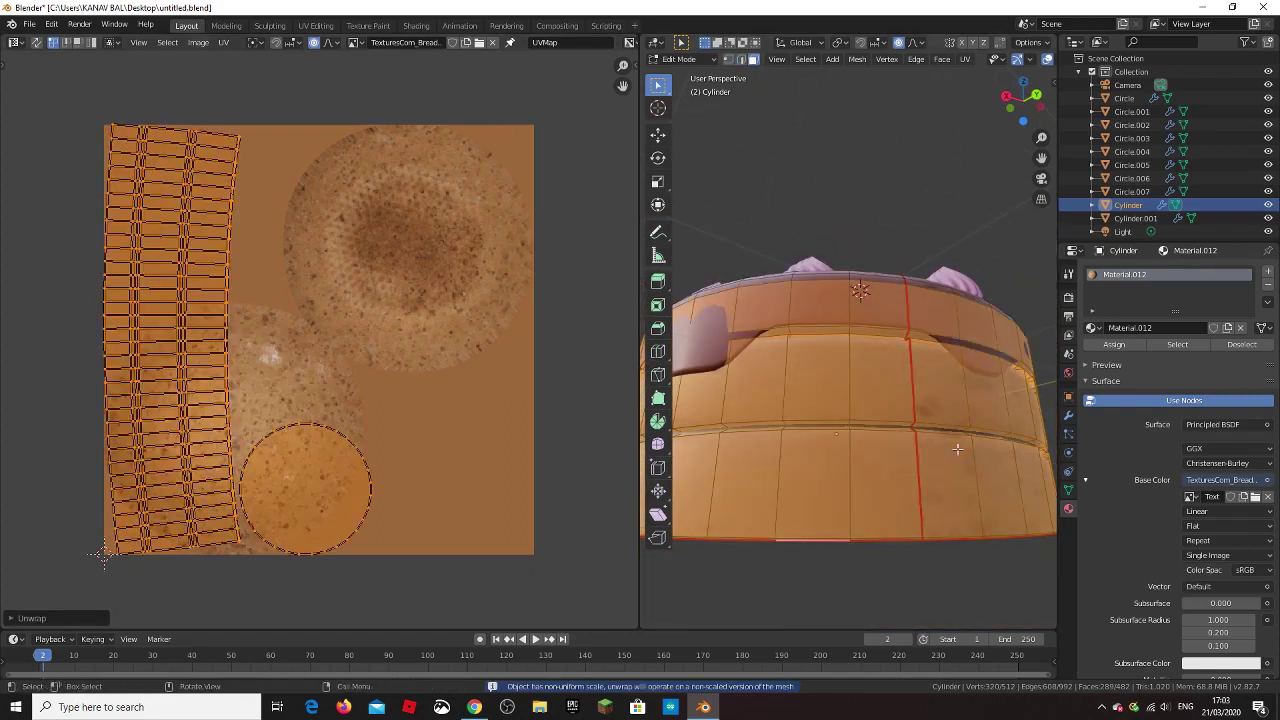
Step: Shrink the side UV strip island and clear the selection
{"action": "key", "text": "s"}
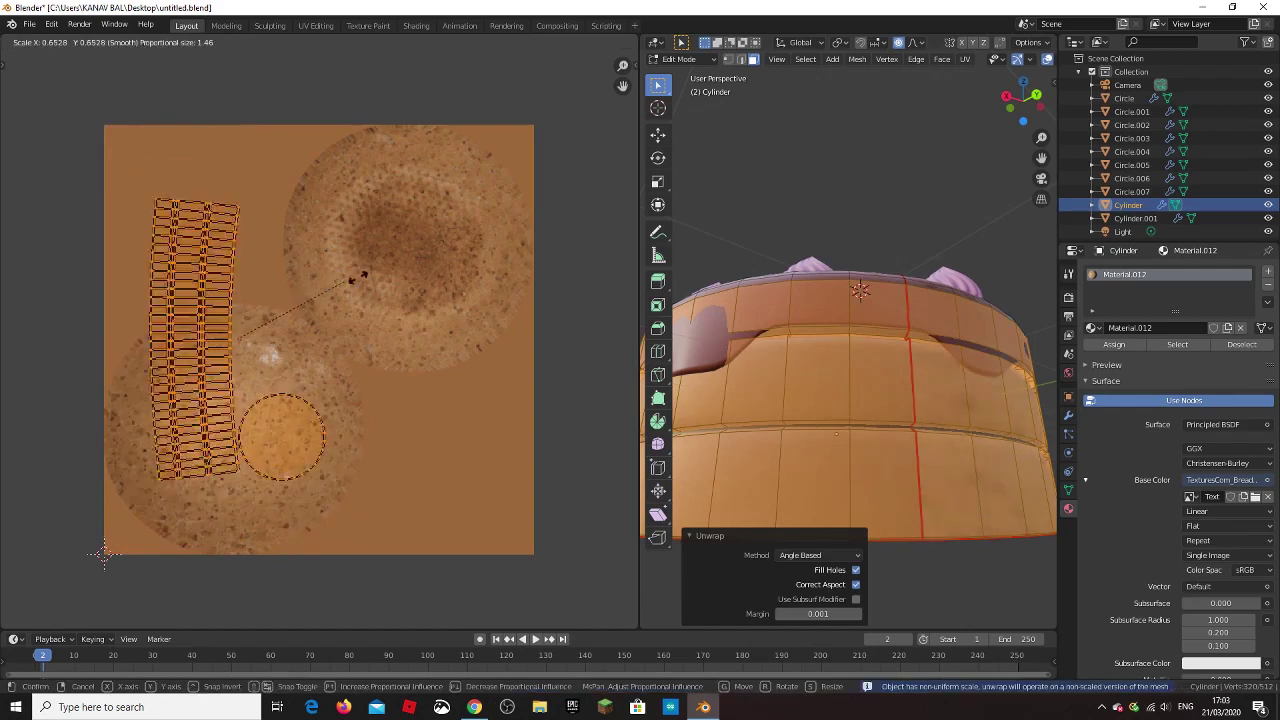
{"action": "left_click", "coordinate": [329, 286]}
{"action": "key", "text": "alt+a"}
{"action": "middle_click_drag", "start_coordinate": [834, 420], "coordinate": [850, 440]}
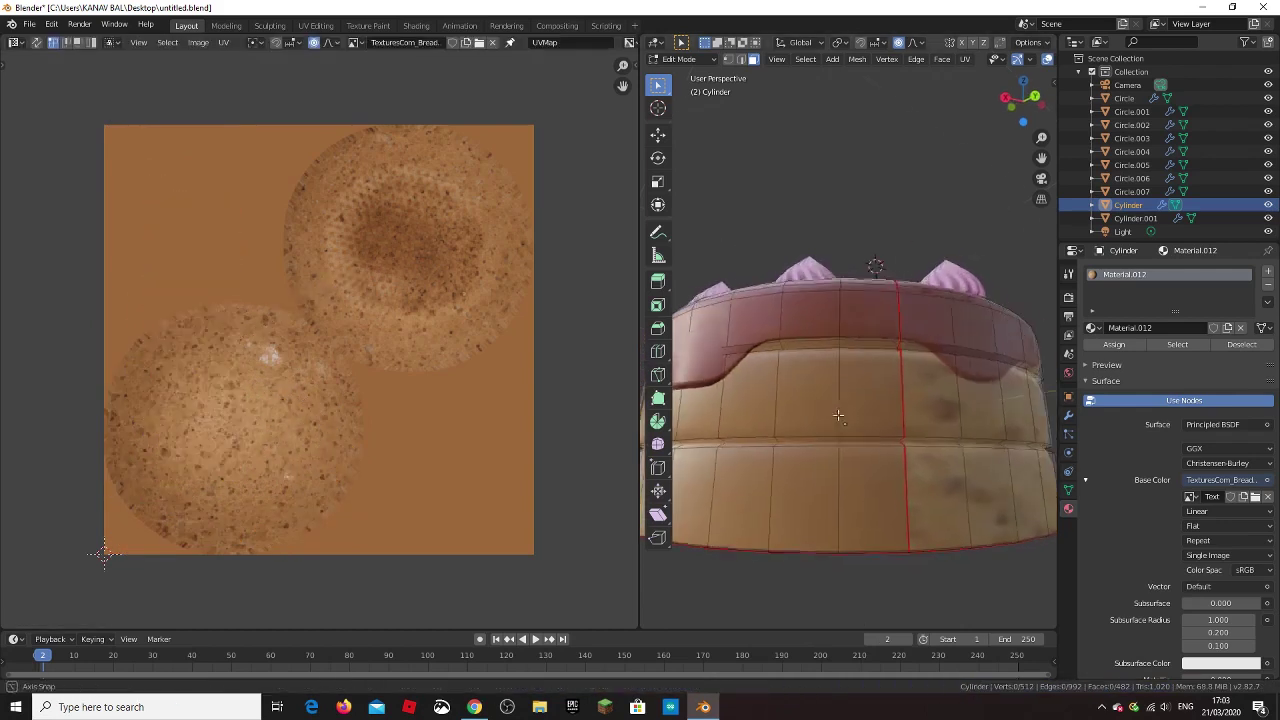
{"action": "key", "text": "ctrl+z"}
{"action": "key", "text": "alt+a"}
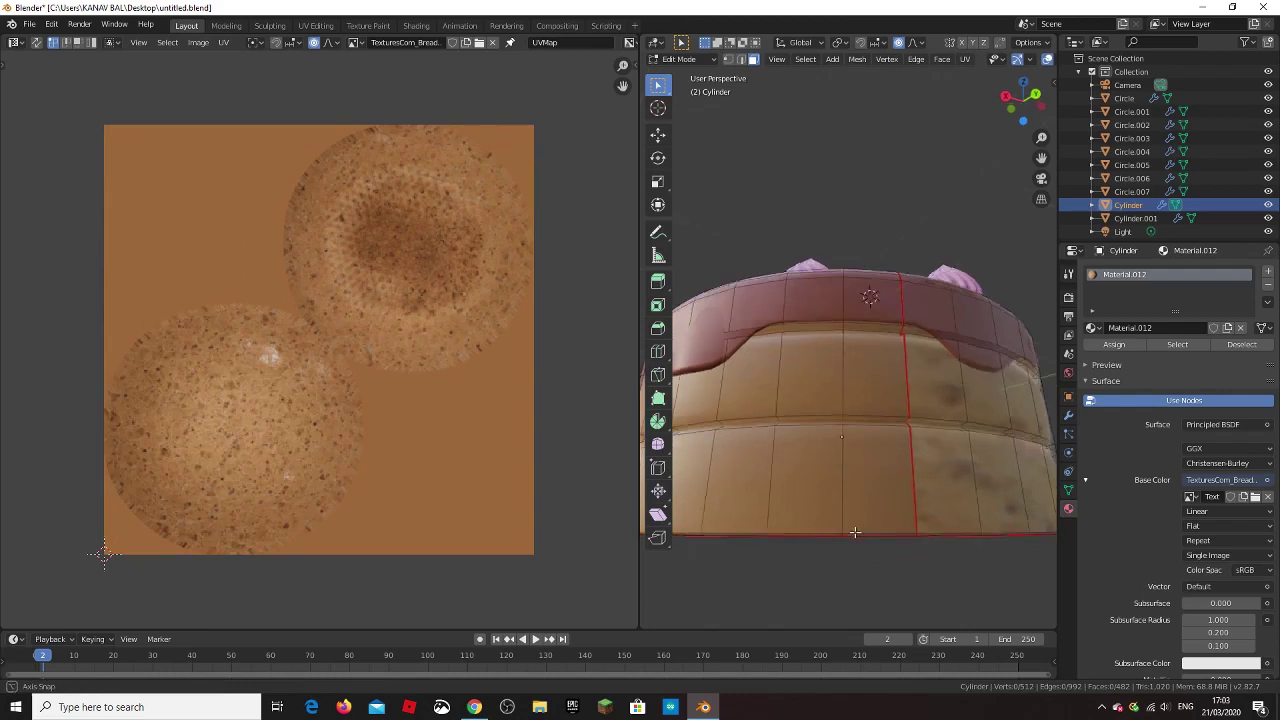
Step: Reselect the seam loop, grow it over the side, and rotate the UV strip
{"action": "middle_click_drag", "start_coordinate": [876, 519], "coordinate": [894, 307]}
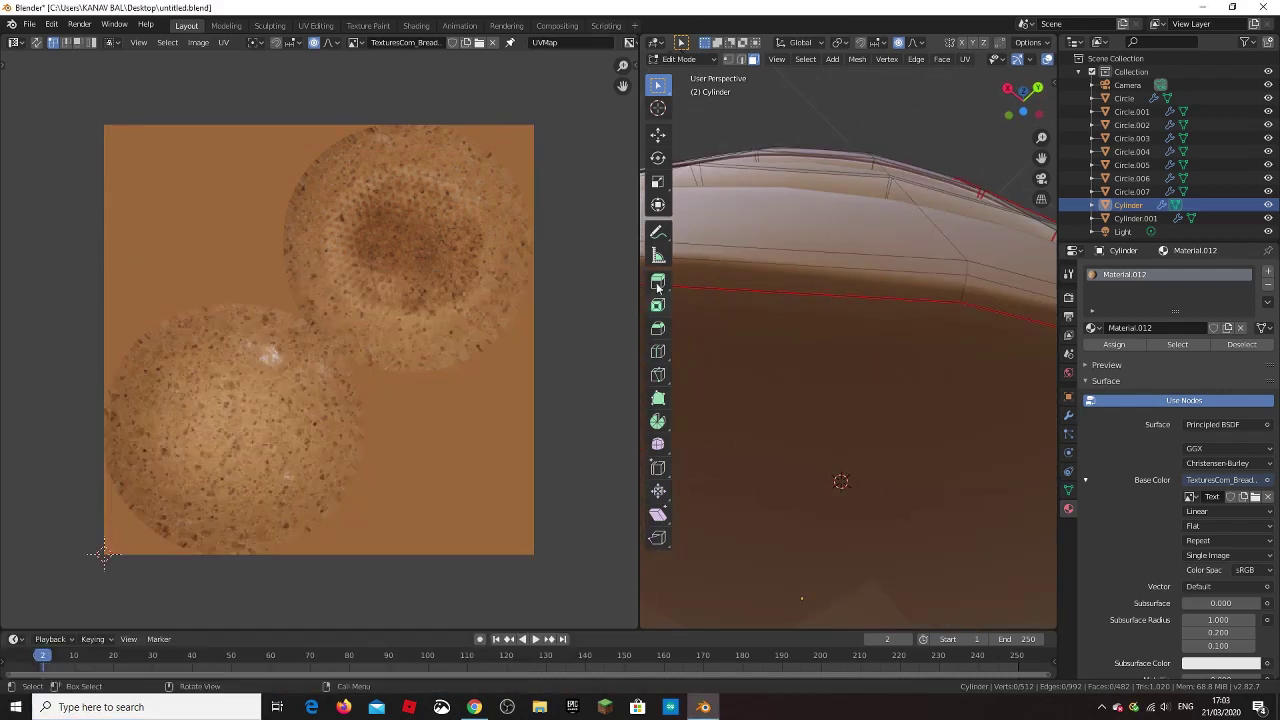
{"action": "left_click", "coordinate": [877, 289]}
{"action": "left_click", "coordinate": [878, 286], "text": "alt"}
{"action": "middle_click_drag", "start_coordinate": [934, 286], "coordinate": [911, 375]}
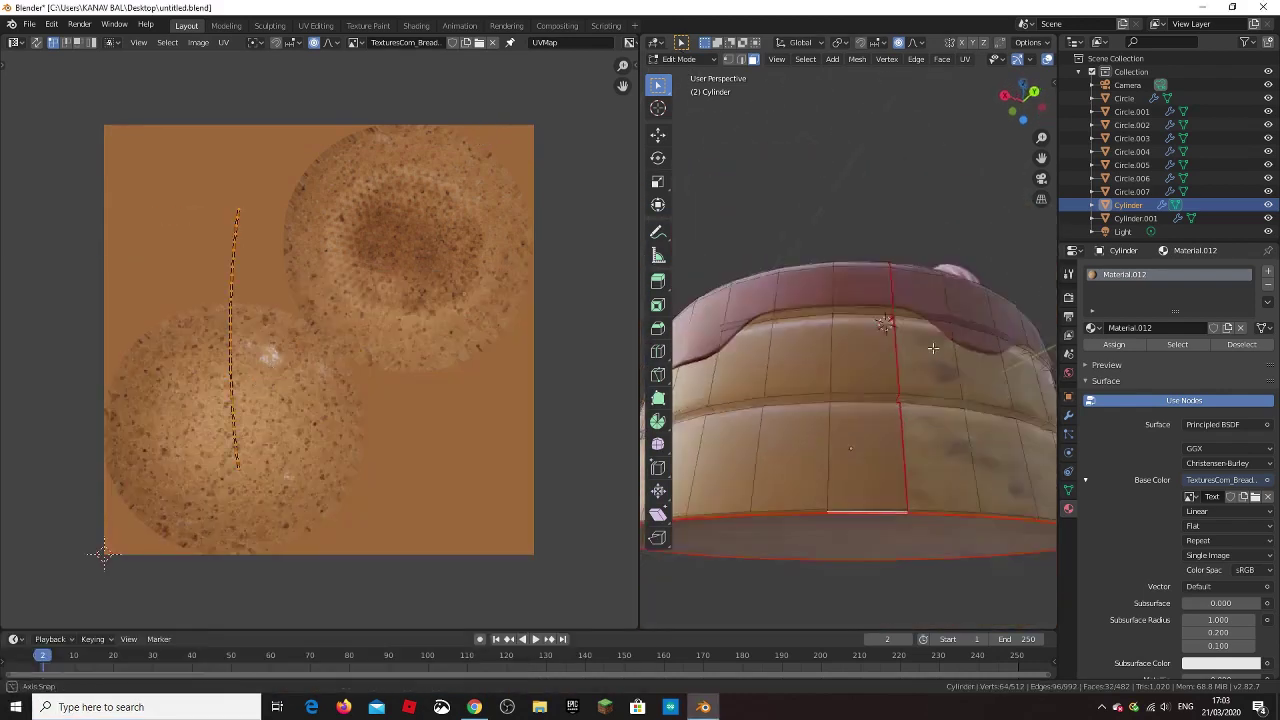
{"action": "scroll", "coordinate": [911, 375], "scroll_direction": "up", "scroll_amount": 1}
{"action": "key", "text": "ctrl+KP_Add"}
{"action": "key", "text": "ctrl+KP_Add"}
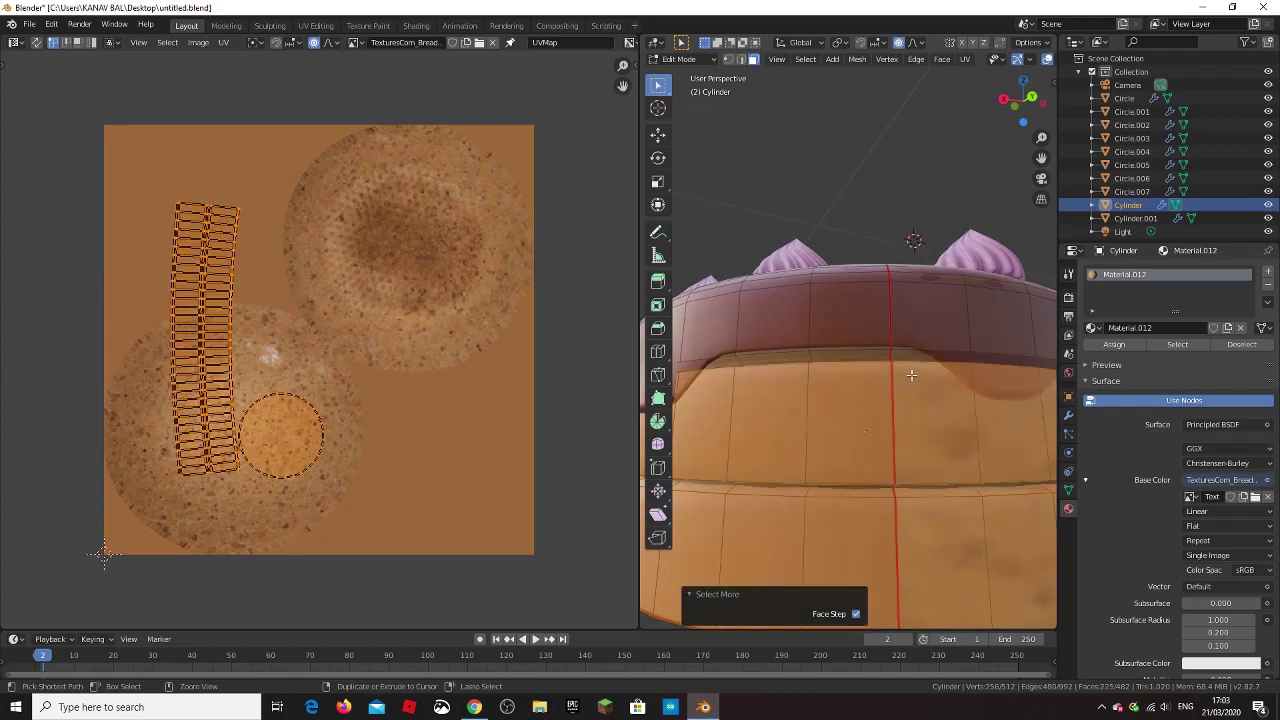
{"action": "key", "text": "ctrl+KP_Add"}
{"action": "key", "text": "ctrl+KP_Add"}
{"action": "key", "text": "r"}
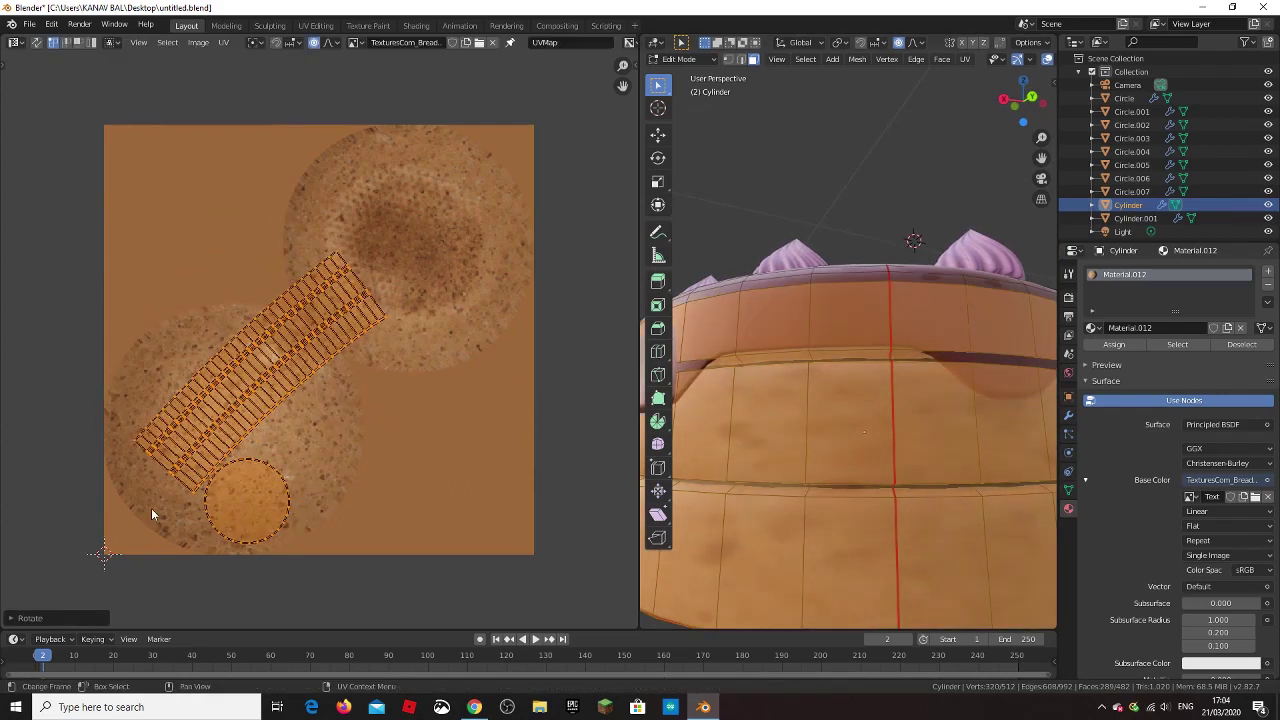
Step: Confirm the UV rotation and turn the UV Editor into the Shader Editor
{"action": "left_click", "coordinate": [12, 47]}
{"action": "left_click", "coordinate": [12, 43]}
{"action": "left_click", "coordinate": [48, 135]}
{"action": "scroll", "coordinate": [83, 309], "scroll_direction": "up", "scroll_amount": 2}
{"action": "scroll", "coordinate": [83, 309], "scroll_direction": "up", "scroll_amount": 2}
{"action": "scroll", "coordinate": [83, 309], "scroll_direction": "up", "scroll_amount": 1}
Step: Add an Image Texture node with the bread normal image linked to the BSDF Normal
{"action": "left_click", "coordinate": [171, 436]}
{"action": "left_click", "coordinate": [50, 420]}
{"action": "left_click", "coordinate": [102, 460]}
{"action": "left_click", "coordinate": [550, 266]}
{"action": "left_click", "coordinate": [845, 561]}
{"action": "left_click_drag", "start_coordinate": [236, 482], "coordinate": [160, 486]}
Step: Insert a Normal Map node on the normal image link
{"action": "key", "text": "shift+a"}
{"action": "left_click", "coordinate": [250, 559]}
{"action": "left_click", "coordinate": [165, 470]}
{"action": "scroll", "coordinate": [236, 358], "scroll_direction": "down", "scroll_amount": 1}
Step: Insert an RGB Curves node into the base colour link and darken the sponge texture
{"action": "key", "text": "shift+a"}
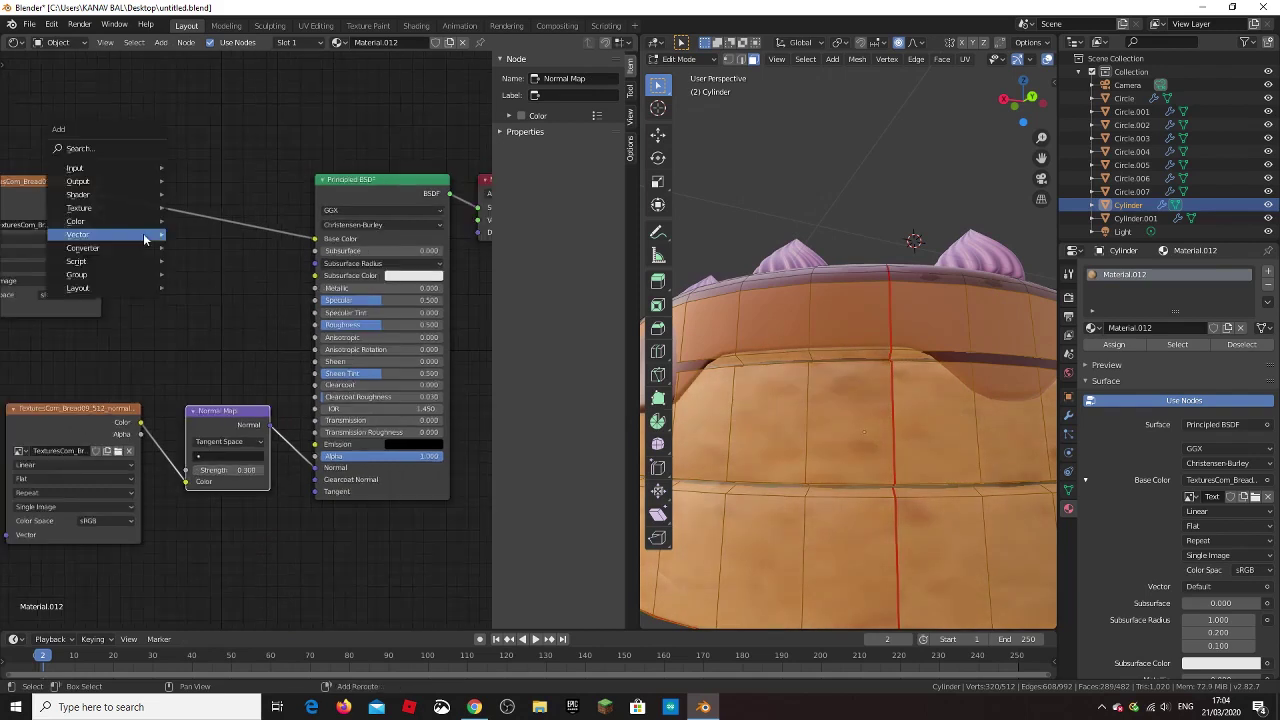
{"action": "left_click", "coordinate": [206, 308]}
{"action": "left_click", "coordinate": [231, 271]}
{"action": "left_click_drag", "start_coordinate": [258, 288], "coordinate": [279, 291]}
{"action": "scroll", "coordinate": [311, 364], "scroll_direction": "down", "scroll_amount": 3}
{"action": "scroll", "coordinate": [837, 471], "scroll_direction": "down", "scroll_amount": 5}
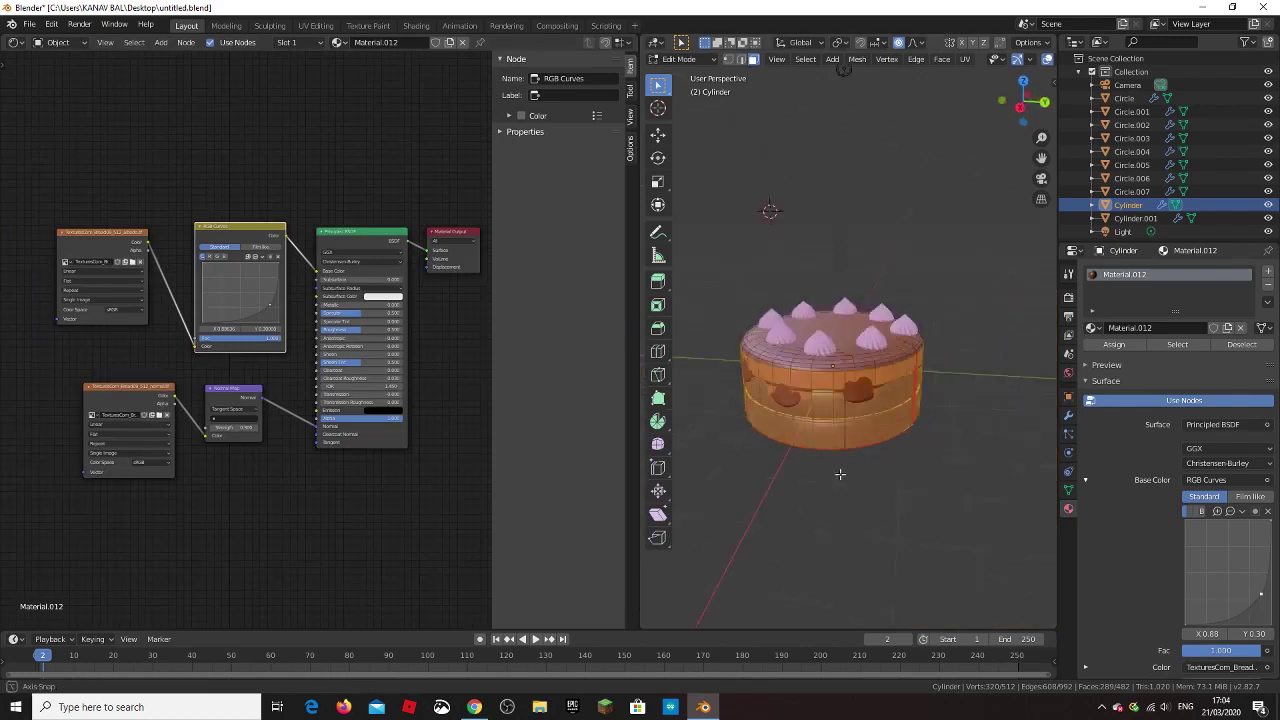
Step: View the textured cake in Object Mode and fine-tune the RGB Curves point
{"action": "middle_click_drag", "start_coordinate": [837, 471], "coordinate": [775, 453]}
{"action": "scroll", "coordinate": [1179, 456], "scroll_direction": "down", "scroll_amount": 2}
{"action": "scroll", "coordinate": [356, 345], "scroll_direction": "up", "scroll_amount": 2}
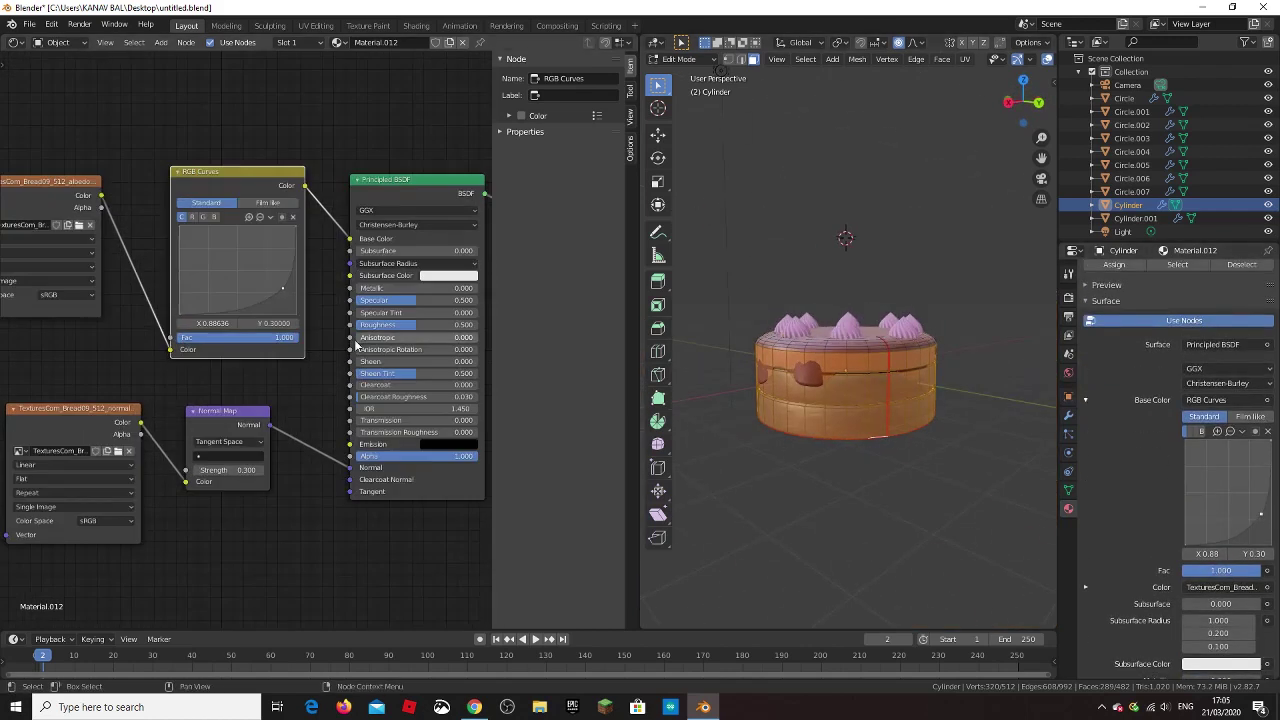
{"action": "key", "text": "Tab"}
{"action": "scroll", "coordinate": [872, 313], "scroll_direction": "up", "scroll_amount": 2}
{"action": "scroll", "coordinate": [860, 393], "scroll_direction": "up", "scroll_amount": 3}
{"action": "scroll", "coordinate": [860, 393], "scroll_direction": "up", "scroll_amount": 2}
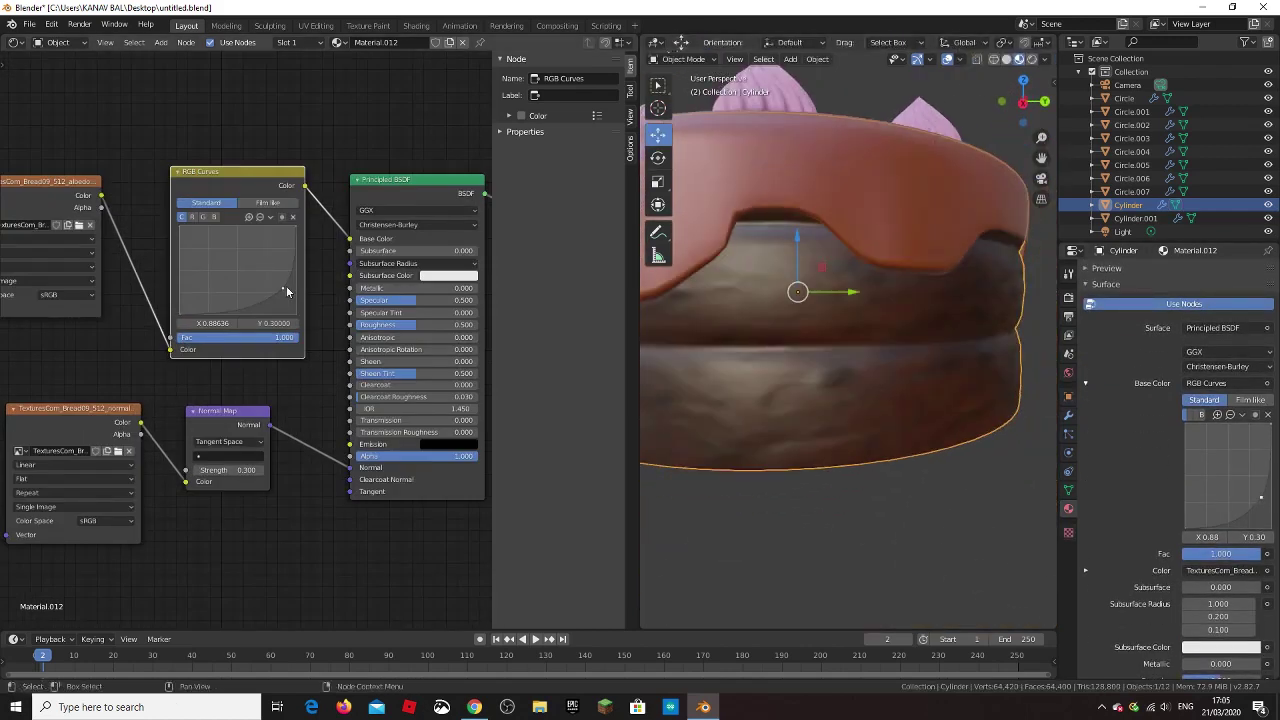
{"action": "left_click_drag", "start_coordinate": [258, 288], "coordinate": [263, 290]}
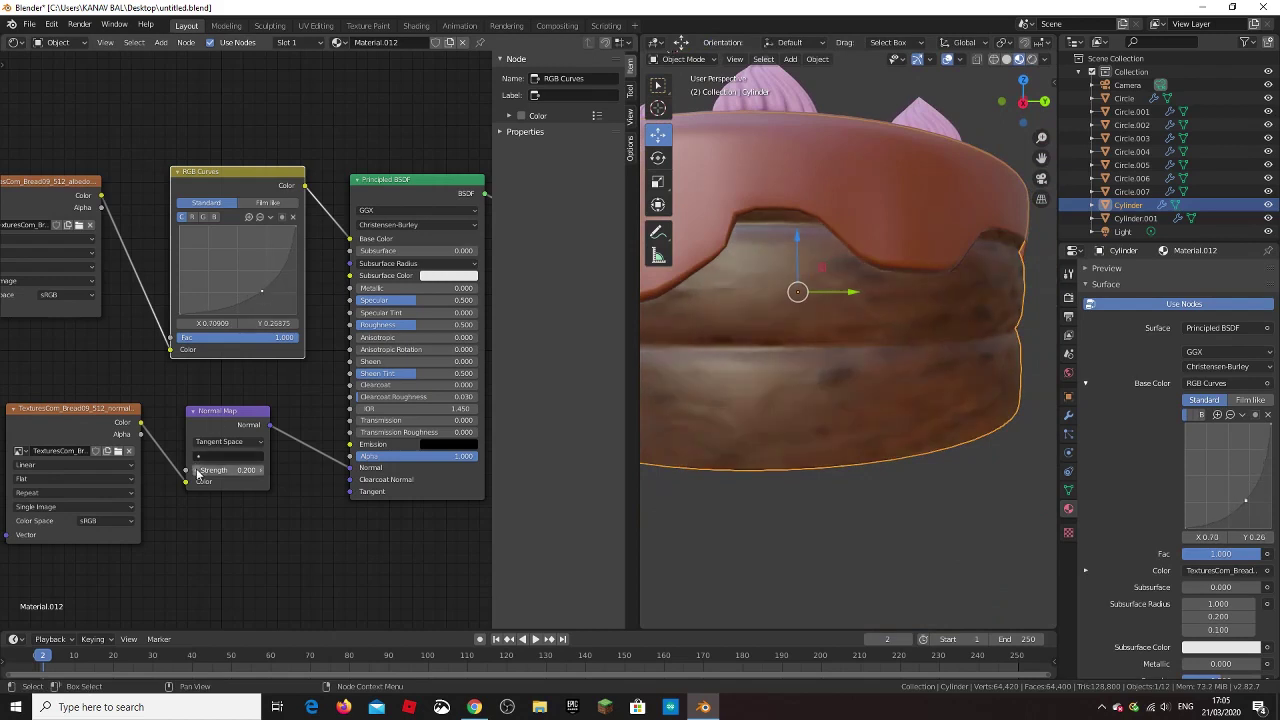
{"action": "scroll", "coordinate": [860, 400], "scroll_direction": "down", "scroll_amount": 4}
{"action": "middle_click_drag", "start_coordinate": [860, 400], "coordinate": [934, 521]}
{"action": "scroll", "coordinate": [900, 460], "scroll_direction": "down", "scroll_amount": 4}
Step: Shrink the node editor to widen the 3D viewport
{"action": "middle_click_drag", "start_coordinate": [866, 393], "coordinate": [641, 299]}
{"action": "left_click_drag", "start_coordinate": [641, 303], "coordinate": [23, 303]}
{"action": "middle_click_drag", "start_coordinate": [430, 440], "coordinate": [479, 414]}
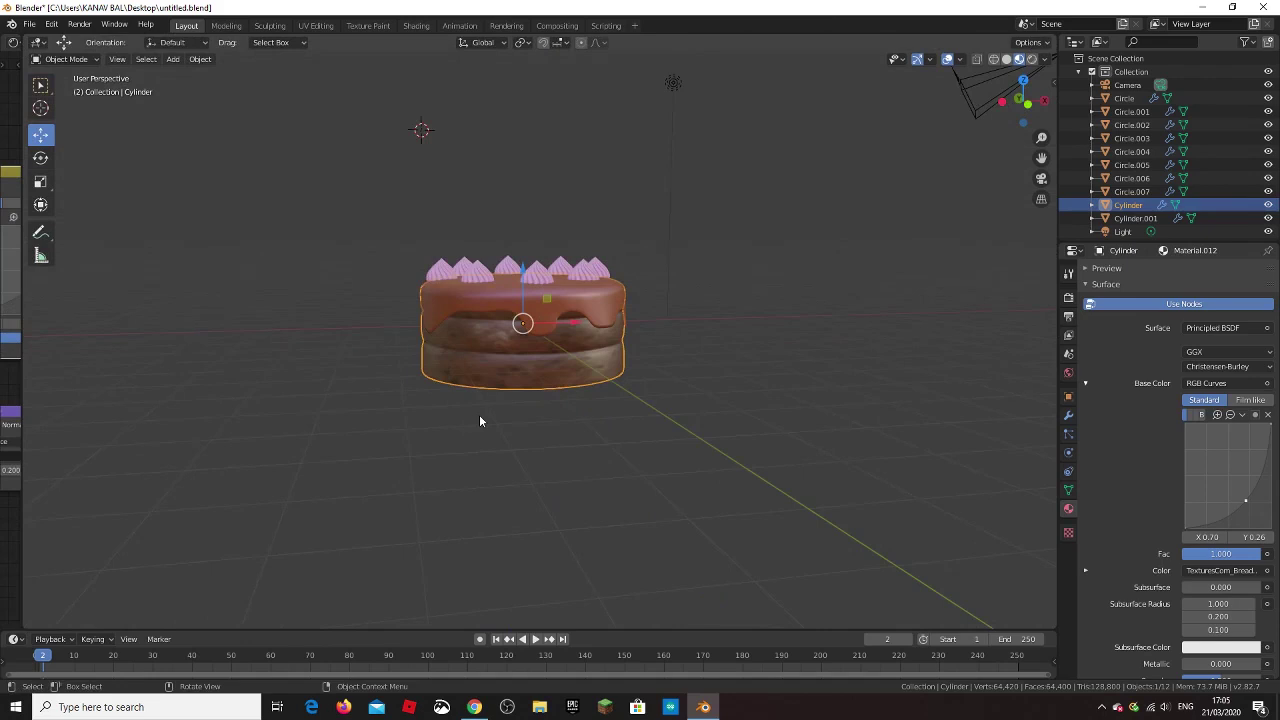
Step: Join the leftover editor strip into the 3D viewport
{"action": "right_click", "coordinate": [20, 330]}
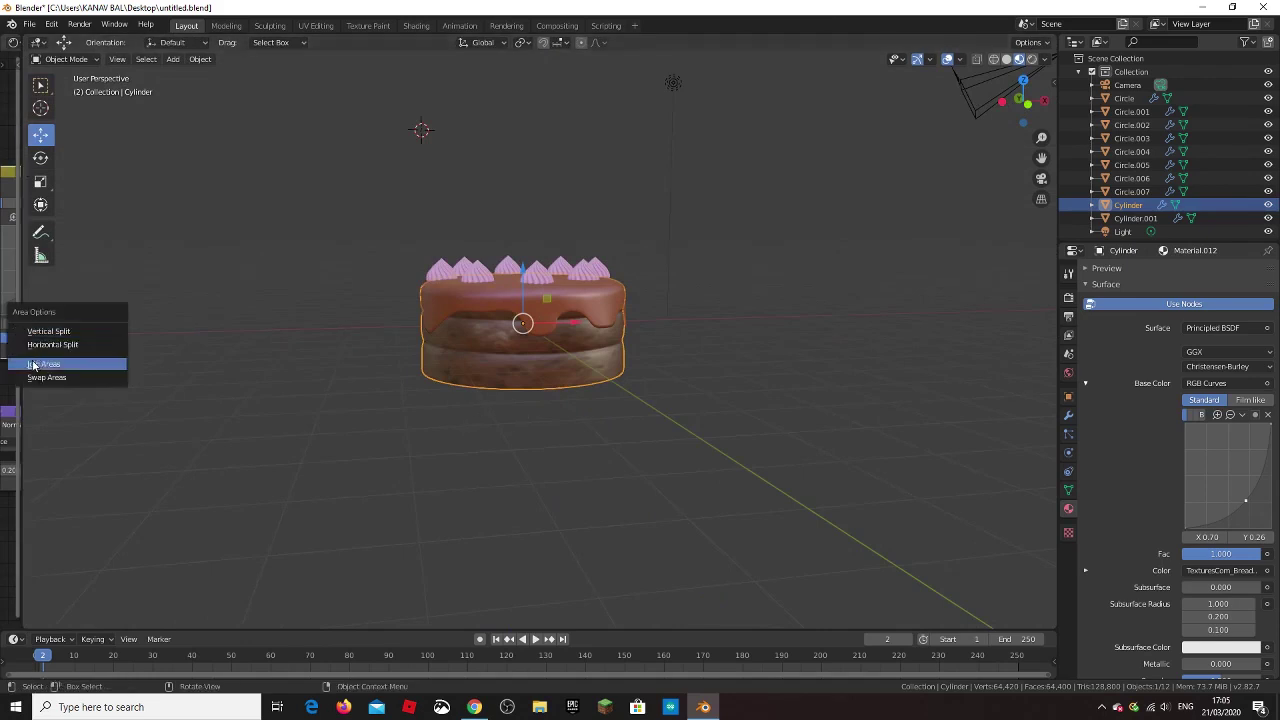
{"action": "left_click", "coordinate": [43, 363]}
{"action": "mouse_move", "coordinate": [346, 373]}
{"action": "middle_mouse_down"}
{"action": "mouse_move", "coordinate": [498, 411]}
{"action": "mouse_move", "coordinate": [891, 205]}
{"action": "mouse_move", "coordinate": [962, 151]}
{"action": "mouse_move", "coordinate": [828, 273]}
{"action": "mouse_move", "coordinate": [596, 338]}
{"action": "mouse_move", "coordinate": [652, 306]}
{"action": "mouse_move", "coordinate": [623, 194]}
{"action": "middle_mouse_up"}
{"action": "scroll", "coordinate": [623, 194], "scroll_direction": "down", "scroll_amount": 5}
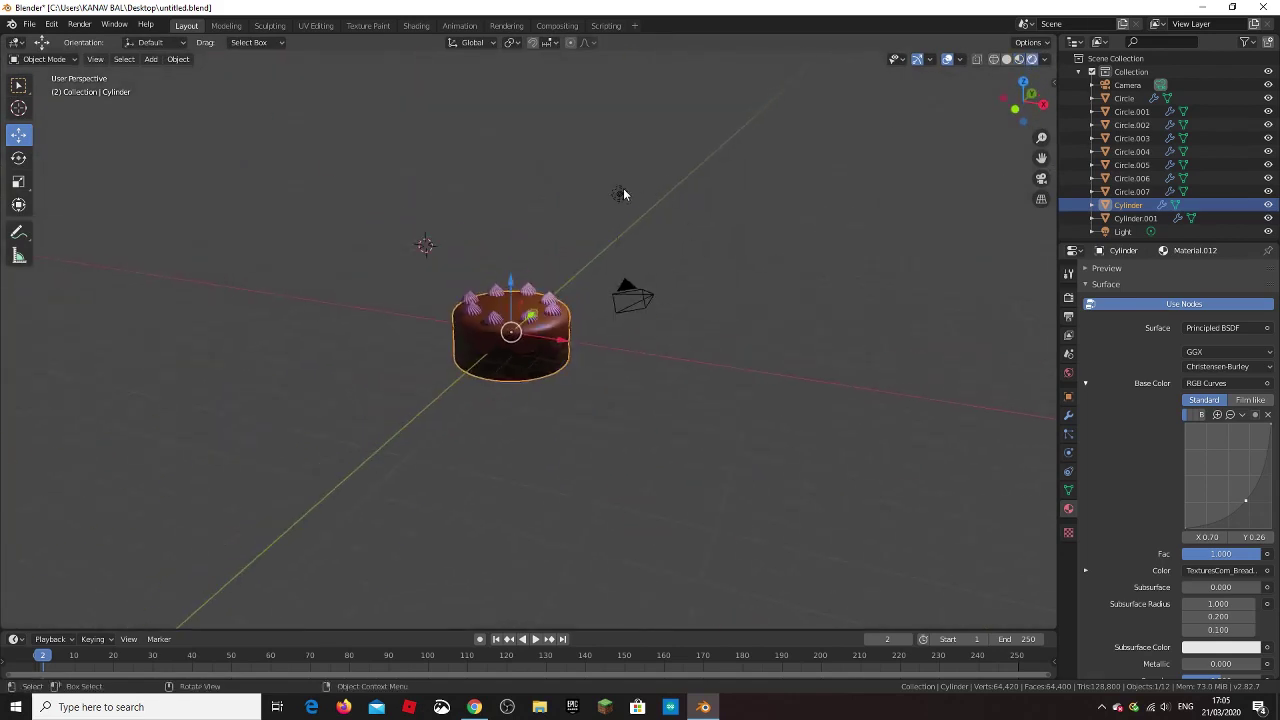
Step: Duplicate the point light three times and place the copies around the cake
{"action": "left_click", "coordinate": [620, 193]}
{"action": "key", "text": "shift+d"}
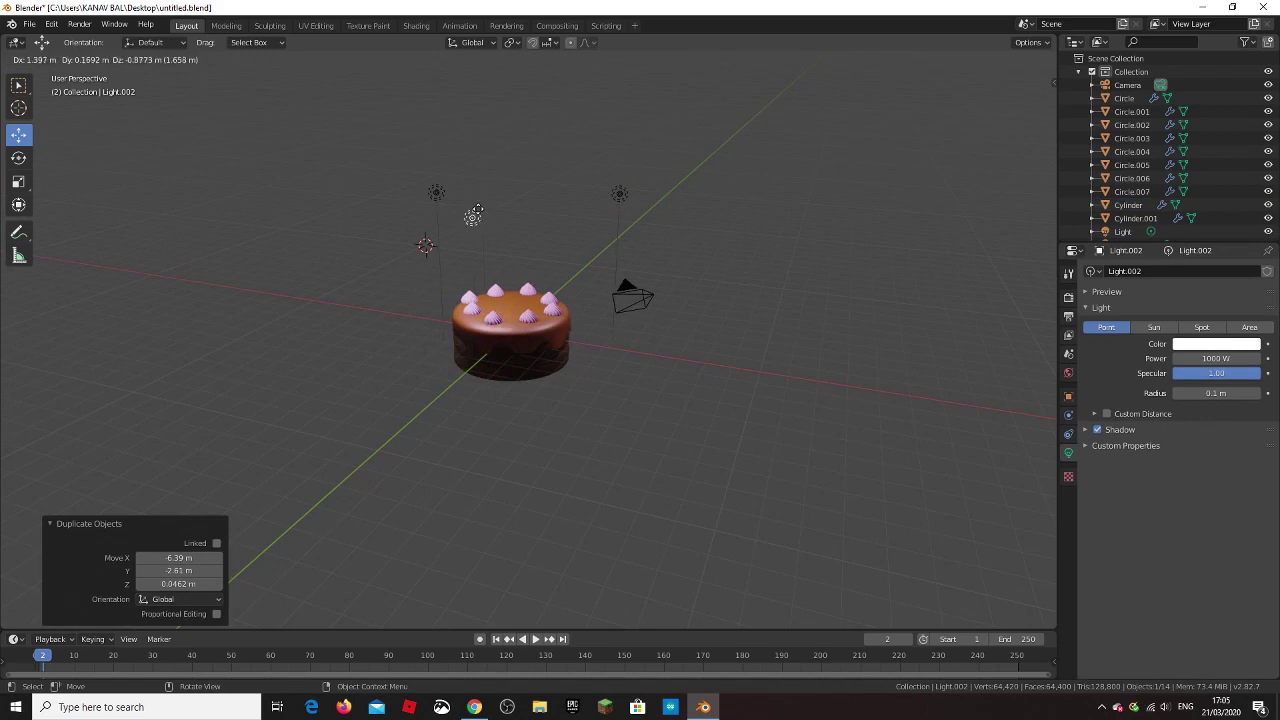
{"action": "left_click", "coordinate": [513, 162]}
{"action": "mouse_move", "coordinate": [513, 162]}
{"action": "middle_mouse_down"}
{"action": "mouse_move", "coordinate": [647, 386]}
{"action": "mouse_move", "coordinate": [820, 400]}
{"action": "mouse_move", "coordinate": [591, 366]}
{"action": "middle_mouse_up"}
{"action": "key", "text": "shift+d"}
{"action": "key", "text": "shift+d"}
{"action": "left_click", "coordinate": [614, 191]}
{"action": "mouse_move", "coordinate": [614, 191]}
{"action": "middle_mouse_down"}
{"action": "mouse_move", "coordinate": [666, 219]}
{"action": "mouse_move", "coordinate": [507, 217]}
{"action": "middle_mouse_up"}
{"action": "key", "text": "g"}
{"action": "left_click", "coordinate": [666, 219]}
Step: Lower each light, including Light.003, along the vertical axis around the cake
{"action": "left_click", "coordinate": [434, 229]}
{"action": "mouse_move", "coordinate": [463, 336]}
{"action": "middle_mouse_down"}
{"action": "mouse_move", "coordinate": [613, 283]}
{"action": "mouse_move", "coordinate": [587, 177]}
{"action": "middle_mouse_up"}
{"action": "left_click_drag", "start_coordinate": [637, 108], "coordinate": [633, 205]}
{"action": "left_click", "coordinate": [520, 124]}
{"action": "left_click_drag", "start_coordinate": [520, 76], "coordinate": [520, 154]}
{"action": "left_click", "coordinate": [487, 141]}
{"action": "mouse_move", "coordinate": [487, 92]}
{"action": "left_mouse_down"}
{"action": "mouse_move", "coordinate": [489, 242]}
{"action": "mouse_move", "coordinate": [482, 210]}
{"action": "left_mouse_up"}
{"action": "left_click", "coordinate": [479, 229]}
{"action": "left_click", "coordinate": [438, 166]}
Step: Orbit to a low, close angle on the cake and preview the camera view
{"action": "scroll", "coordinate": [518, 365], "scroll_direction": "up", "scroll_amount": 3}
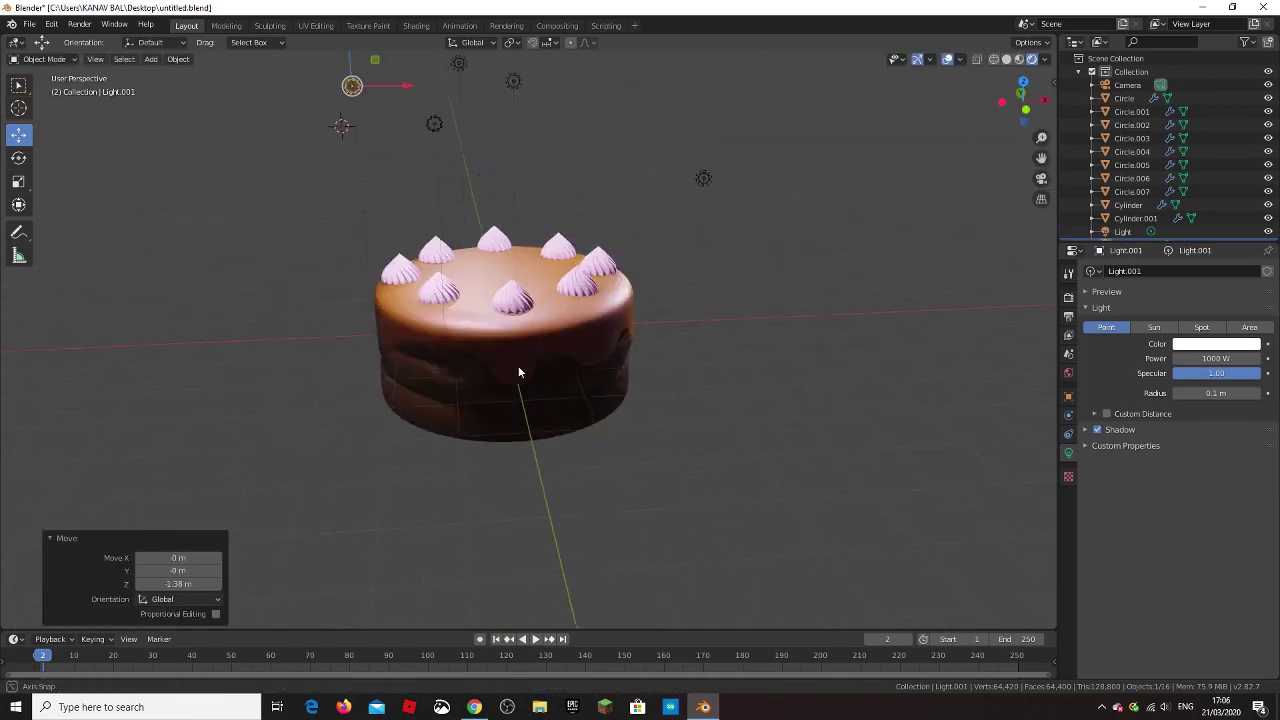
{"action": "middle_click_drag", "start_coordinate": [518, 365], "coordinate": [616, 351]}
{"action": "scroll", "coordinate": [616, 351], "scroll_direction": "down", "scroll_amount": 3}
{"action": "scroll", "coordinate": [616, 372], "scroll_direction": "up", "scroll_amount": 3}
{"action": "mouse_move", "coordinate": [659, 387]}
{"action": "middle_mouse_down"}
{"action": "mouse_move", "coordinate": [163, 369]}
{"action": "mouse_move", "coordinate": [560, 451]}
{"action": "middle_mouse_up"}
{"action": "scroll", "coordinate": [560, 451], "scroll_direction": "down", "scroll_amount": 5}
{"action": "scroll", "coordinate": [564, 360], "scroll_direction": "up", "scroll_amount": 10}
{"action": "scroll", "coordinate": [564, 360], "scroll_direction": "down", "scroll_amount": 5}
{"action": "mouse_move", "coordinate": [720, 266]}
{"action": "middle_mouse_down"}
{"action": "mouse_move", "coordinate": [320, 306]}
{"action": "mouse_move", "coordinate": [751, 300]}
{"action": "middle_mouse_up"}
{"action": "key", "text": "KP_0"}
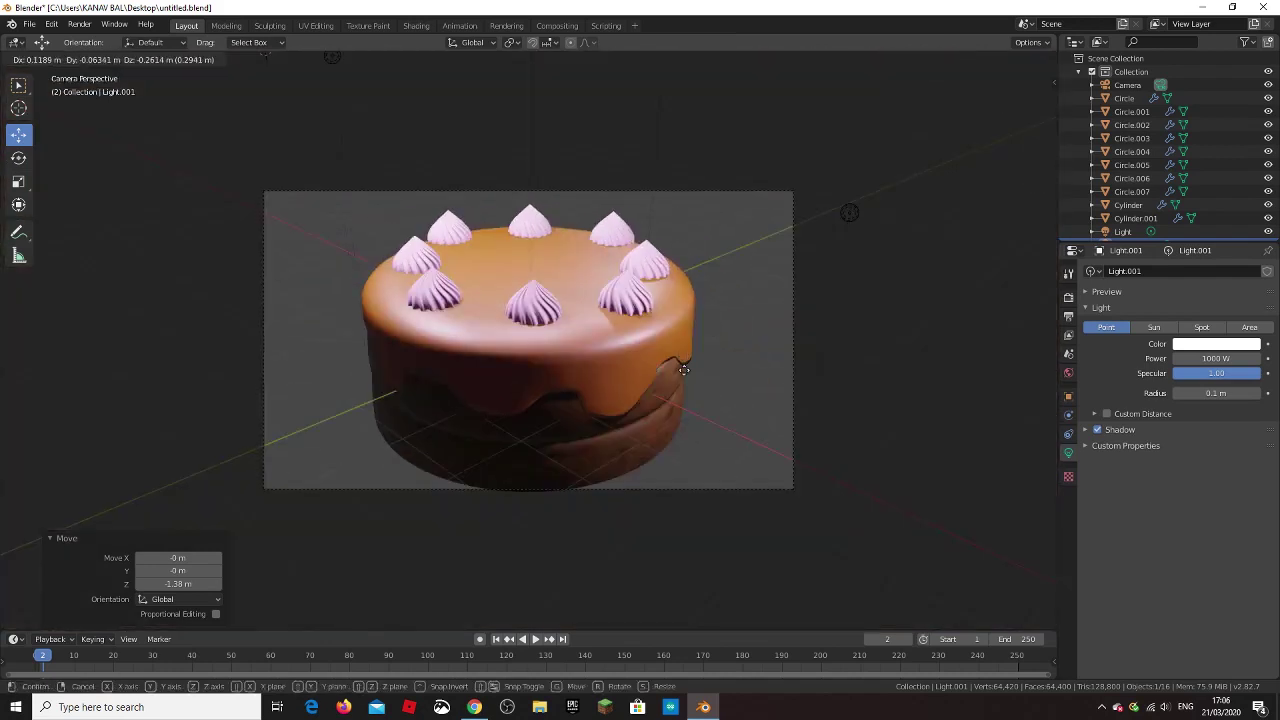
{"action": "key", "text": "KP_0"}
Step: Align the camera to the current view and move it to frame the cake
{"action": "left_click", "coordinate": [884, 184]}
{"action": "key", "text": "KP_0"}
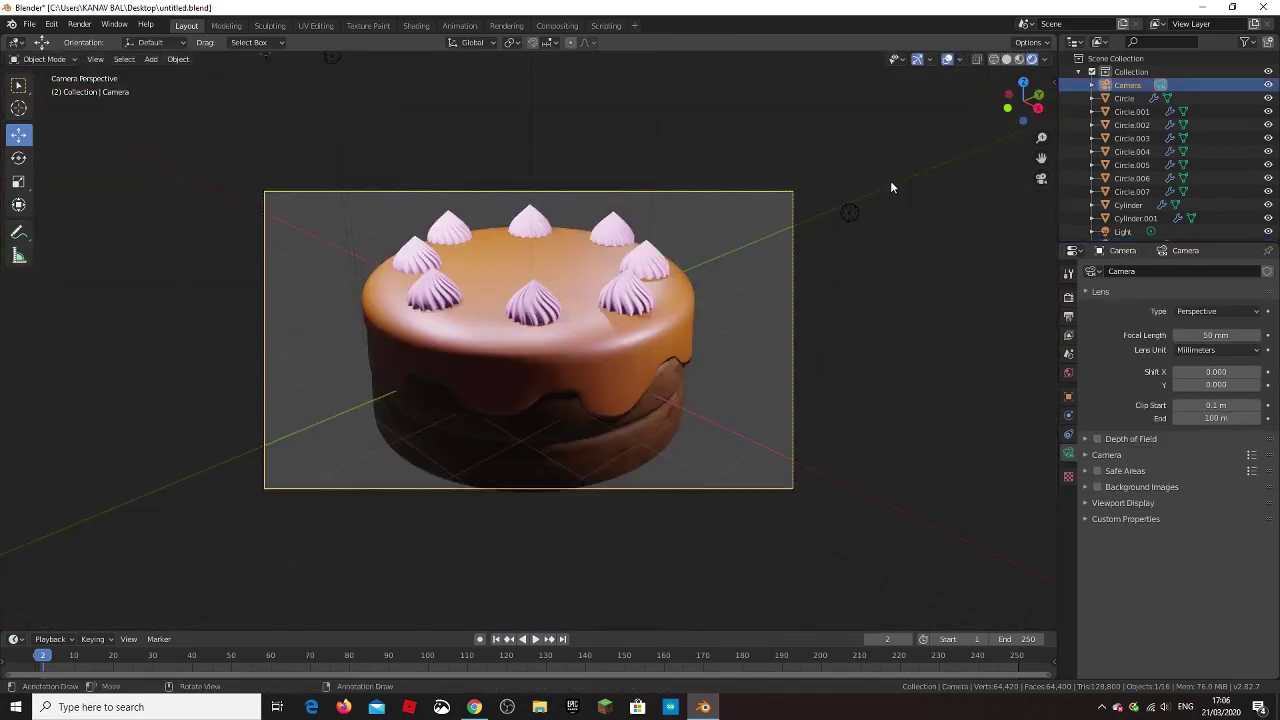
{"action": "key", "text": "g"}
{"action": "left_click", "coordinate": [868, 196]}
{"action": "scroll", "coordinate": [745, 327], "scroll_direction": "down", "scroll_amount": 2}
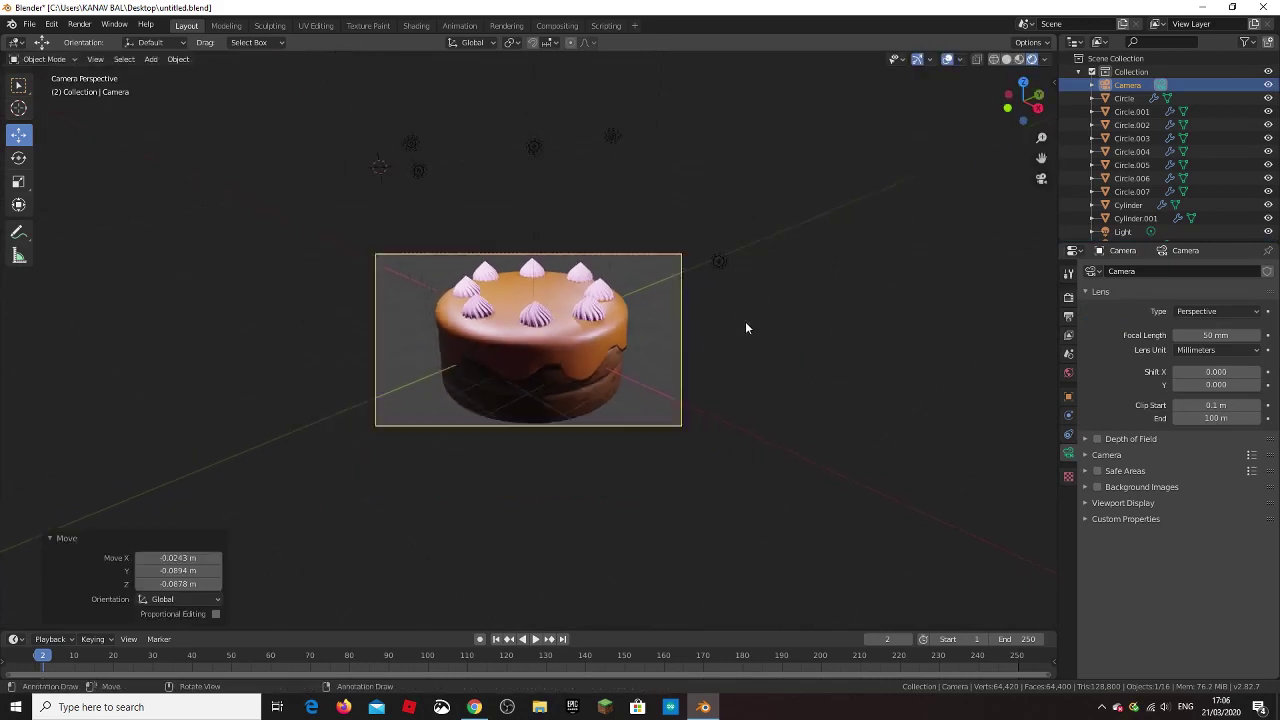
{"action": "scroll", "coordinate": [745, 328], "scroll_direction": "up", "scroll_amount": 3}
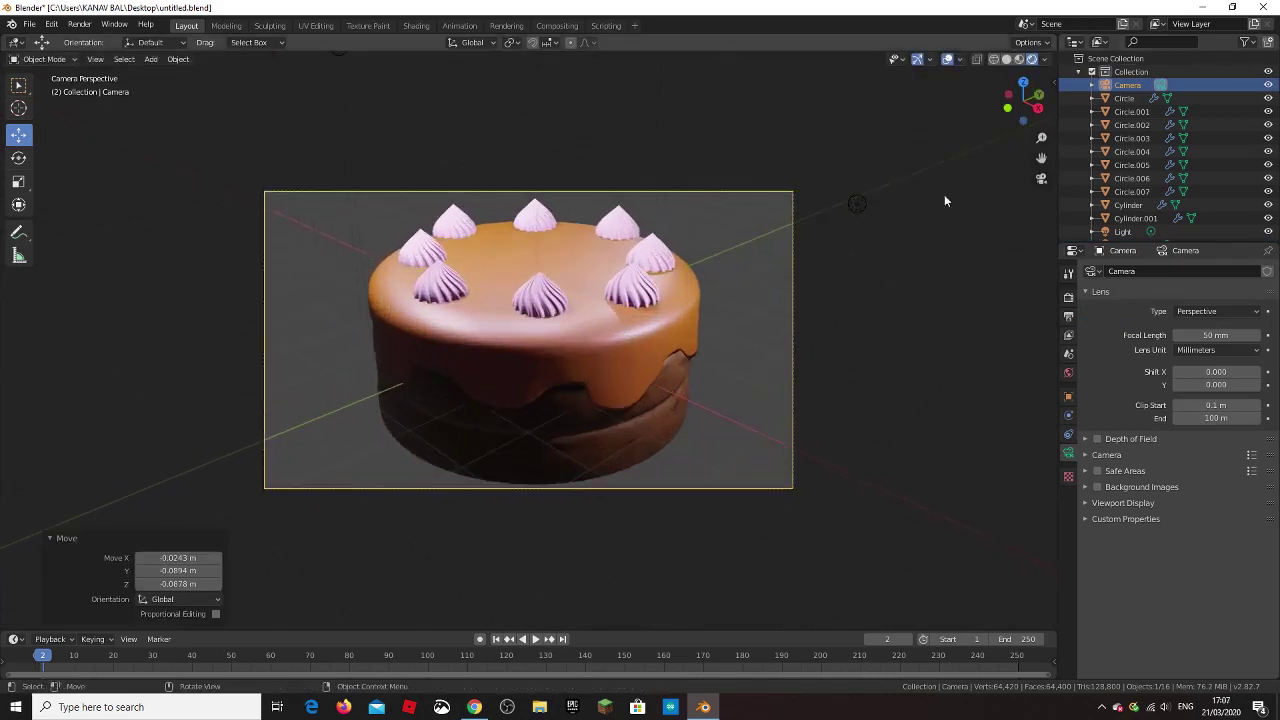
{"action": "left_click", "coordinate": [1102, 707]}
{"action": "left_click", "coordinate": [1115, 626]}
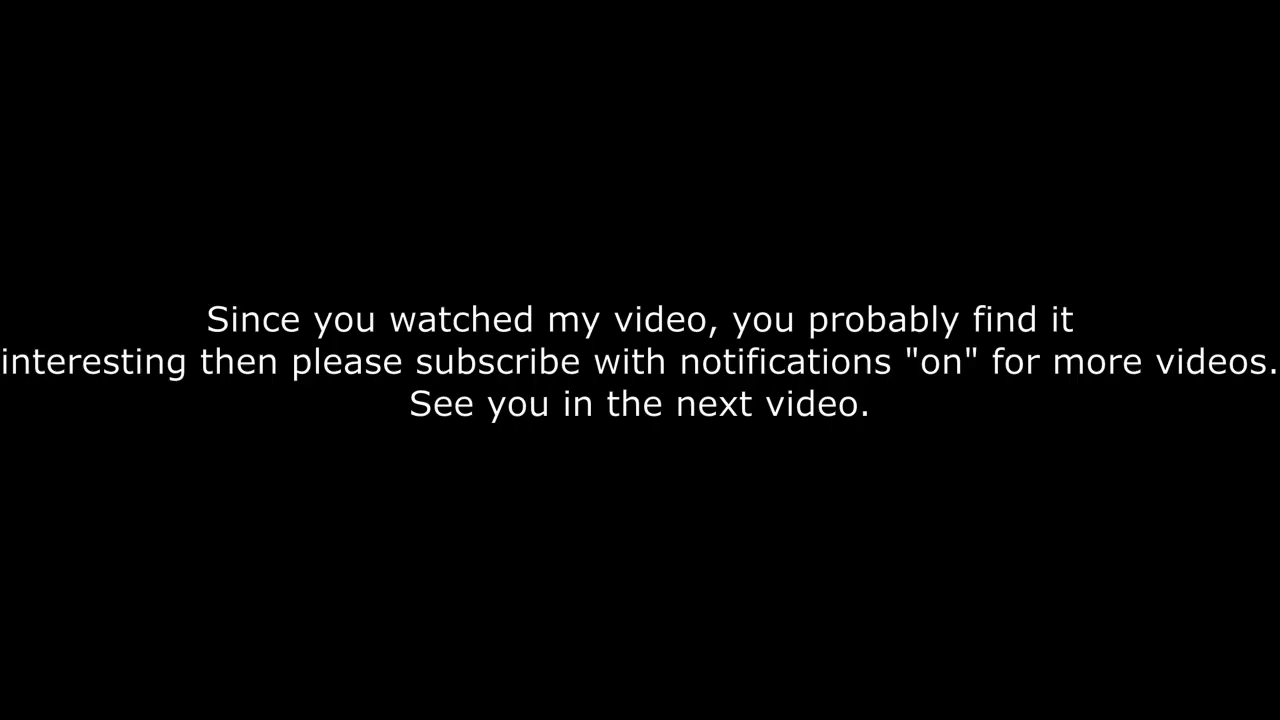